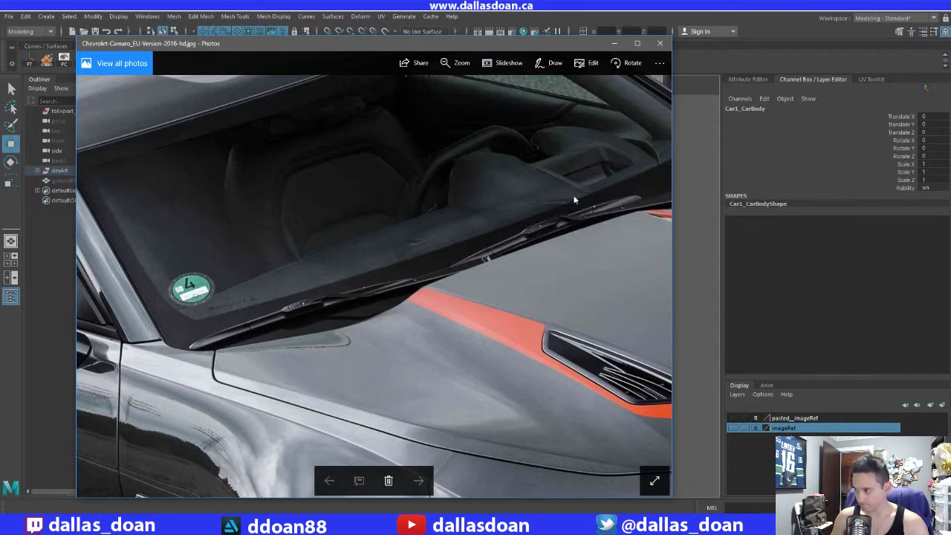
Step: Move the car reference photo out of the way and clear the car body selection in Maya
{"action": "left_click_drag", "start_coordinate": [445, 45], "coordinate": [0, 62]}
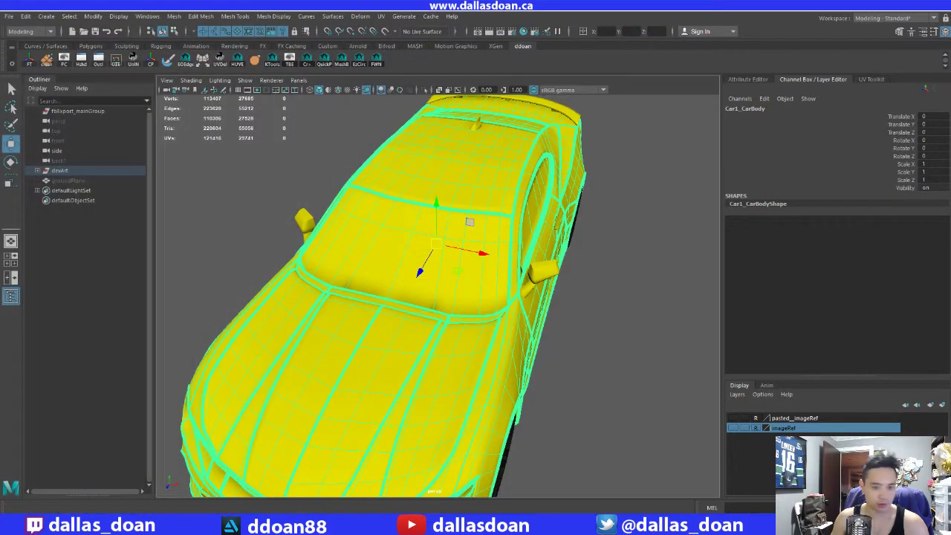
{"action": "scroll", "coordinate": [456, 307], "scroll_direction": "up", "scroll_amount": 2}
{"action": "scroll", "coordinate": [401, 262], "scroll_direction": "down", "scroll_amount": 3}
{"action": "left_click_drag", "start_coordinate": [387, 272], "coordinate": [312, 241], "text": "alt"}
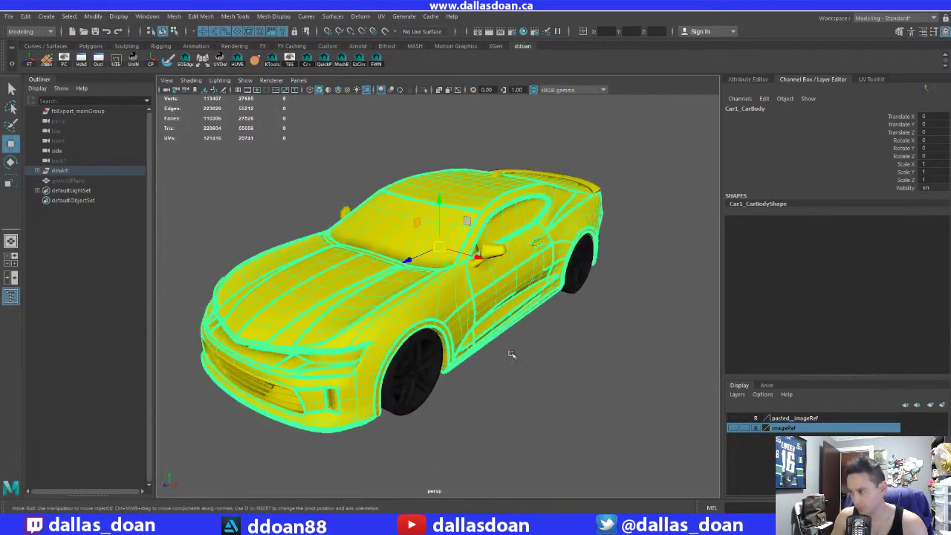
{"action": "left_click", "coordinate": [513, 355]}
{"action": "left_click_drag", "start_coordinate": [513, 355], "coordinate": [367, 297], "text": "alt"}
Step: Hide the devArt car group and show it again
{"action": "left_click", "coordinate": [60, 171]}
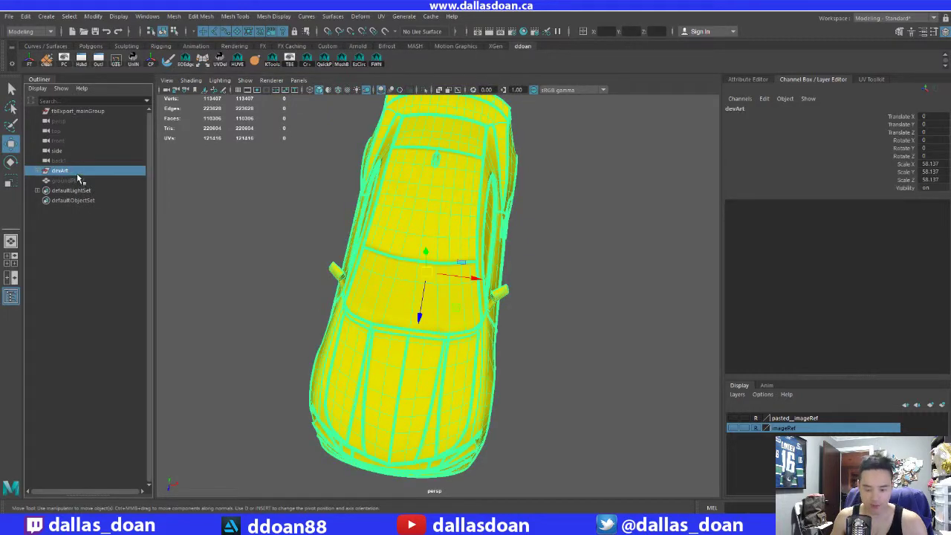
{"action": "key", "text": "ctrl+h"}
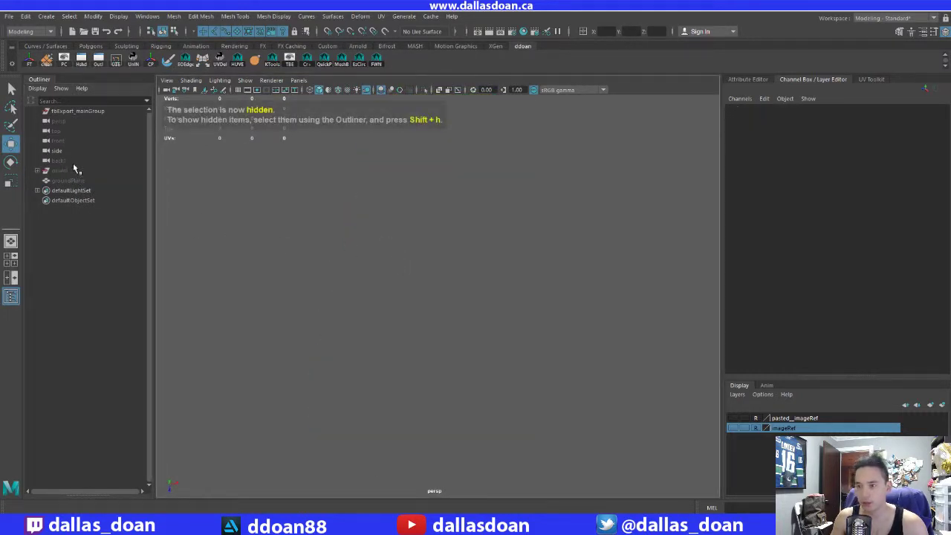
{"action": "left_click", "coordinate": [72, 172]}
{"action": "key", "text": "shift+h"}
{"action": "left_click_drag", "start_coordinate": [446, 253], "coordinate": [435, 226], "text": "alt"}
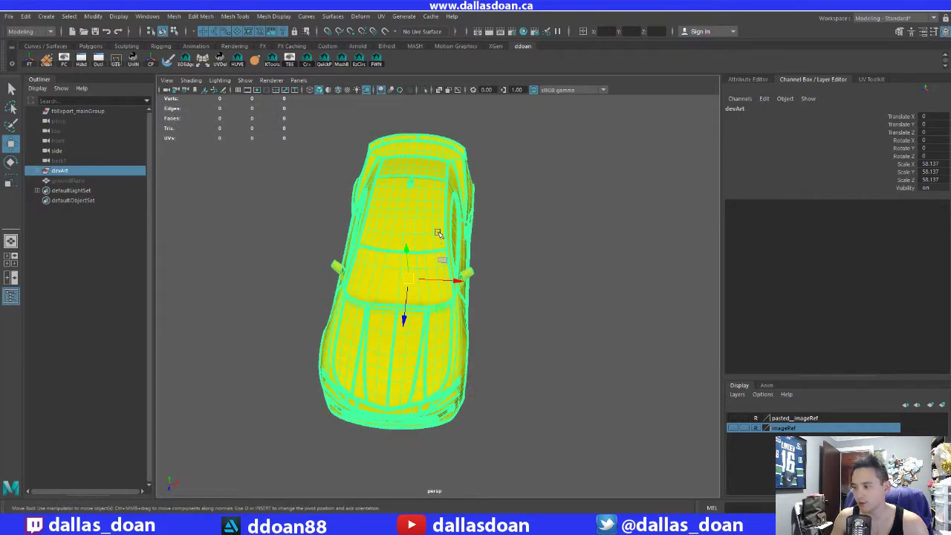
Step: Create a polygon cube in the top view with the car deselected
{"action": "key", "text": "space"}
{"action": "key", "text": "space"}
{"action": "middle_click_drag", "start_coordinate": [413, 255], "coordinate": [402, 232], "text": "alt"}
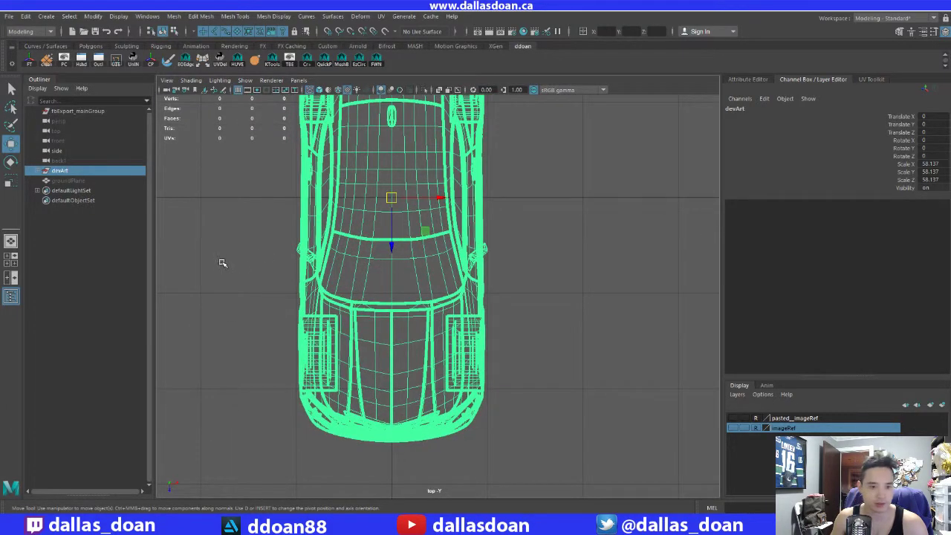
{"action": "scroll", "coordinate": [345, 266], "scroll_direction": "up", "scroll_amount": 3}
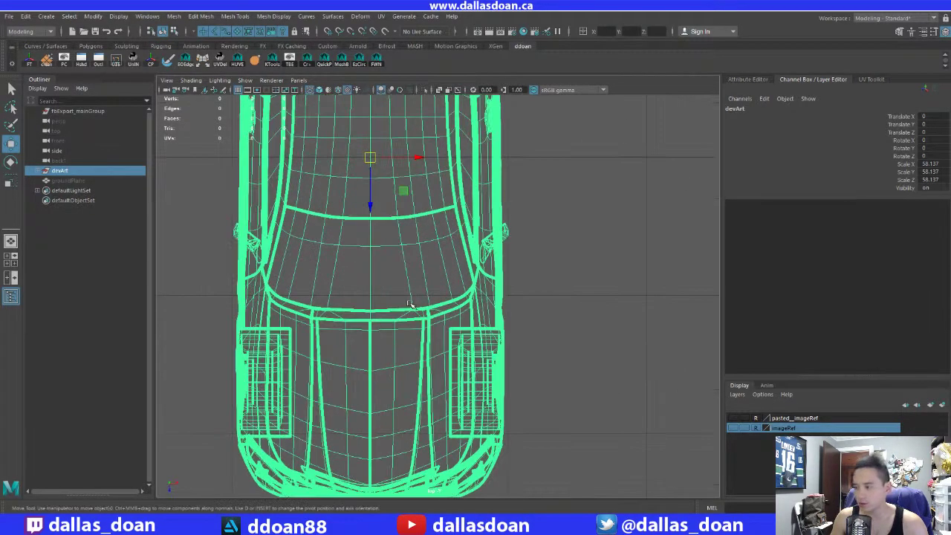
{"action": "middle_click_drag", "start_coordinate": [413, 308], "coordinate": [432, 301], "text": "alt"}
{"action": "scroll", "coordinate": [502, 290], "scroll_direction": "down", "scroll_amount": 2}
{"action": "scroll", "coordinate": [503, 286], "scroll_direction": "up", "scroll_amount": 2}
{"action": "scroll", "coordinate": [503, 286], "scroll_direction": "up", "scroll_amount": 1}
{"action": "middle_click_drag", "start_coordinate": [565, 247], "coordinate": [547, 274], "text": "alt"}
{"action": "left_click", "coordinate": [561, 265]}
{"action": "scroll", "coordinate": [544, 275], "scroll_direction": "down", "scroll_amount": 4}
{"action": "right_click", "coordinate": [533, 243], "text": "shift"}
{"action": "right_click_drag", "start_coordinate": [534, 246], "coordinate": [532, 271], "text": "shift"}
{"action": "scroll", "coordinate": [505, 260], "scroll_direction": "down", "scroll_amount": 2}
Step: Scale the cube uniformly to about 20.5 and move it to about Z 101, near the windshield base
{"action": "key", "text": "r"}
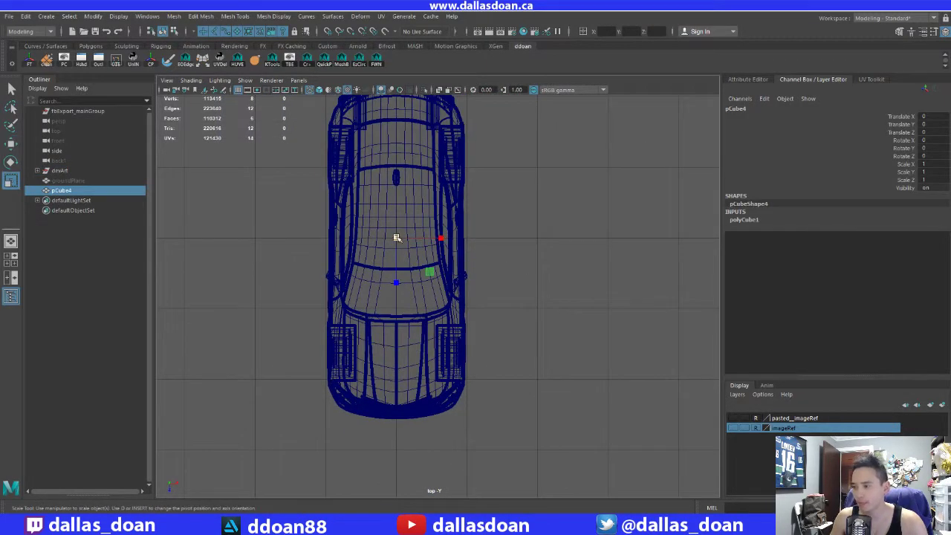
{"action": "left_click_drag", "start_coordinate": [397, 238], "coordinate": [409, 239]}
{"action": "key", "text": "w"}
{"action": "left_click_drag", "start_coordinate": [396, 286], "coordinate": [396, 357]}
{"action": "scroll", "coordinate": [403, 342], "scroll_direction": "up", "scroll_amount": 4}
{"action": "middle_click_drag", "start_coordinate": [404, 327], "coordinate": [487, 285], "text": "alt"}
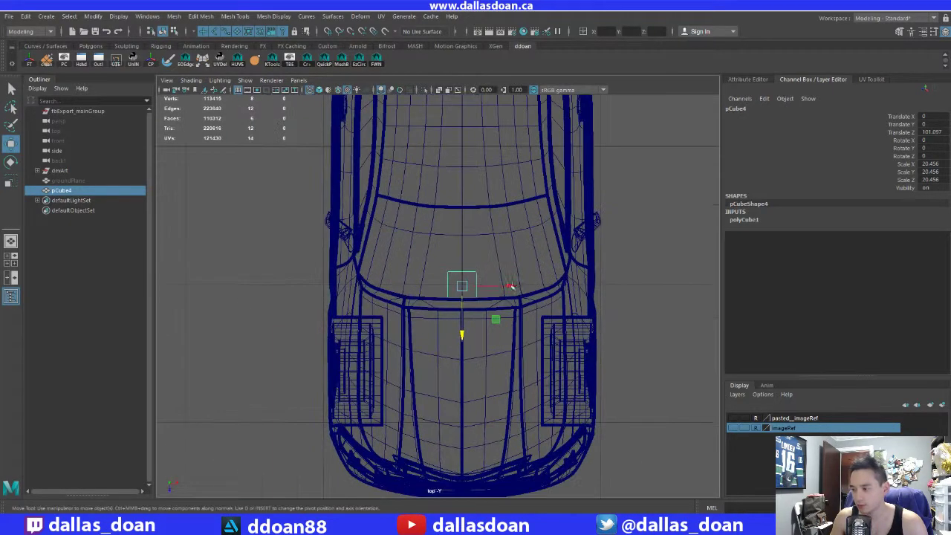
Step: Flatten the cube front to back and place it at about X -30.9, Z 103.1 along the windshield's lower edge
{"action": "key", "text": "r"}
{"action": "mouse_move", "coordinate": [462, 329]}
{"action": "left_mouse_down"}
{"action": "mouse_move", "coordinate": [462, 310]}
{"action": "mouse_move", "coordinate": [467, 340]}
{"action": "left_mouse_up"}
{"action": "key", "text": "w"}
{"action": "scroll", "coordinate": [461, 299], "scroll_direction": "up", "scroll_amount": 3}
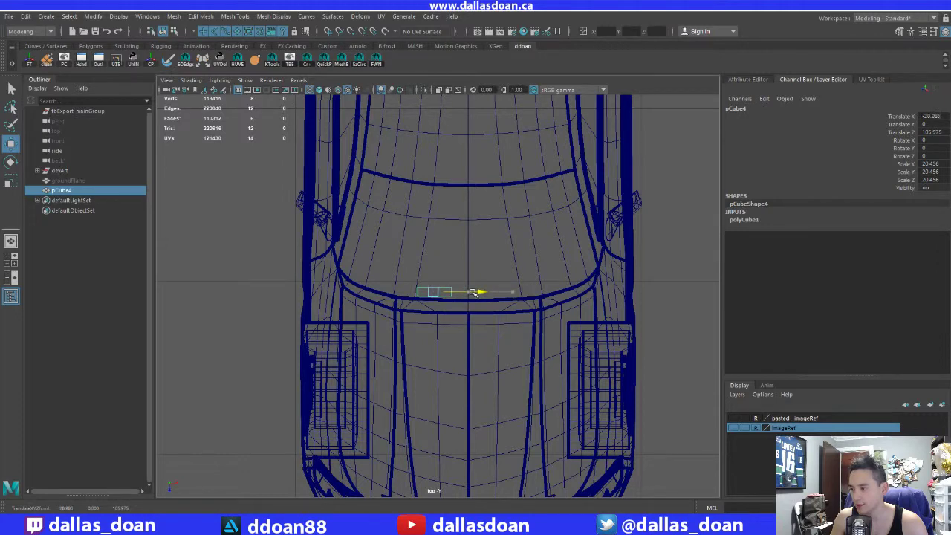
{"action": "left_click_drag", "start_coordinate": [512, 292], "coordinate": [451, 293]}
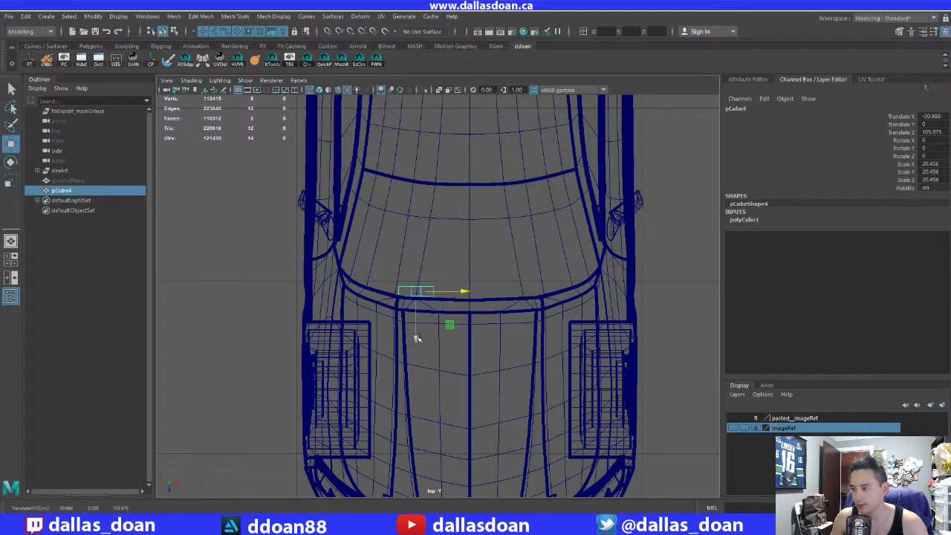
{"action": "left_click_drag", "start_coordinate": [417, 338], "coordinate": [415, 329]}
{"action": "scroll", "coordinate": [437, 324], "scroll_direction": "up", "scroll_amount": 2}
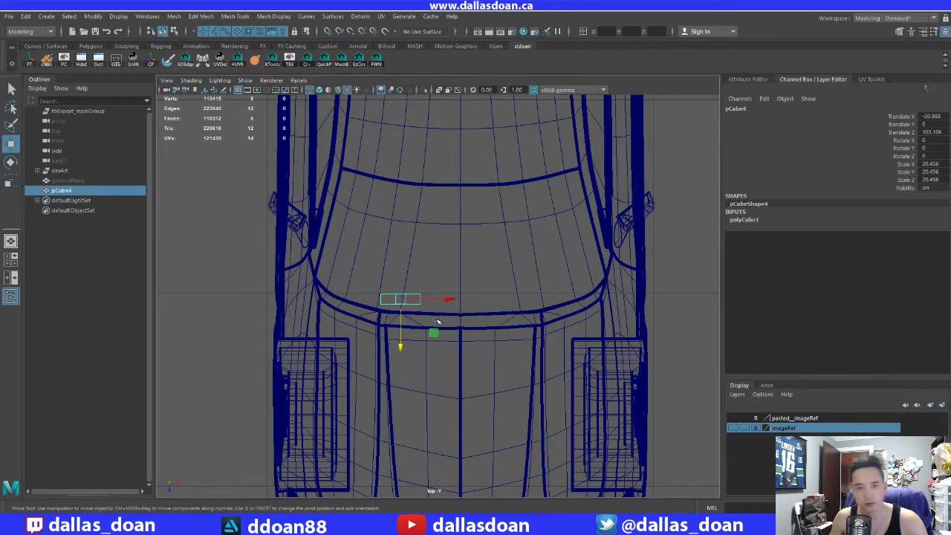
Step: Rotate the box about -9.2 degrees around Y and stretch it to a Scale X of about 64.5
{"action": "key", "text": "e"}
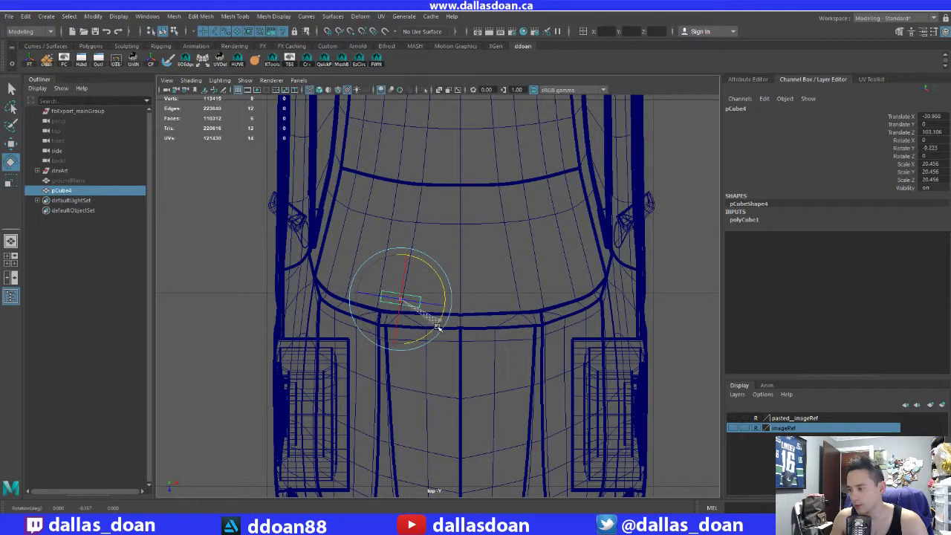
{"action": "key", "text": "w"}
{"action": "key", "text": "r"}
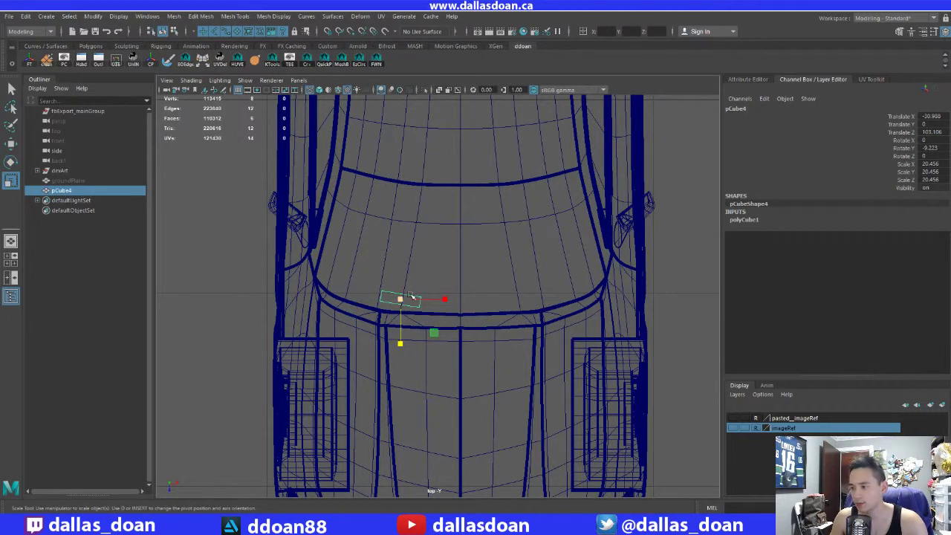
{"action": "right_click", "coordinate": [411, 298]}
{"action": "left_click_drag", "start_coordinate": [444, 298], "coordinate": [461, 310]}
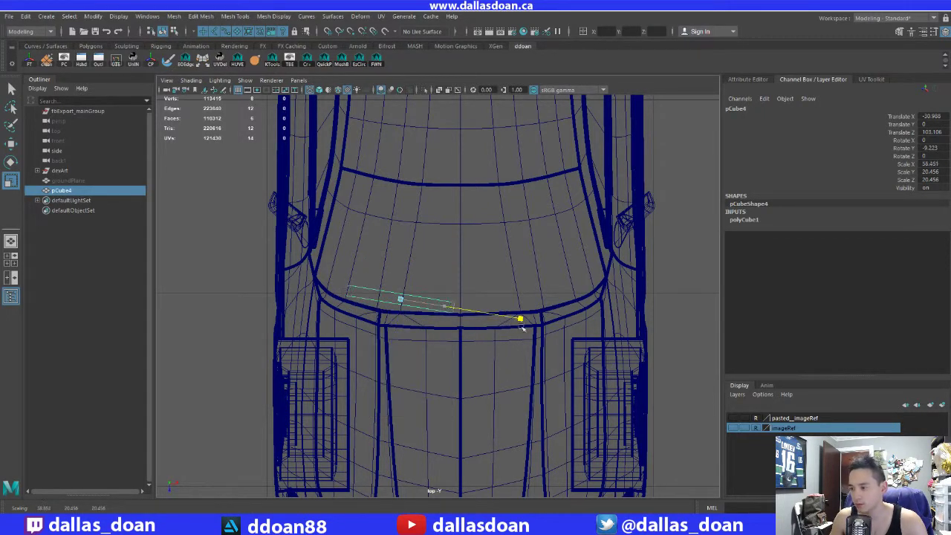
{"action": "left_click_drag", "start_coordinate": [529, 329], "coordinate": [533, 332]}
{"action": "middle_click_drag", "start_coordinate": [485, 297], "coordinate": [474, 294], "text": "alt"}
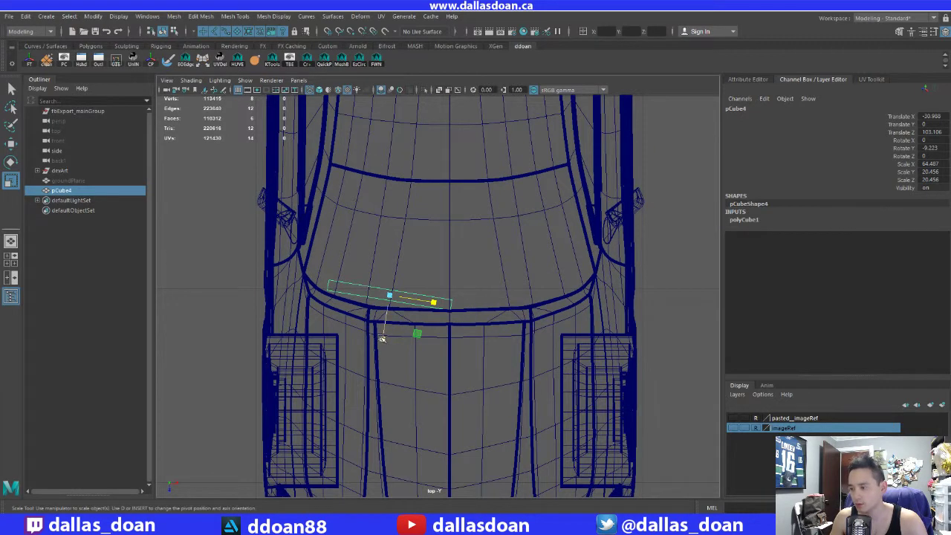
Step: Thin the box to a Scale Z of about 14 and shift it to about X -36.4, Z 103.4
{"action": "left_click_drag", "start_coordinate": [382, 338], "coordinate": [378, 296]}
{"action": "key", "text": "w"}
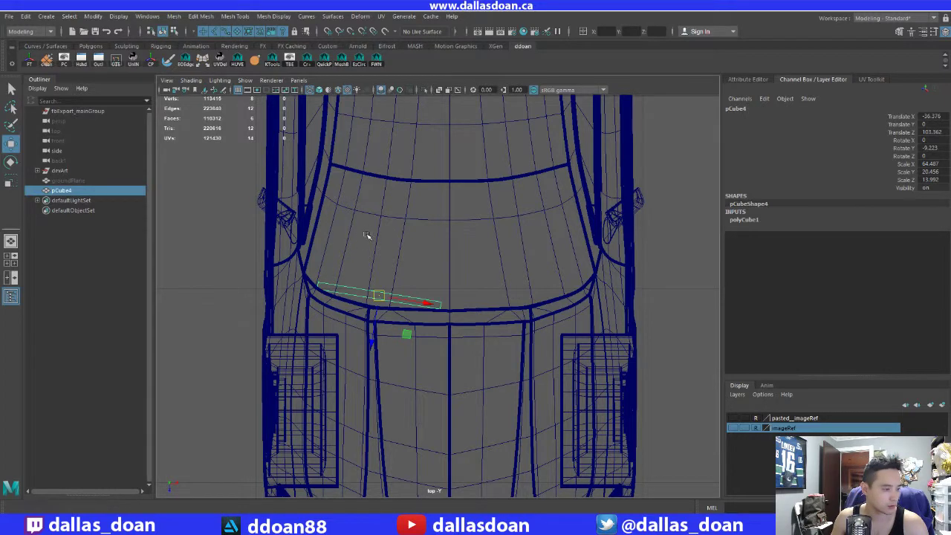
{"action": "middle_click_drag", "start_coordinate": [331, 281], "coordinate": [321, 292], "text": "alt"}
{"action": "key", "text": "f"}
{"action": "right_click_drag", "start_coordinate": [401, 270], "coordinate": [164, 254], "text": "alt"}
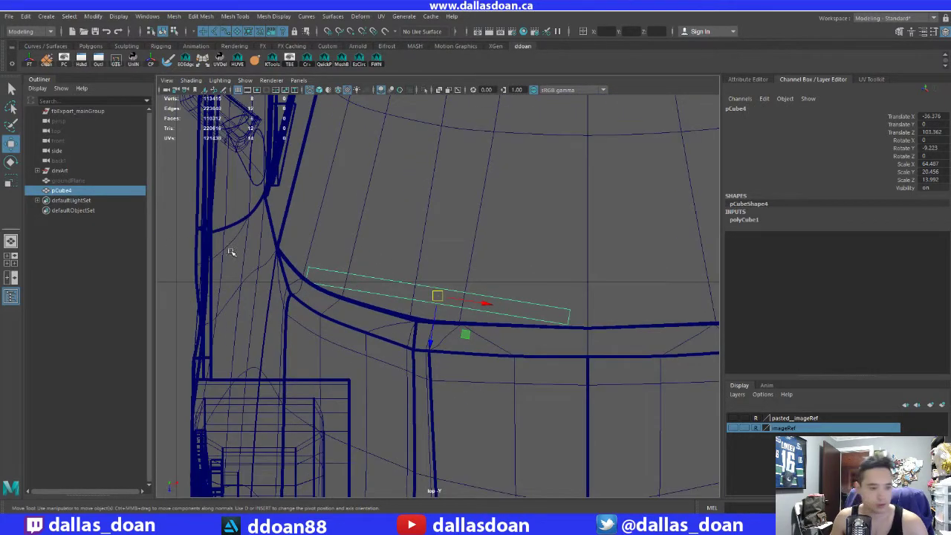
{"action": "middle_click_drag", "start_coordinate": [236, 245], "coordinate": [218, 247], "text": "alt"}
Step: Lengthen the box to a Scale X of about 71.3 and adjust its Y rotation to about -6.1 degrees
{"action": "key", "text": "r"}
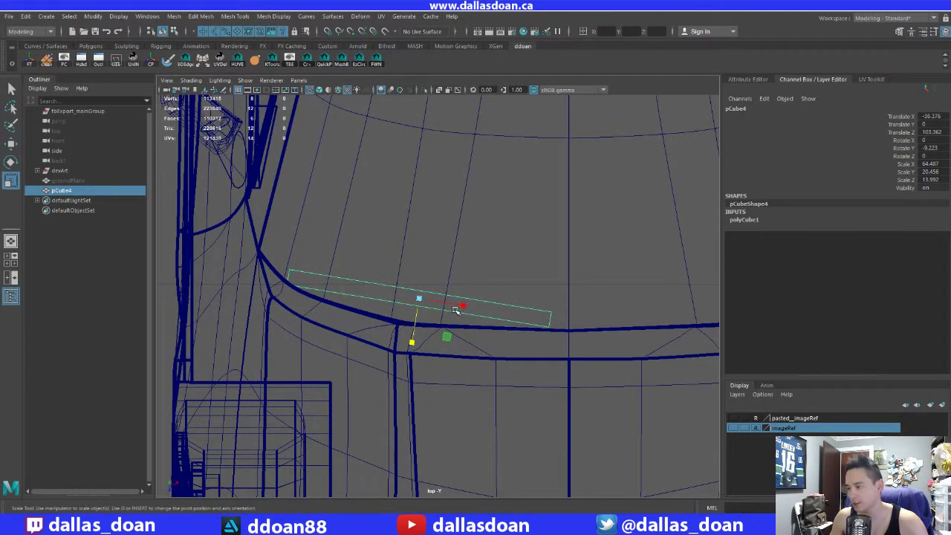
{"action": "left_click_drag", "start_coordinate": [464, 308], "coordinate": [475, 309]}
{"action": "key", "text": "w"}
{"action": "right_click_drag", "start_coordinate": [475, 309], "coordinate": [434, 281], "text": "alt"}
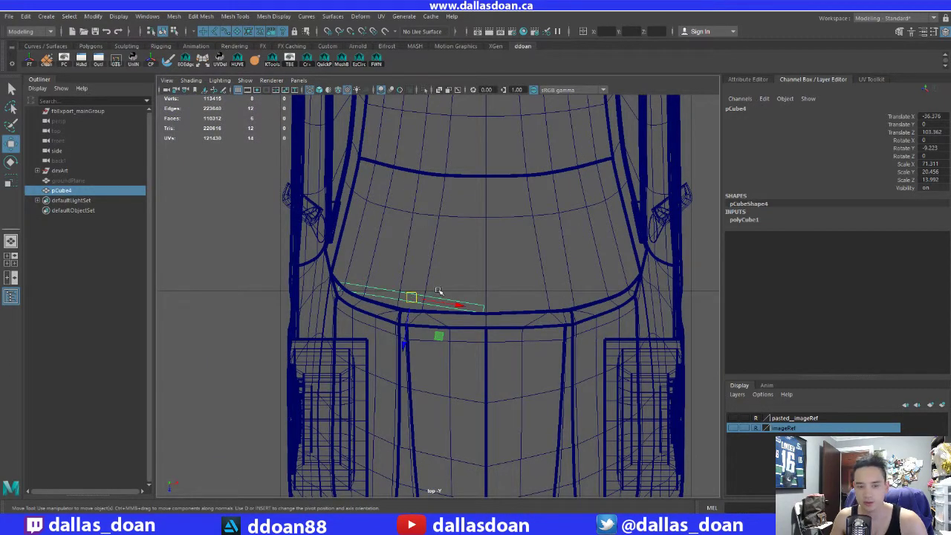
{"action": "key", "text": "e"}
{"action": "left_click_drag", "start_coordinate": [415, 318], "coordinate": [431, 337]}
{"action": "key", "text": "w"}
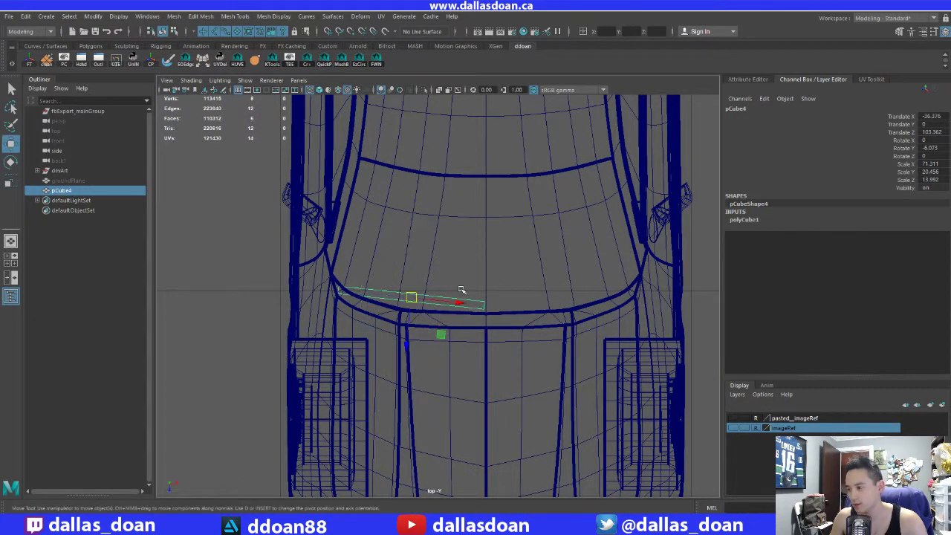
{"action": "middle_click_drag", "start_coordinate": [459, 287], "coordinate": [451, 286], "text": "alt"}
{"action": "key", "text": "ctrl+d"}
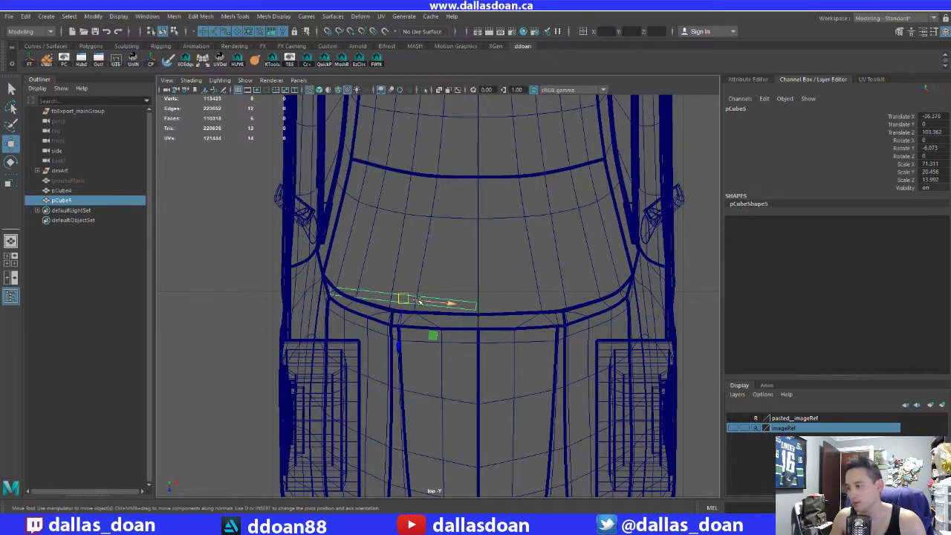
{"action": "left_click_drag", "start_coordinate": [408, 301], "coordinate": [541, 298]}
{"action": "middle_click_drag", "start_coordinate": [476, 271], "coordinate": [502, 270], "text": "alt"}
{"action": "key", "text": "Delete"}
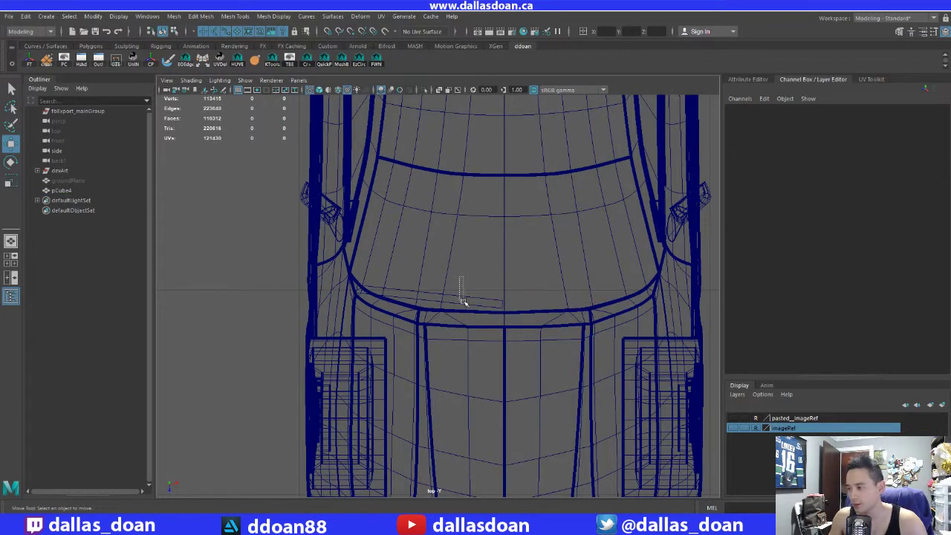
Step: Select the long box and raise it in the perspective view to about Y 114.1, above the car's hood
{"action": "left_click", "coordinate": [462, 302]}
{"action": "key", "text": "f"}
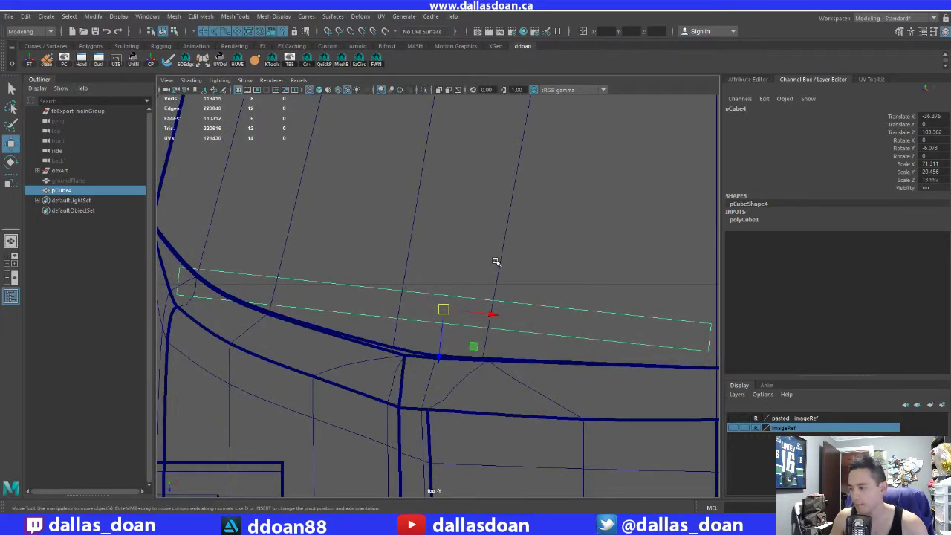
{"action": "key", "text": "space"}
{"action": "key", "text": "space"}
{"action": "scroll", "coordinate": [387, 304], "scroll_direction": "up", "scroll_amount": 5}
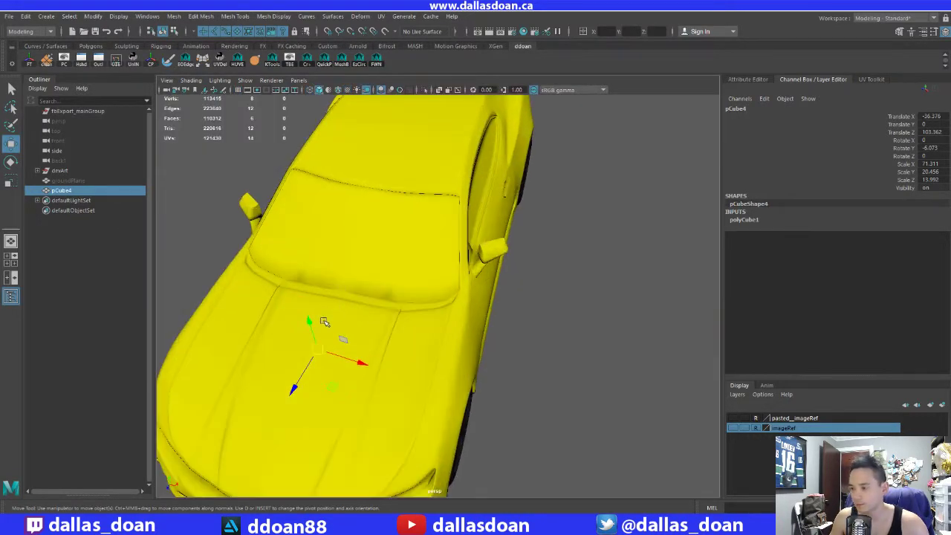
{"action": "left_click_drag", "start_coordinate": [310, 324], "coordinate": [279, 225]}
Step: Flatten the box's height to a Scale Y of about 3.6
{"action": "key", "text": "r"}
{"action": "key", "text": "f"}
{"action": "left_click_drag", "start_coordinate": [372, 274], "coordinate": [378, 236], "text": "alt"}
{"action": "scroll", "coordinate": [378, 236], "scroll_direction": "down", "scroll_amount": 3}
{"action": "left_click_drag", "start_coordinate": [423, 256], "coordinate": [425, 268]}
{"action": "key", "text": "w"}
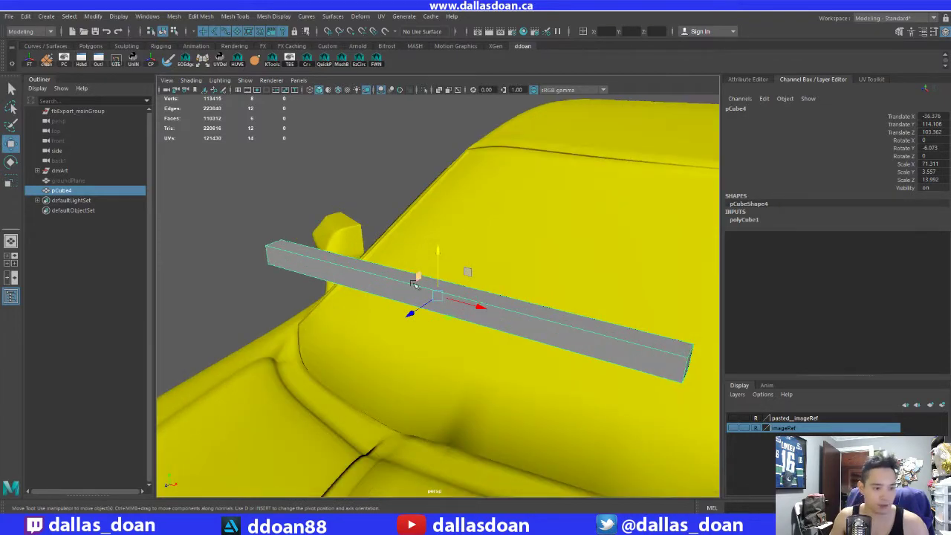
Step: Split the edge ring across the box's end to add a lengthwise edge loop along its middle
{"action": "left_click_drag", "start_coordinate": [446, 256], "coordinate": [419, 231], "text": "alt"}
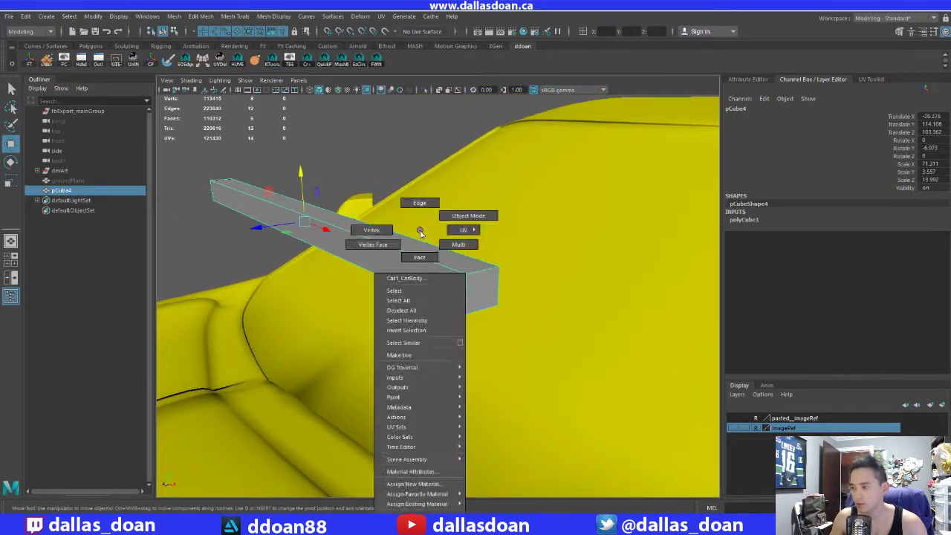
{"action": "right_click_drag", "start_coordinate": [412, 240], "coordinate": [414, 214]}
{"action": "left_click", "coordinate": [488, 272]}
{"action": "right_click_drag", "start_coordinate": [476, 248], "coordinate": [446, 277], "text": "ctrl"}
{"action": "left_click_drag", "start_coordinate": [446, 276], "coordinate": [453, 275], "text": "alt"}
{"action": "scroll", "coordinate": [439, 260], "scroll_direction": "up", "scroll_amount": 2}
Step: Extrude the windshield-side top face upward into a raised ridge and preview the bar smoothed
{"action": "right_click_drag", "start_coordinate": [414, 239], "coordinate": [460, 266]}
{"action": "left_click", "coordinate": [438, 250]}
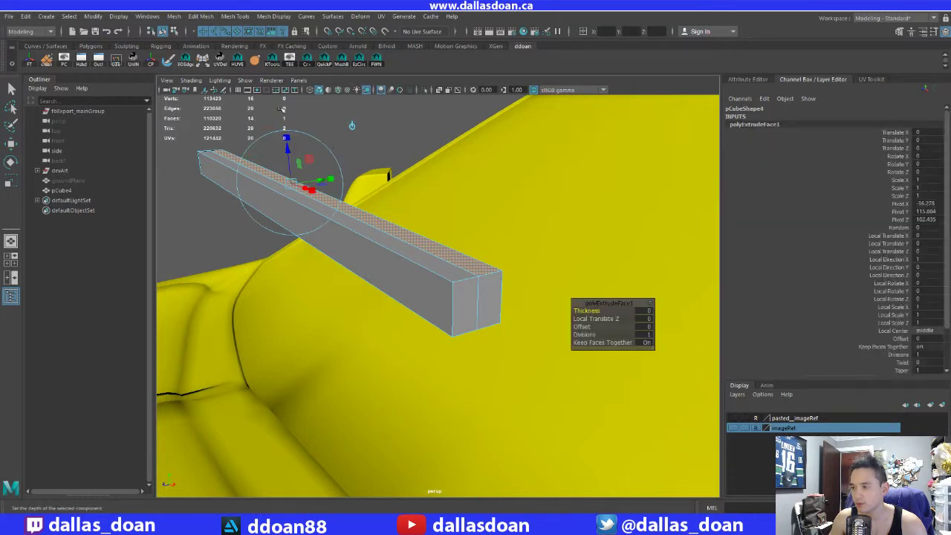
{"action": "mouse_move", "coordinate": [286, 140]}
{"action": "left_mouse_down"}
{"action": "mouse_move", "coordinate": [282, 122]}
{"action": "mouse_move", "coordinate": [285, 140]}
{"action": "left_mouse_up"}
{"action": "key", "text": "3"}
{"action": "key", "text": "1"}
Step: Crease the outline edges at the ends of the stepped bar and check the result in smooth preview
{"action": "right_click_drag", "start_coordinate": [373, 202], "coordinate": [375, 179]}
{"action": "left_click", "coordinate": [490, 249]}
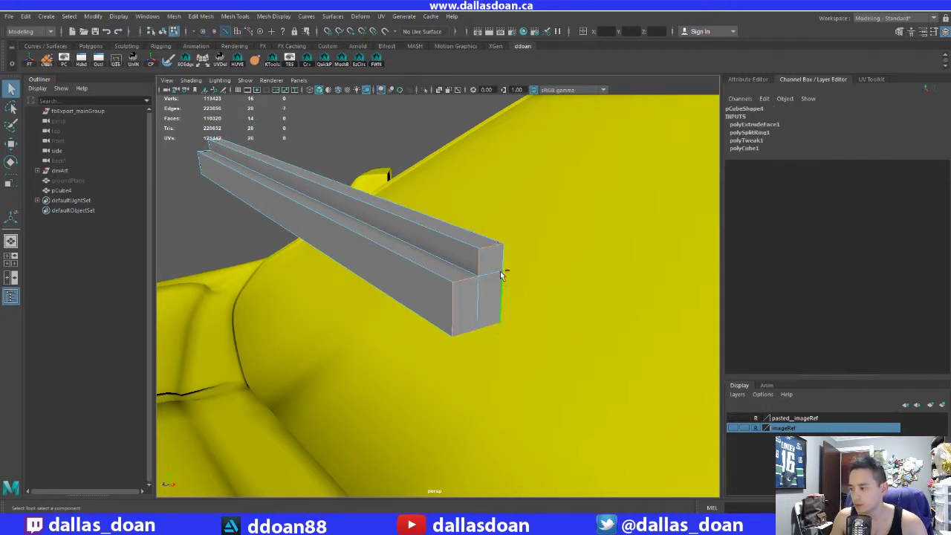
{"action": "right_click_drag", "start_coordinate": [446, 250], "coordinate": [445, 293], "text": "shift"}
{"action": "left_click", "coordinate": [423, 266]}
{"action": "mouse_move", "coordinate": [422, 266]}
{"action": "left_mouse_down", "text": "alt"}
{"action": "mouse_move", "coordinate": [409, 267]}
{"action": "mouse_move", "coordinate": [423, 263]}
{"action": "left_mouse_up", "text": "alt"}
{"action": "middle_click_drag", "start_coordinate": [422, 263], "coordinate": [350, 318], "text": "alt"}
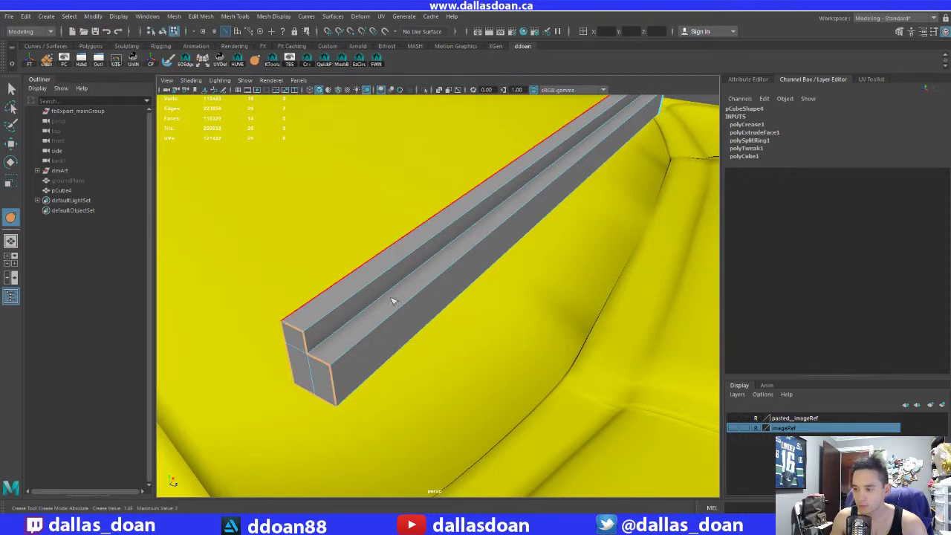
{"action": "right_click_drag", "start_coordinate": [410, 304], "coordinate": [325, 302], "text": "alt"}
{"action": "key", "text": "3"}
{"action": "left_click_drag", "start_coordinate": [340, 297], "coordinate": [377, 308], "text": "alt"}
{"action": "key", "text": "1"}
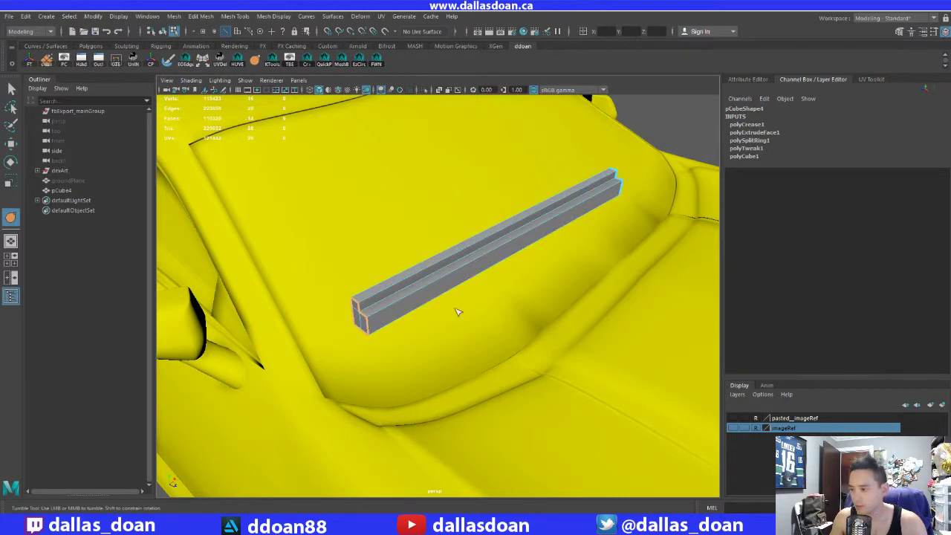
Step: Move the bar's two underside faces vertically to adjust its thickness, then return to object mode
{"action": "left_click_drag", "start_coordinate": [435, 314], "coordinate": [399, 296], "text": "alt"}
{"action": "left_click_drag", "start_coordinate": [637, 287], "coordinate": [399, 269], "text": "alt"}
{"action": "key", "text": "w"}
{"action": "right_click_drag", "start_coordinate": [382, 237], "coordinate": [382, 265]}
{"action": "left_click_drag", "start_coordinate": [413, 264], "coordinate": [424, 251], "text": "alt"}
{"action": "double_click", "coordinate": [428, 249]}
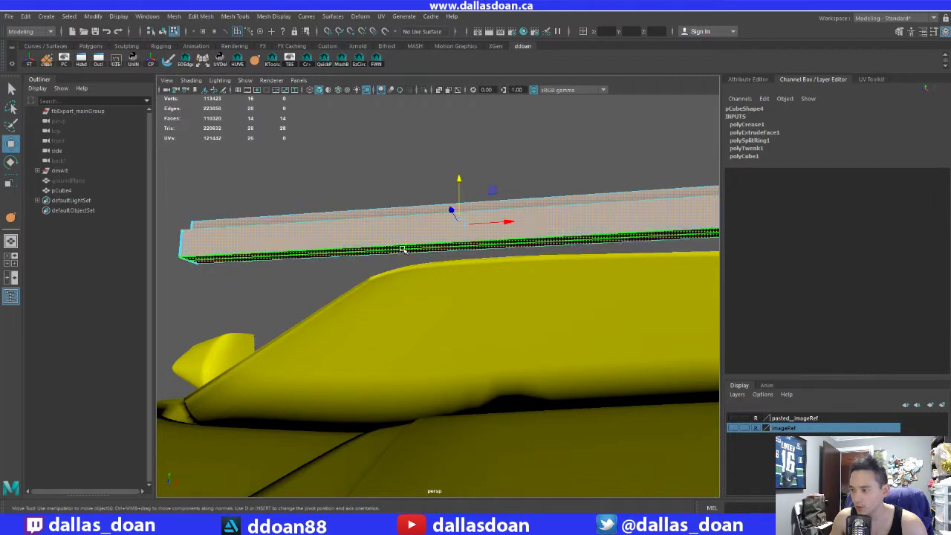
{"action": "left_click", "coordinate": [404, 249]}
{"action": "left_click", "coordinate": [415, 253], "text": "shift"}
{"action": "left_click_drag", "start_coordinate": [459, 200], "coordinate": [475, 270]}
{"action": "scroll", "coordinate": [465, 225], "scroll_direction": "down", "scroll_amount": 5}
{"action": "right_click_drag", "start_coordinate": [504, 271], "coordinate": [497, 302]}
Step: Cut three closely spaced edge loops across the middle of the wiper bar with the Multi-Cut tool
{"action": "scroll", "coordinate": [484, 306], "scroll_direction": "up", "scroll_amount": 4}
{"action": "left_click_drag", "start_coordinate": [484, 306], "coordinate": [473, 296], "text": "alt"}
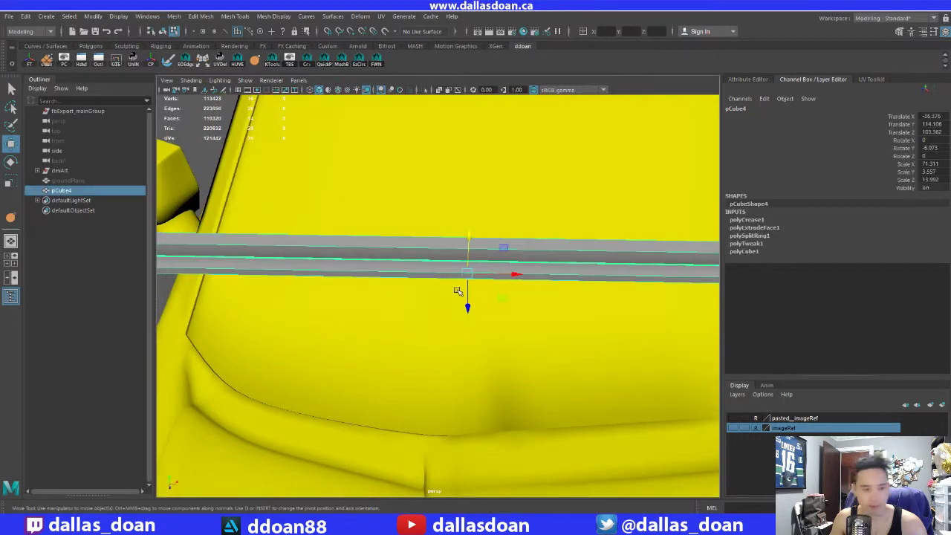
{"action": "scroll", "coordinate": [440, 284], "scroll_direction": "down", "scroll_amount": 4}
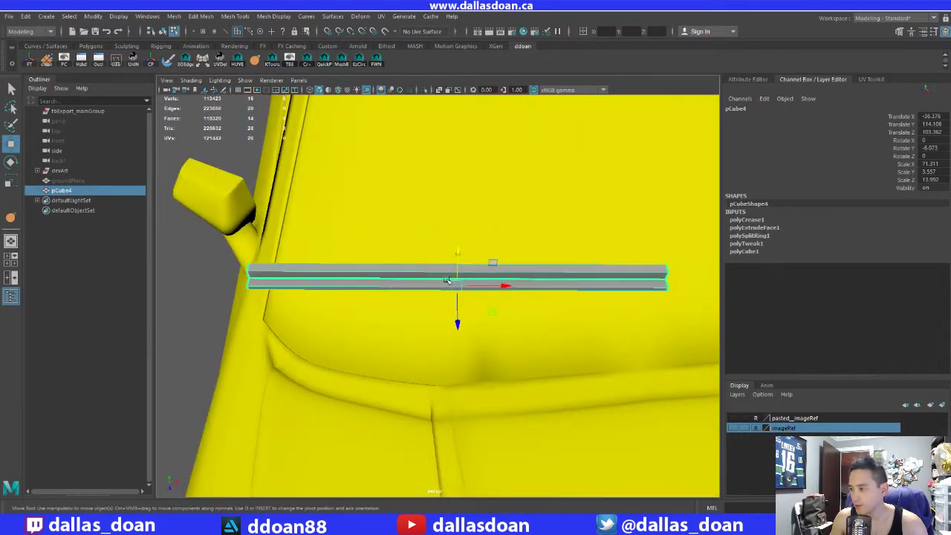
{"action": "right_click_drag", "start_coordinate": [429, 267], "coordinate": [391, 272], "text": "shift"}
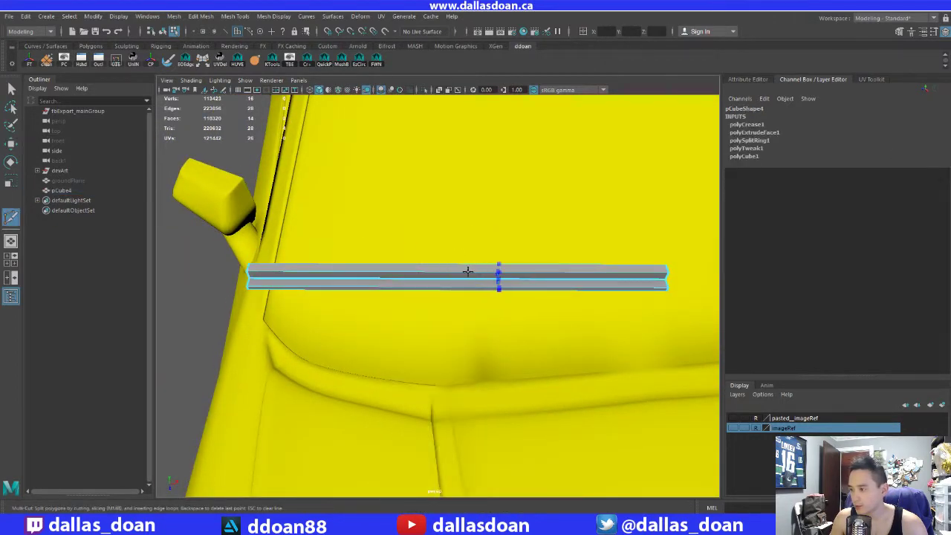
{"action": "left_click", "coordinate": [448, 272], "text": "ctrl"}
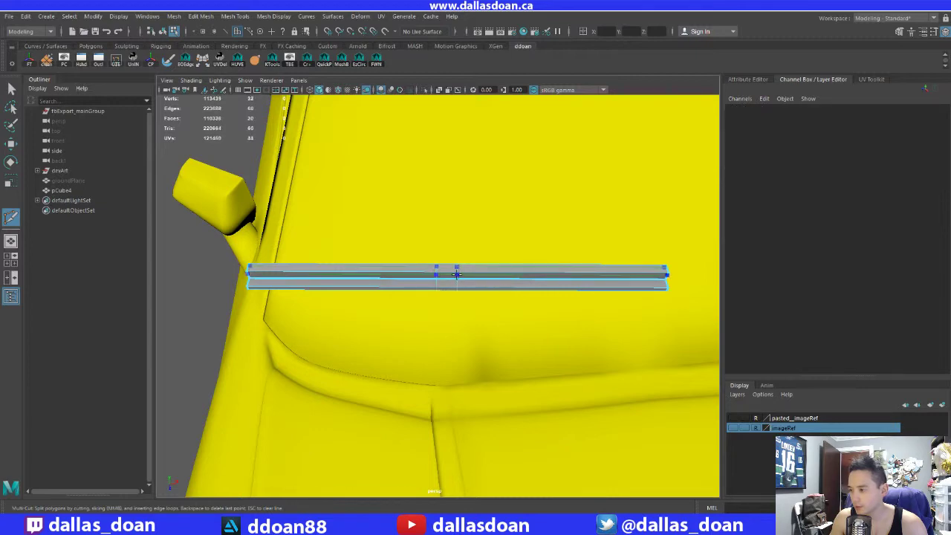
{"action": "key", "text": "w"}
{"action": "scroll", "coordinate": [450, 278], "scroll_direction": "up", "scroll_amount": 5}
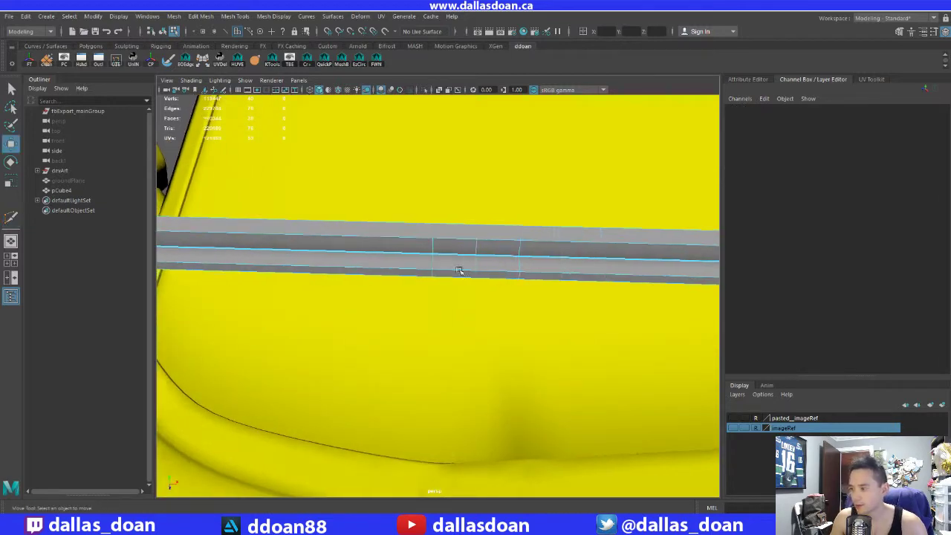
{"action": "scroll", "coordinate": [435, 265], "scroll_direction": "down", "scroll_amount": 5}
{"action": "left_click_drag", "start_coordinate": [435, 266], "coordinate": [474, 248], "text": "alt"}
{"action": "middle_click_drag", "start_coordinate": [401, 267], "coordinate": [459, 250], "text": "alt"}
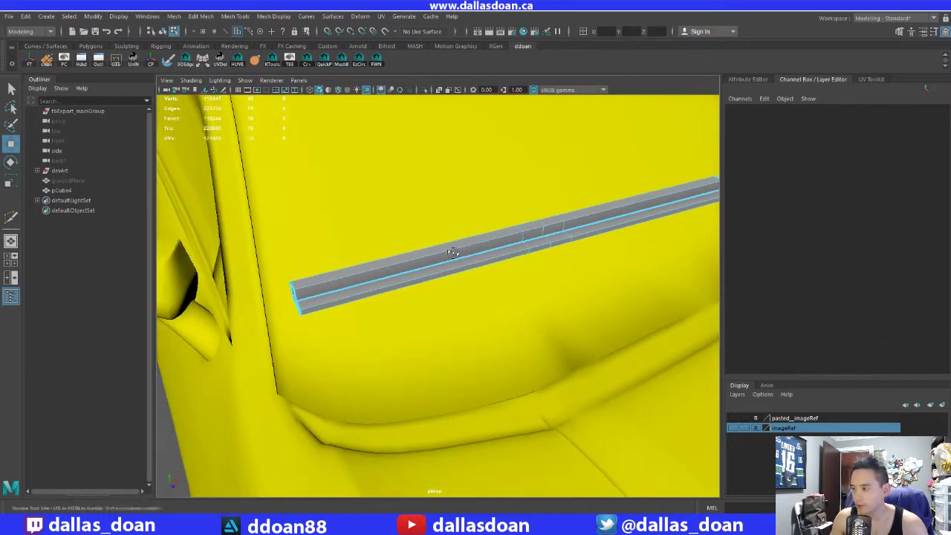
{"action": "left_click_drag", "start_coordinate": [401, 285], "coordinate": [435, 261], "text": "alt"}
{"action": "middle_click_drag", "start_coordinate": [375, 276], "coordinate": [433, 265], "text": "alt"}
Step: Preview the bar smoothed and crease the ridge's lengthwise edges in the middle section between the new loops
{"action": "right_click_drag", "start_coordinate": [433, 264], "coordinate": [409, 286]}
{"action": "key", "text": "3"}
{"action": "left_click_drag", "start_coordinate": [434, 239], "coordinate": [429, 248], "text": "alt"}
{"action": "right_click_drag", "start_coordinate": [445, 240], "coordinate": [446, 213]}
{"action": "left_click", "coordinate": [595, 201]}
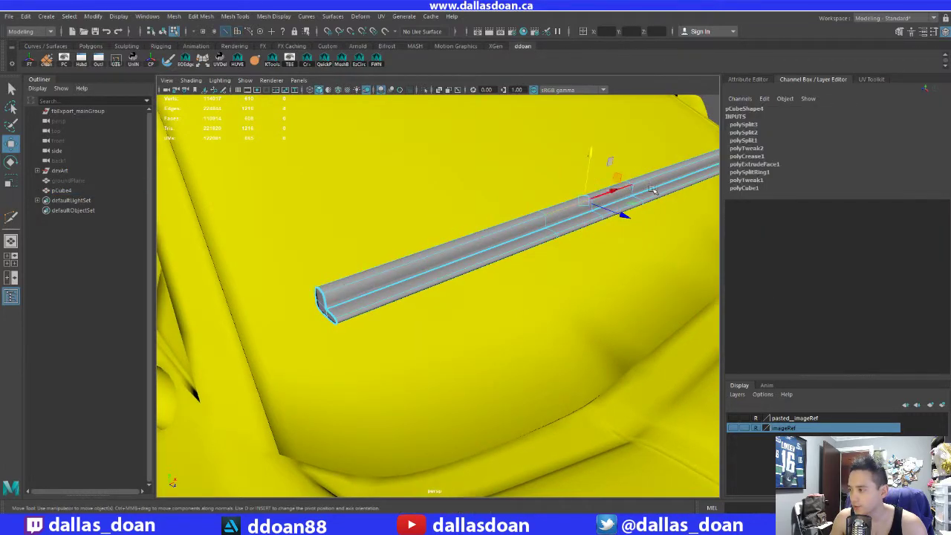
{"action": "left_click_drag", "start_coordinate": [623, 202], "coordinate": [549, 222], "text": "alt"}
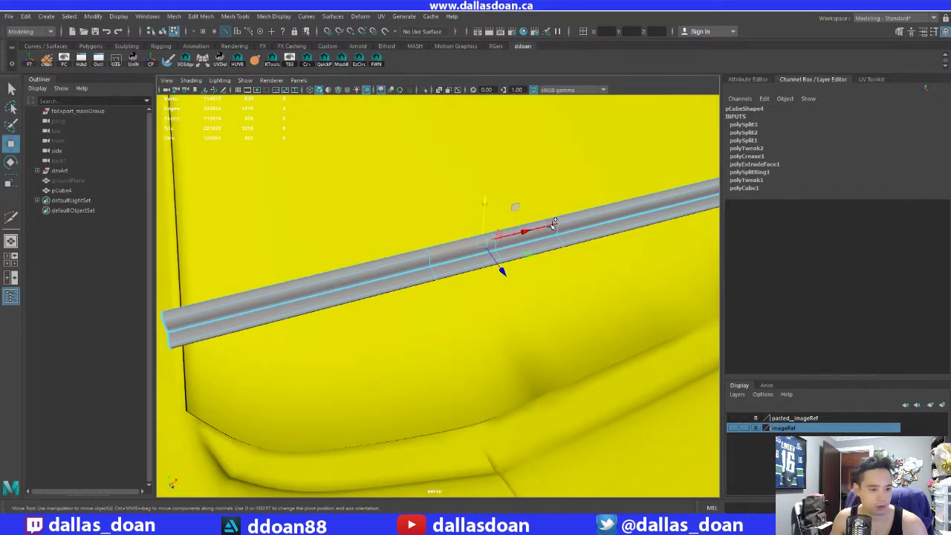
{"action": "left_click", "coordinate": [543, 232], "text": "shift"}
{"action": "left_click_drag", "start_coordinate": [557, 230], "coordinate": [539, 242], "text": "alt"}
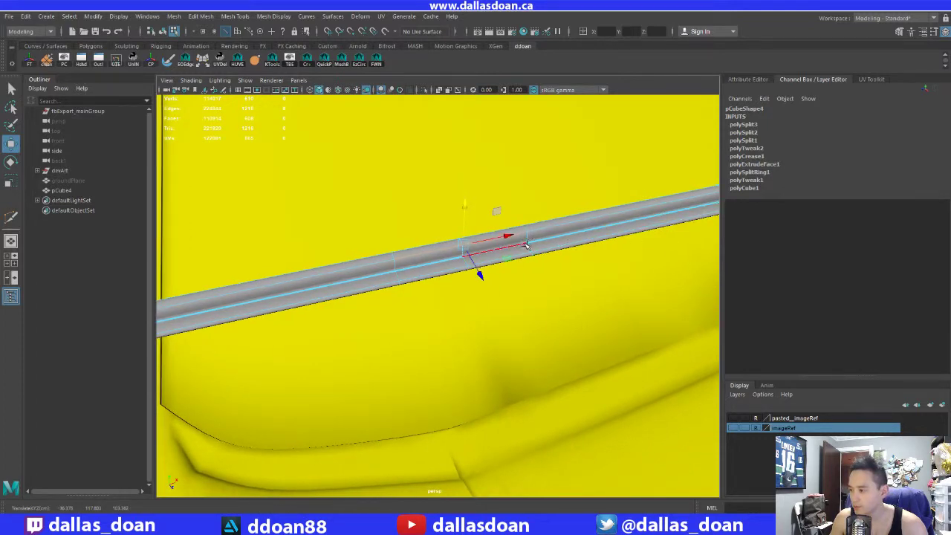
{"action": "right_click_drag", "start_coordinate": [477, 265], "coordinate": [509, 277], "text": "shift"}
{"action": "left_click_drag", "start_coordinate": [691, 251], "coordinate": [416, 321], "text": "alt"}
{"action": "middle_click_drag", "start_coordinate": [425, 304], "coordinate": [566, 265]}
{"action": "left_click_drag", "start_coordinate": [511, 262], "coordinate": [435, 236], "text": "alt"}
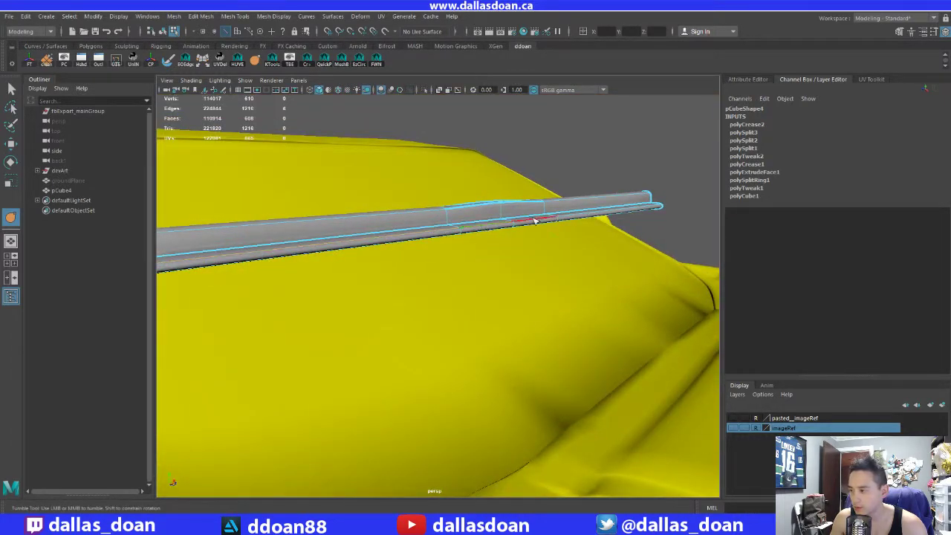
Step: Move the lower front edge at the bar's end along the bar's length, then return to smooth preview
{"action": "left_click", "coordinate": [569, 216]}
{"action": "left_click_drag", "start_coordinate": [567, 238], "coordinate": [360, 310], "text": "alt"}
{"action": "left_click", "coordinate": [377, 290], "text": "shift"}
{"action": "key", "text": "w"}
{"action": "left_click_drag", "start_coordinate": [410, 273], "coordinate": [406, 306]}
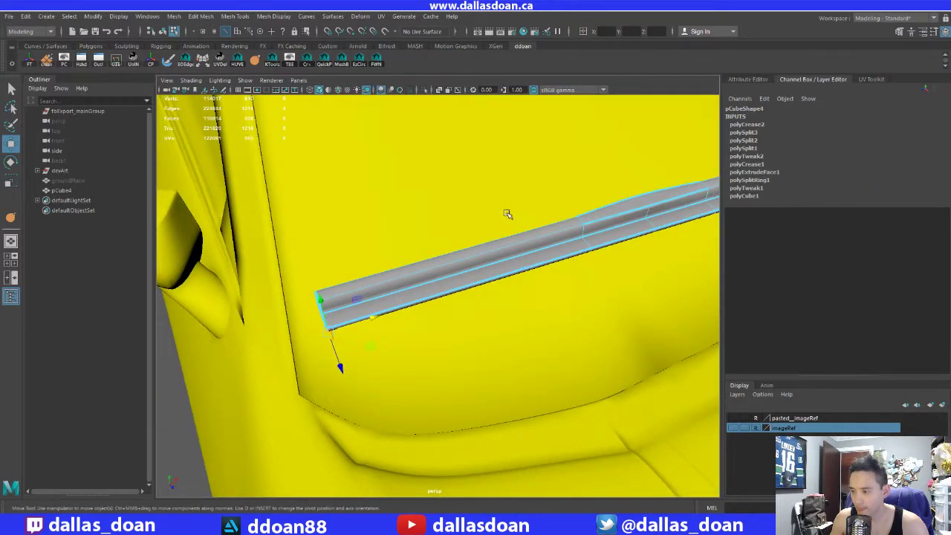
{"action": "key", "text": "1"}
{"action": "left_click_drag", "start_coordinate": [373, 318], "coordinate": [398, 312]}
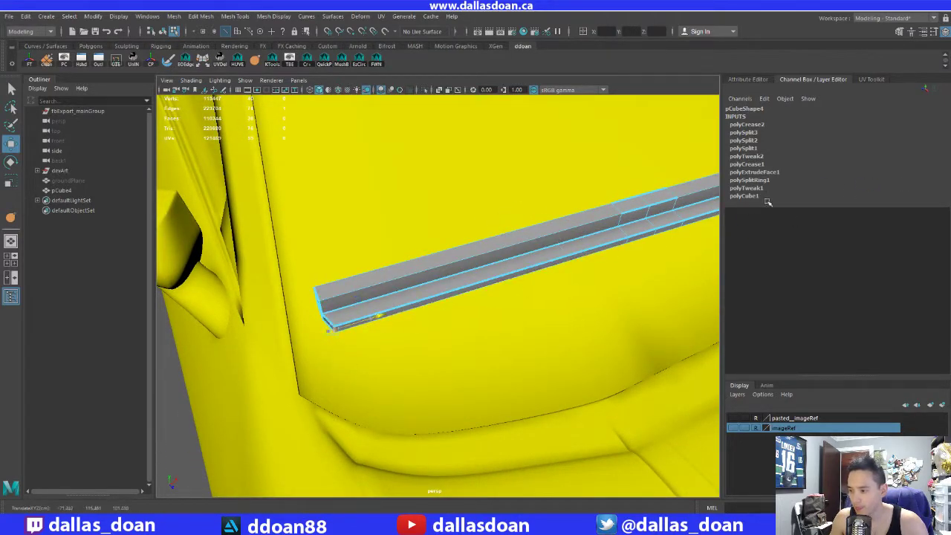
{"action": "scroll", "coordinate": [491, 268], "scroll_direction": "down", "scroll_amount": 3}
{"action": "left_click", "coordinate": [609, 263]}
{"action": "key", "text": "ctrl+z"}
{"action": "key", "text": "3"}
{"action": "scroll", "coordinate": [456, 276], "scroll_direction": "up", "scroll_amount": 3}
Step: Adjust the edge at the foot of the bar's L-shaped end face while checking the profile from several angles
{"action": "left_click_drag", "start_coordinate": [456, 276], "coordinate": [435, 274], "text": "alt"}
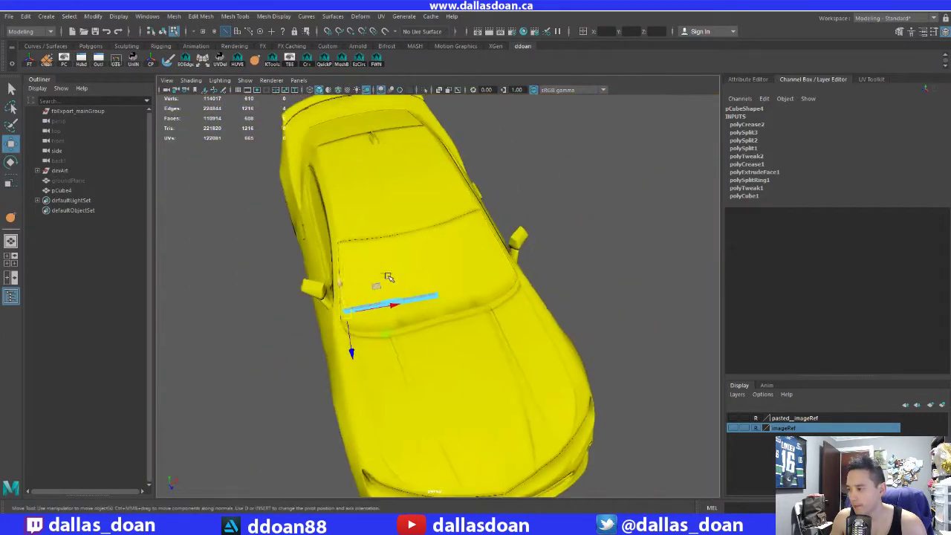
{"action": "scroll", "coordinate": [391, 277], "scroll_direction": "up", "scroll_amount": 5}
{"action": "middle_click_drag", "start_coordinate": [341, 275], "coordinate": [381, 269], "text": "alt"}
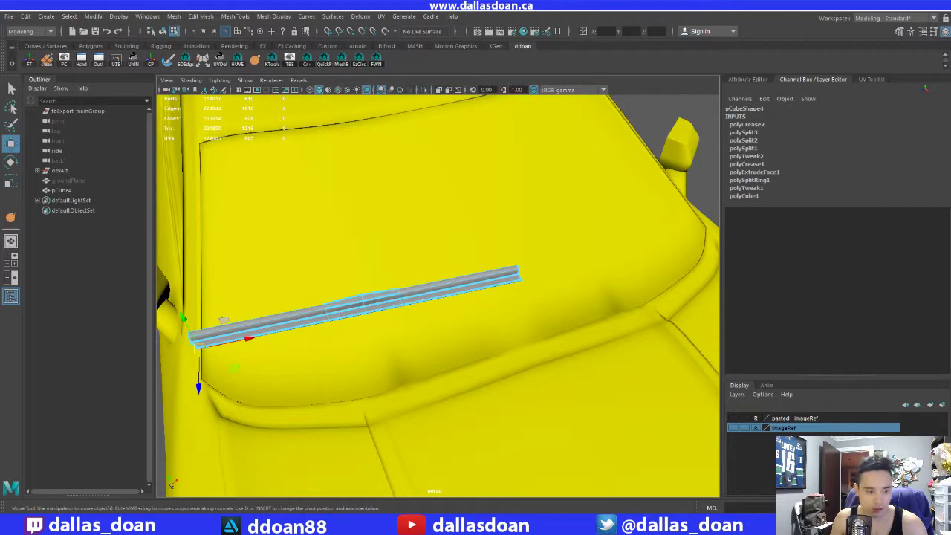
{"action": "left_click_drag", "start_coordinate": [280, 299], "coordinate": [426, 259], "text": "alt"}
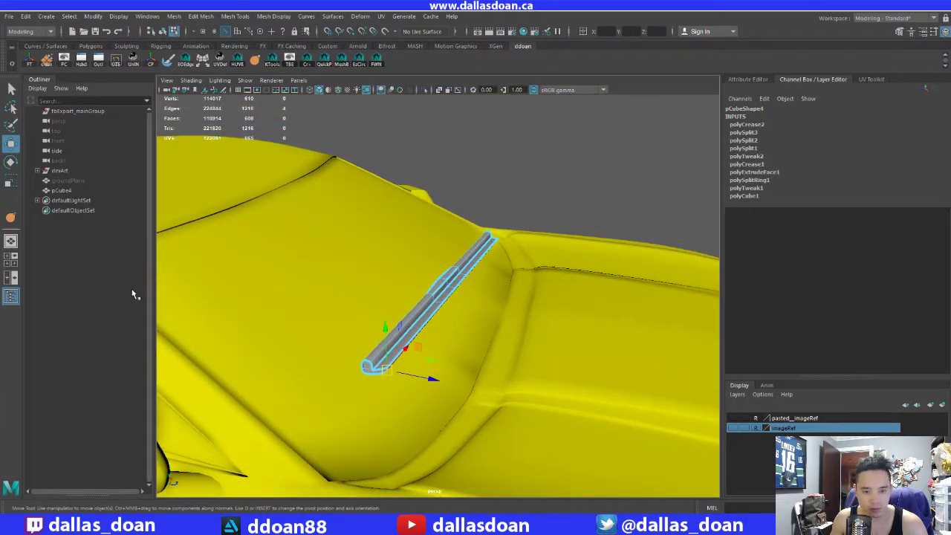
{"action": "left_click_drag", "start_coordinate": [256, 302], "coordinate": [383, 309], "text": "alt"}
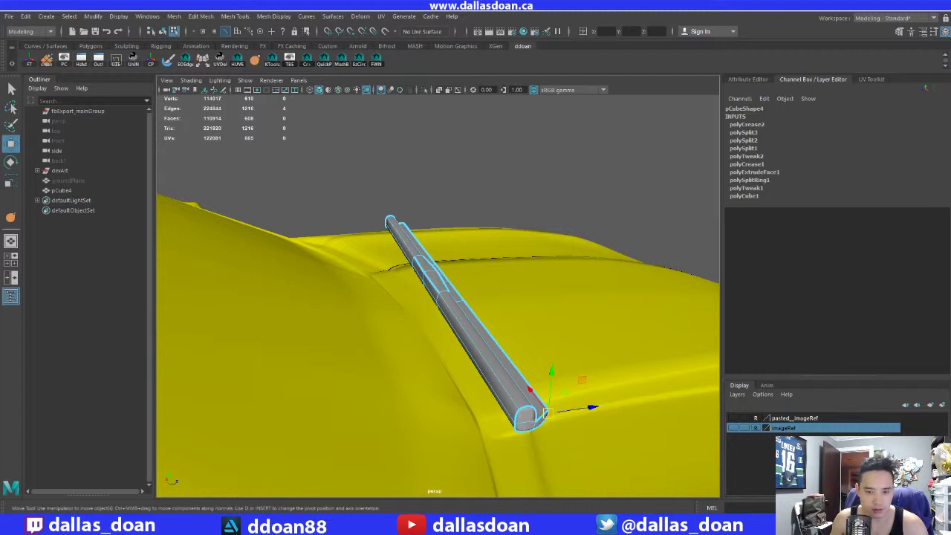
{"action": "left_click_drag", "start_coordinate": [246, 274], "coordinate": [411, 245], "text": "alt"}
{"action": "double_click", "coordinate": [395, 432]}
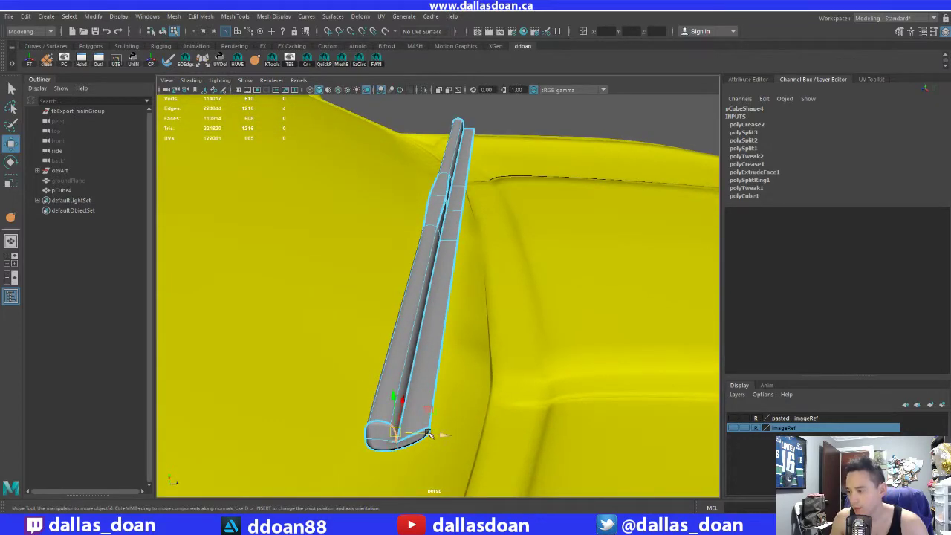
{"action": "left_click_drag", "start_coordinate": [430, 435], "coordinate": [418, 434]}
{"action": "middle_click_drag", "start_coordinate": [257, 423], "coordinate": [148, 414]}
Step: Turn off smooth preview and set the perspective camera's near clip plane to 10
{"action": "left_click_drag", "start_coordinate": [451, 365], "coordinate": [343, 370], "text": "alt"}
{"action": "double_click", "coordinate": [375, 329]}
{"action": "key", "text": "1"}
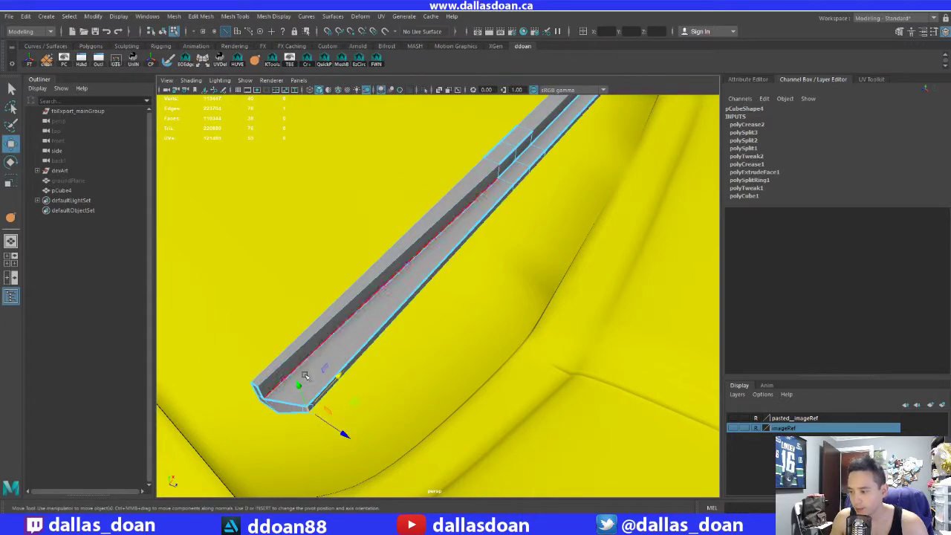
{"action": "scroll", "coordinate": [405, 378], "scroll_direction": "down", "scroll_amount": 5}
{"action": "scroll", "coordinate": [382, 353], "scroll_direction": "up", "scroll_amount": 4}
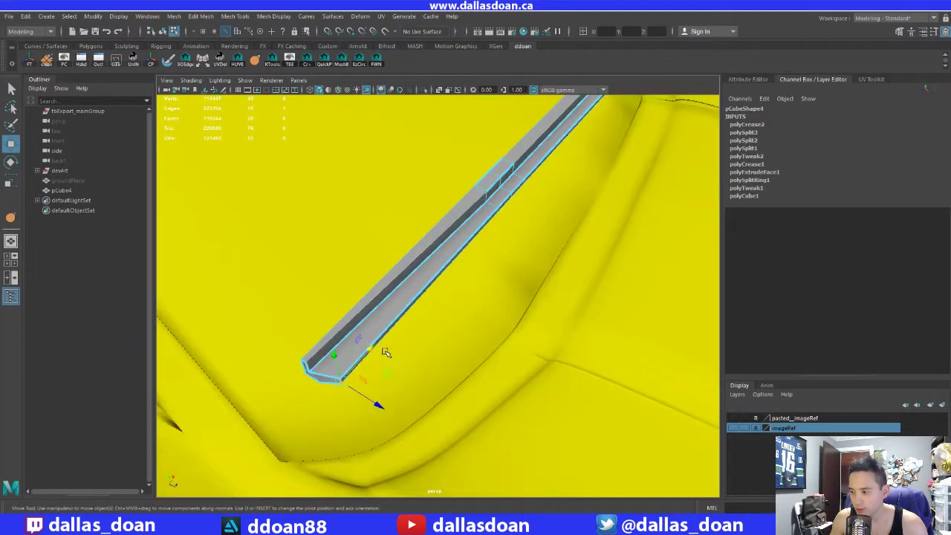
{"action": "left_click_drag", "start_coordinate": [380, 352], "coordinate": [366, 354], "text": "alt"}
{"action": "key", "text": "f"}
{"action": "scroll", "coordinate": [432, 329], "scroll_direction": "down", "scroll_amount": 3}
{"action": "scroll", "coordinate": [431, 329], "scroll_direction": "down", "scroll_amount": 10}
{"action": "left_click_drag", "start_coordinate": [496, 249], "coordinate": [477, 277], "text": "alt"}
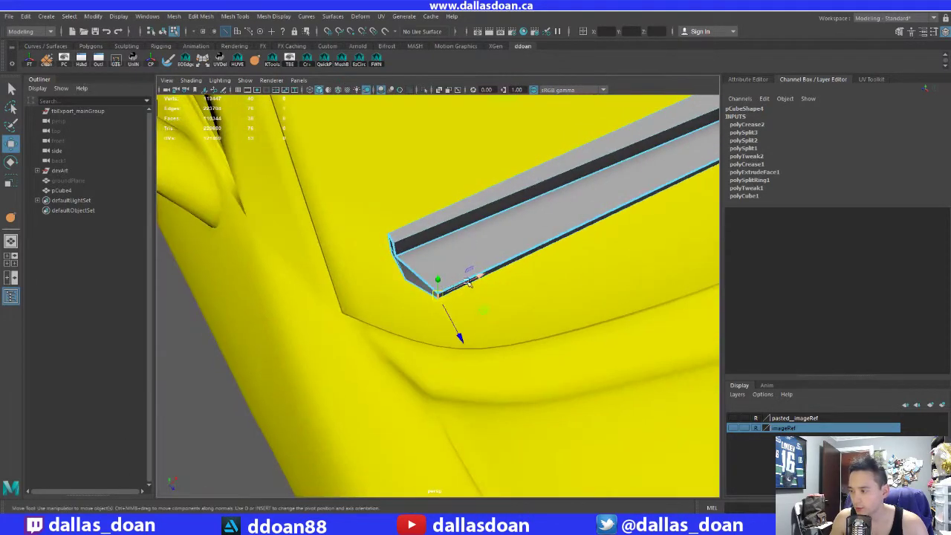
{"action": "key", "text": "ctrl+a"}
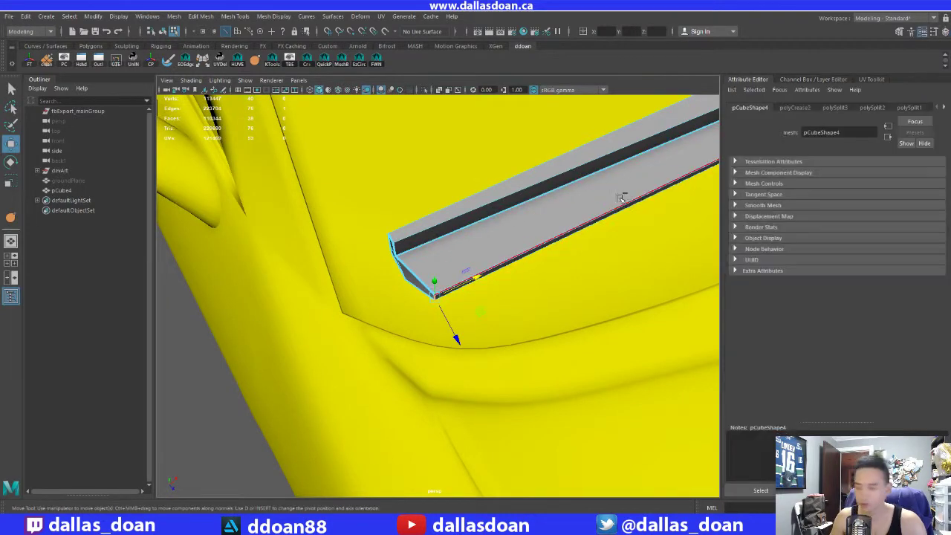
{"action": "left_click", "coordinate": [184, 91]}
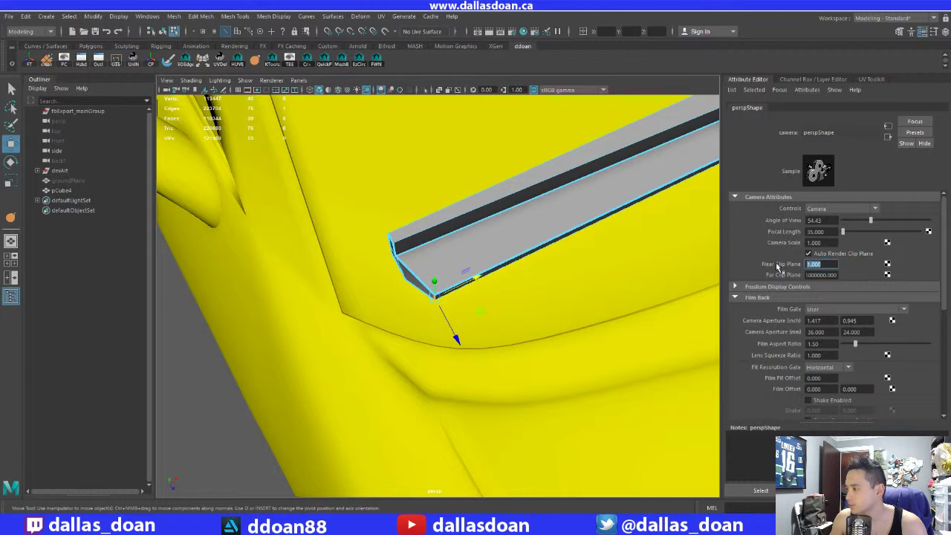
Step: Move the lower front edge at the bar's end lengthwise, using point snapping to square up the end face
{"action": "left_click_drag", "start_coordinate": [549, 214], "coordinate": [419, 291], "text": "alt"}
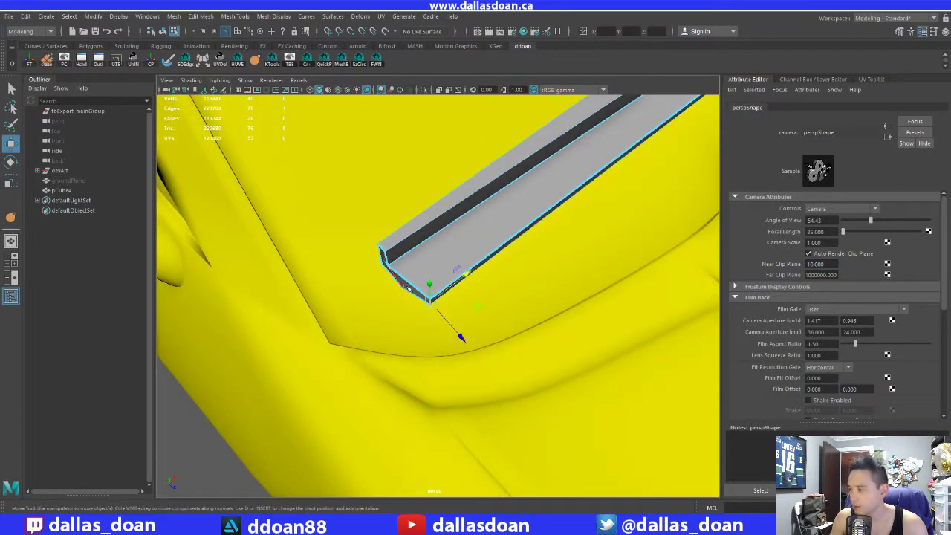
{"action": "left_click_drag", "start_coordinate": [465, 275], "coordinate": [201, 341]}
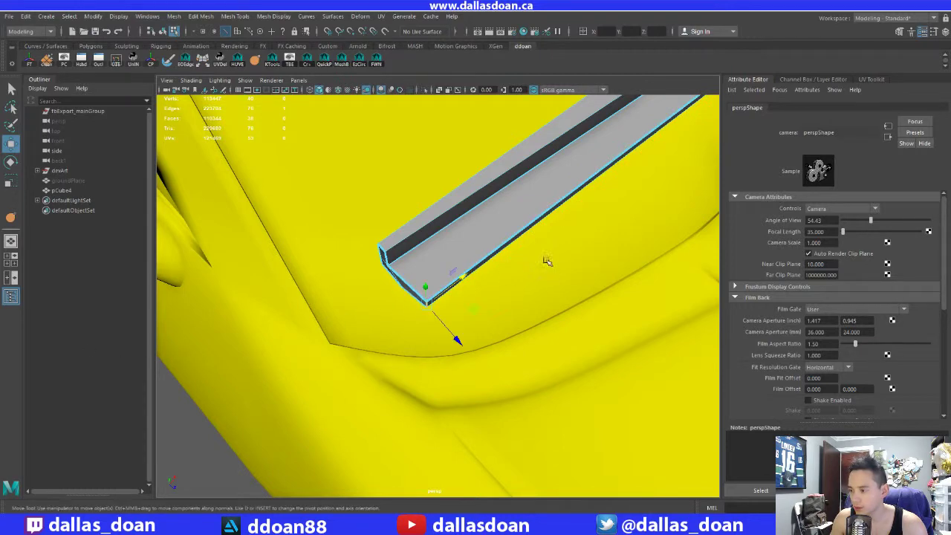
{"action": "left_click_drag", "start_coordinate": [452, 335], "coordinate": [441, 339], "text": "alt"}
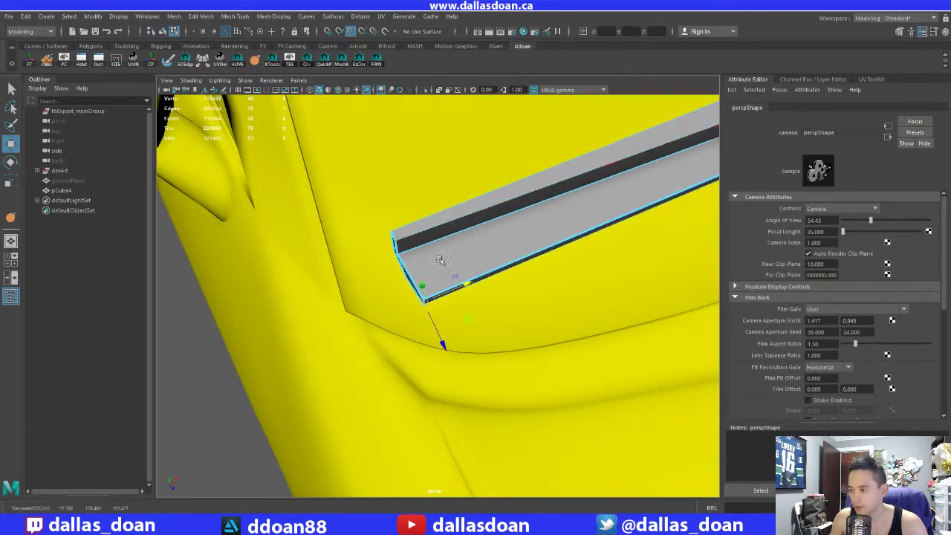
{"action": "left_click_drag", "start_coordinate": [460, 256], "coordinate": [468, 361], "text": "alt"}
{"action": "right_click", "coordinate": [460, 260], "text": "shift"}
{"action": "left_click", "coordinate": [474, 277]}
{"action": "key", "text": "v"}
{"action": "left_click_drag", "start_coordinate": [373, 409], "coordinate": [446, 310], "text": "alt"}
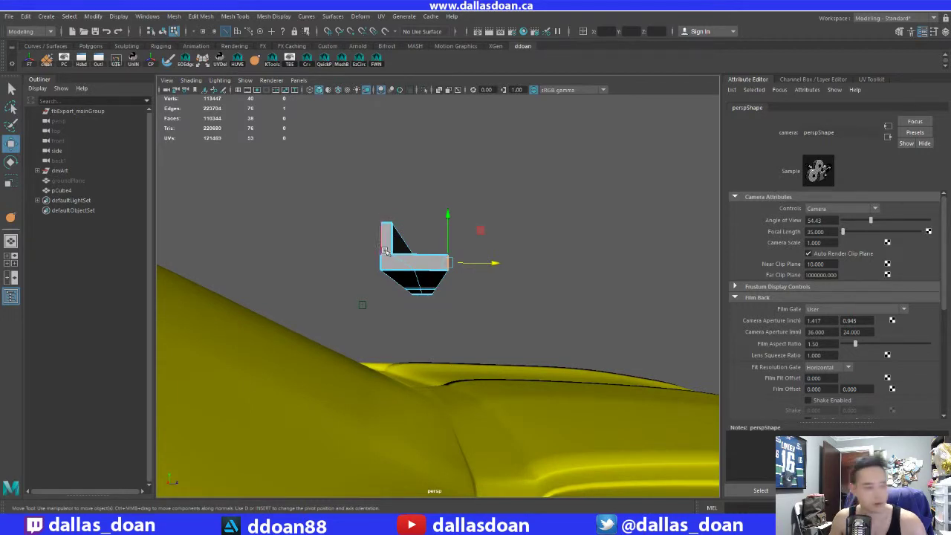
Step: Move the front edge of the bar's end inward toward the windshield to narrow the foot of its L profile
{"action": "left_click_drag", "start_coordinate": [383, 250], "coordinate": [368, 245], "text": "alt"}
{"action": "right_click_drag", "start_coordinate": [429, 260], "coordinate": [418, 304]}
{"action": "left_click_drag", "start_coordinate": [476, 318], "coordinate": [406, 321]}
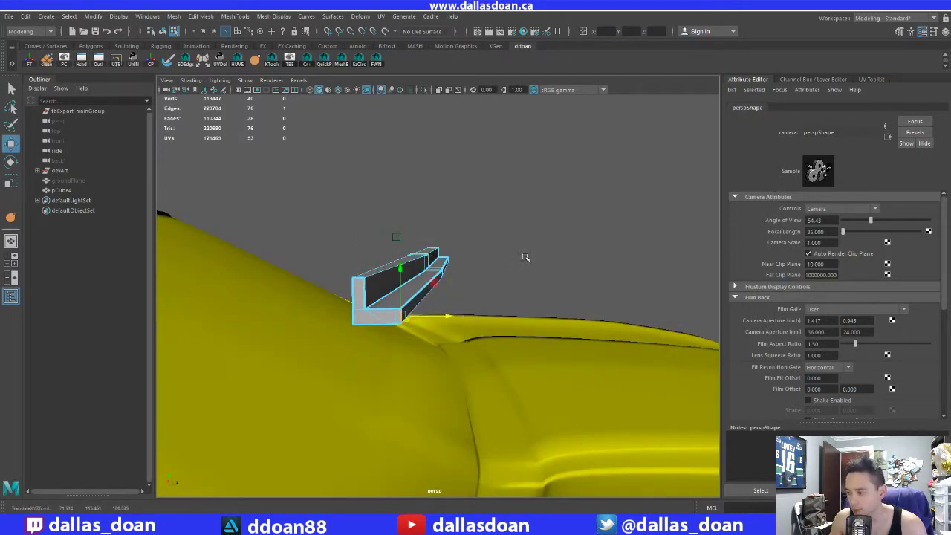
{"action": "mouse_move", "coordinate": [526, 257]}
{"action": "left_mouse_down", "text": "alt"}
{"action": "mouse_move", "coordinate": [491, 265]}
{"action": "mouse_move", "coordinate": [509, 255]}
{"action": "left_mouse_up", "text": "alt"}
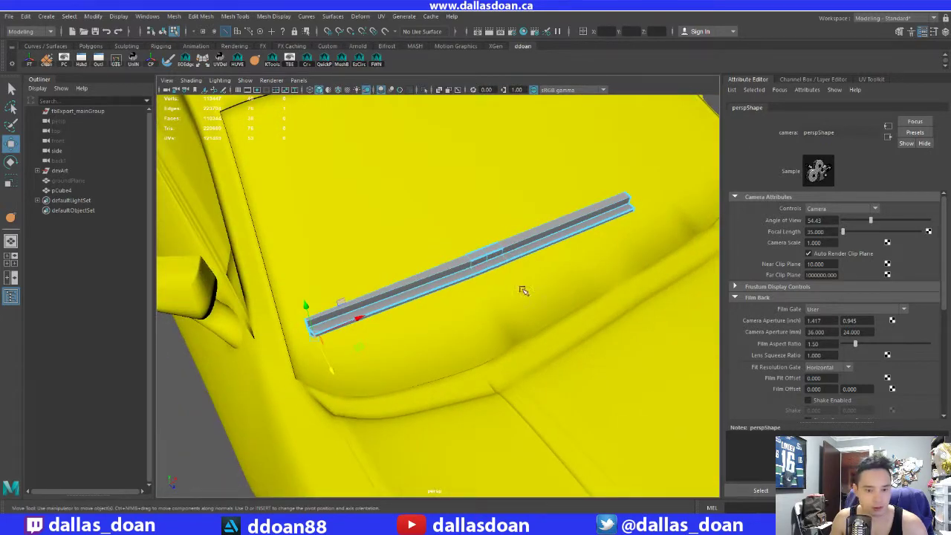
Step: Extrude the four lower faces along the bar's windshield side outward by about 1.124 and preview the result smoothed
{"action": "left_click_drag", "start_coordinate": [418, 298], "coordinate": [399, 242], "text": "alt"}
{"action": "right_click_drag", "start_coordinate": [399, 240], "coordinate": [399, 277]}
{"action": "left_click", "coordinate": [397, 274]}
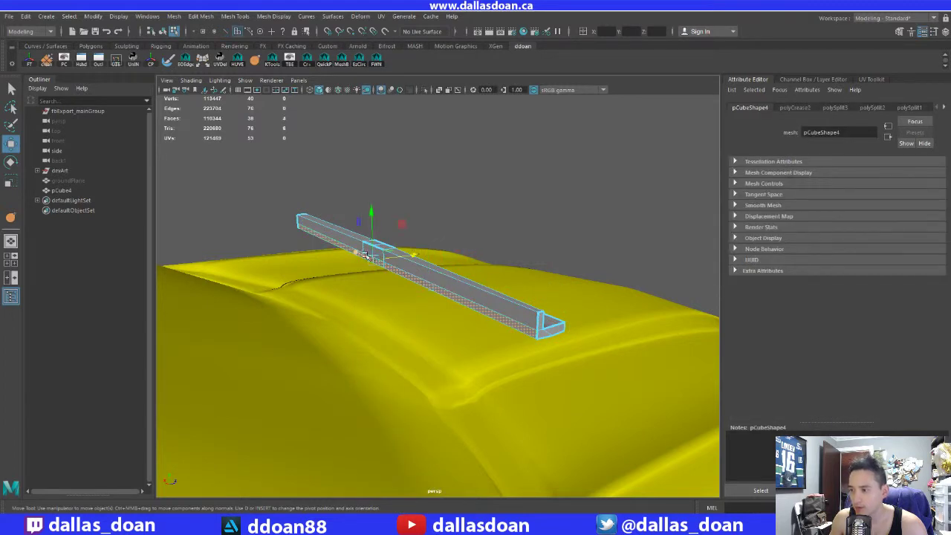
{"action": "right_click_drag", "start_coordinate": [483, 219], "coordinate": [498, 240], "text": "shift"}
{"action": "left_click_drag", "start_coordinate": [337, 257], "coordinate": [325, 260]}
{"action": "left_click_drag", "start_coordinate": [441, 248], "coordinate": [434, 279], "text": "alt"}
{"action": "key", "text": "3"}
{"action": "key", "text": "w"}
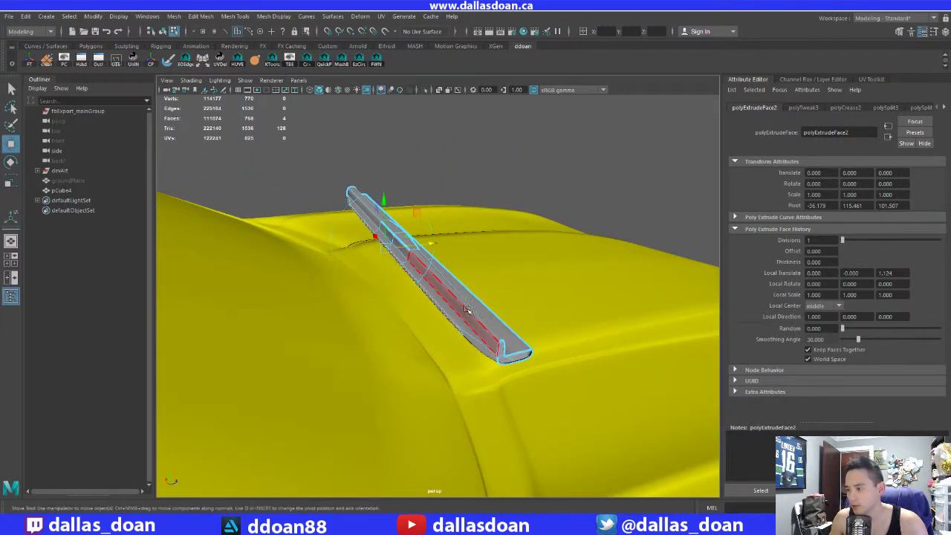
Step: Crease the edges around the bar's middle section, including those on the newly extruded windshield side
{"action": "right_click_drag", "start_coordinate": [438, 257], "coordinate": [479, 226]}
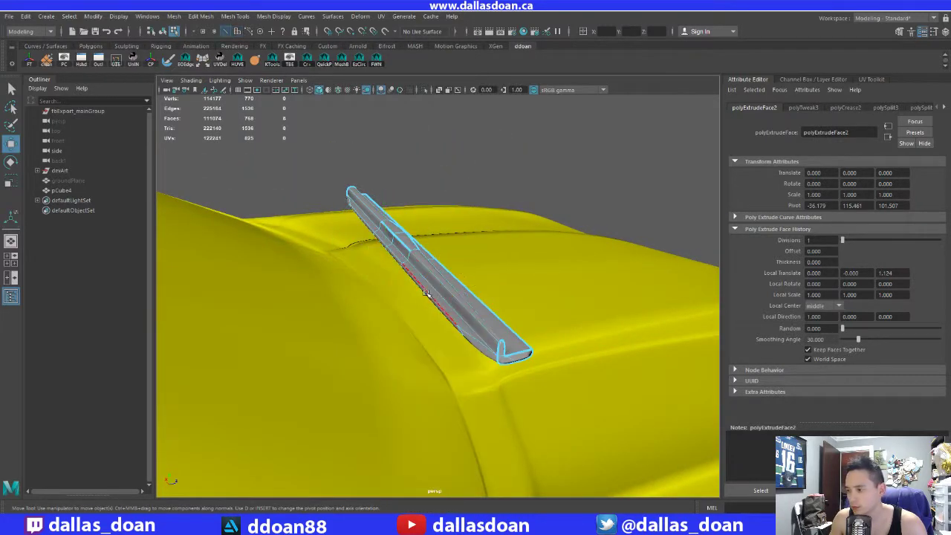
{"action": "left_click_drag", "start_coordinate": [467, 330], "coordinate": [249, 338], "text": "alt"}
{"action": "right_click_drag", "start_coordinate": [368, 291], "coordinate": [361, 340], "text": "shift"}
{"action": "middle_click_drag", "start_coordinate": [463, 304], "coordinate": [488, 279]}
{"action": "left_click_drag", "start_coordinate": [490, 283], "coordinate": [469, 277], "text": "alt"}
{"action": "scroll", "coordinate": [450, 272], "scroll_direction": "up", "scroll_amount": 3}
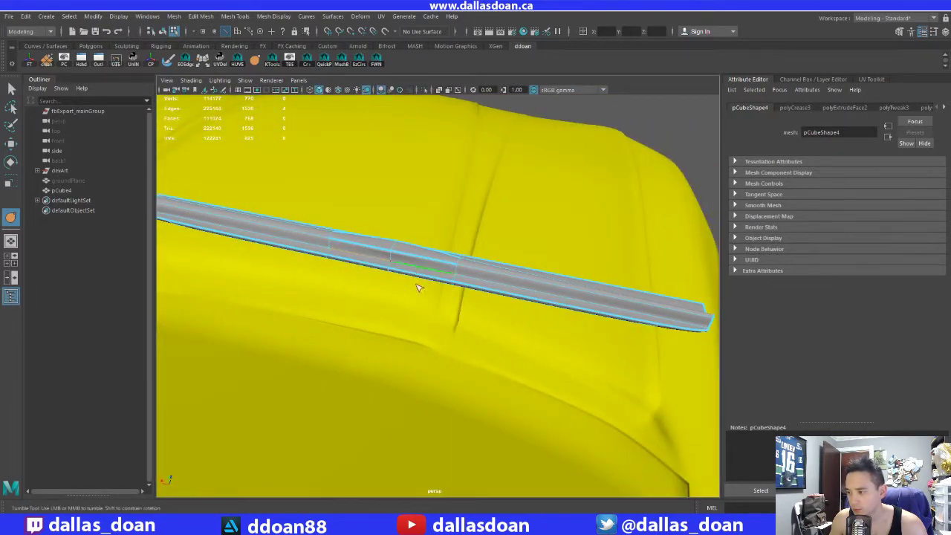
{"action": "left_click_drag", "start_coordinate": [479, 259], "coordinate": [454, 285], "text": "alt"}
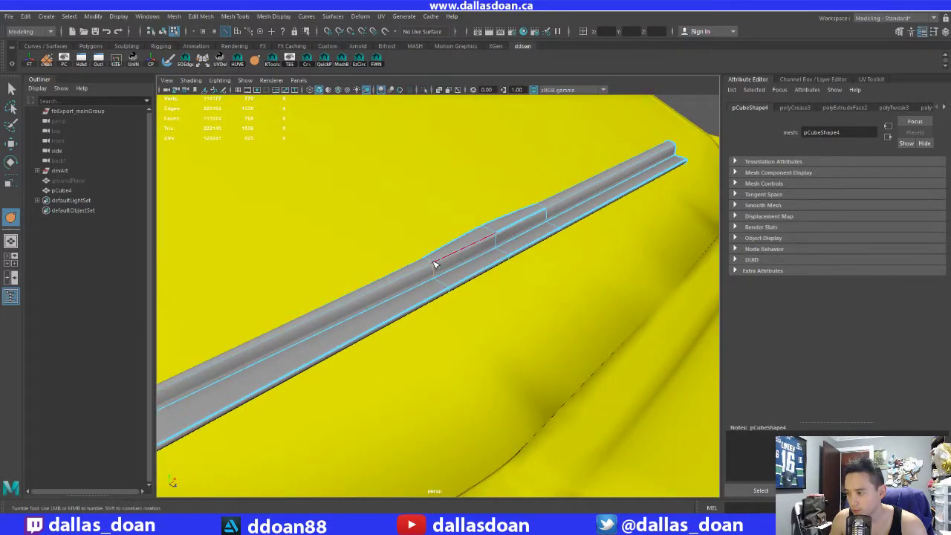
{"action": "left_click_drag", "start_coordinate": [431, 282], "coordinate": [529, 275], "text": "alt"}
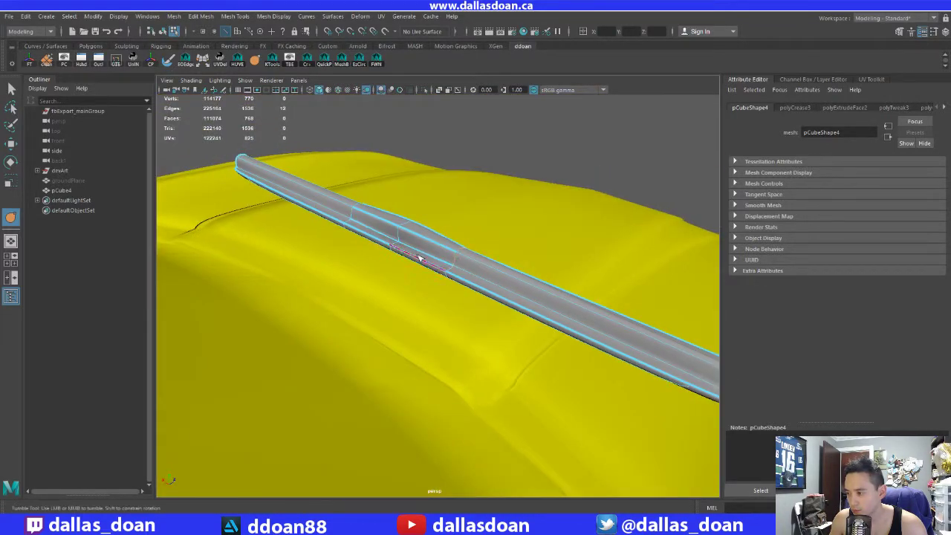
{"action": "left_click_drag", "start_coordinate": [374, 254], "coordinate": [343, 242], "text": "alt"}
Step: Scale the vertices along the foot's outer edge beside the bar's middle section farther apart lengthwise
{"action": "key", "text": "w"}
{"action": "right_click_drag", "start_coordinate": [449, 246], "coordinate": [441, 214]}
{"action": "left_click", "coordinate": [480, 269]}
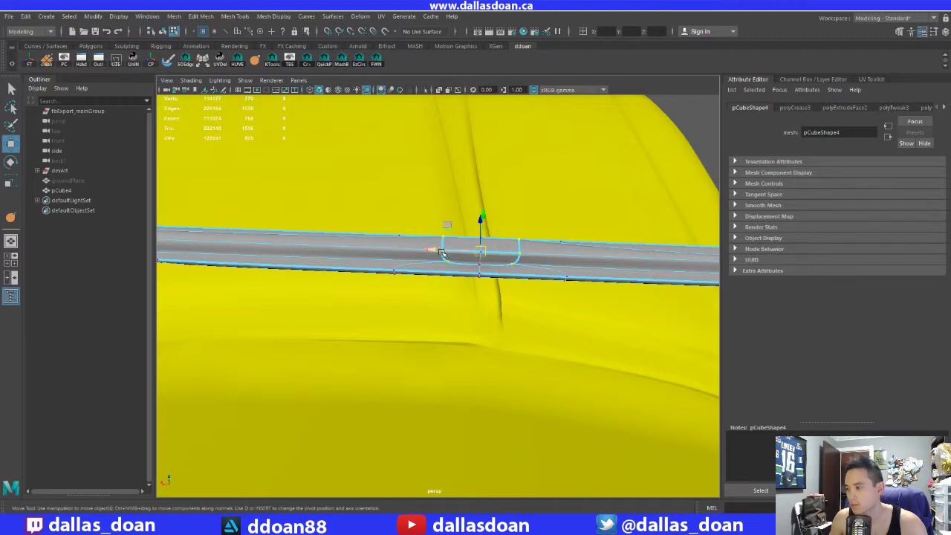
{"action": "key", "text": "r"}
{"action": "left_click_drag", "start_coordinate": [442, 253], "coordinate": [361, 250]}
Step: Move the foot's two corner vertices at the bar's end lengthwise to square up the end
{"action": "scroll", "coordinate": [554, 238], "scroll_direction": "down", "scroll_amount": 2}
{"action": "left_click_drag", "start_coordinate": [554, 237], "coordinate": [215, 387], "text": "alt"}
{"action": "scroll", "coordinate": [441, 239], "scroll_direction": "up", "scroll_amount": 2}
{"action": "double_click", "coordinate": [300, 372]}
{"action": "key", "text": "w"}
{"action": "left_click_drag", "start_coordinate": [331, 364], "coordinate": [387, 279], "text": "alt"}
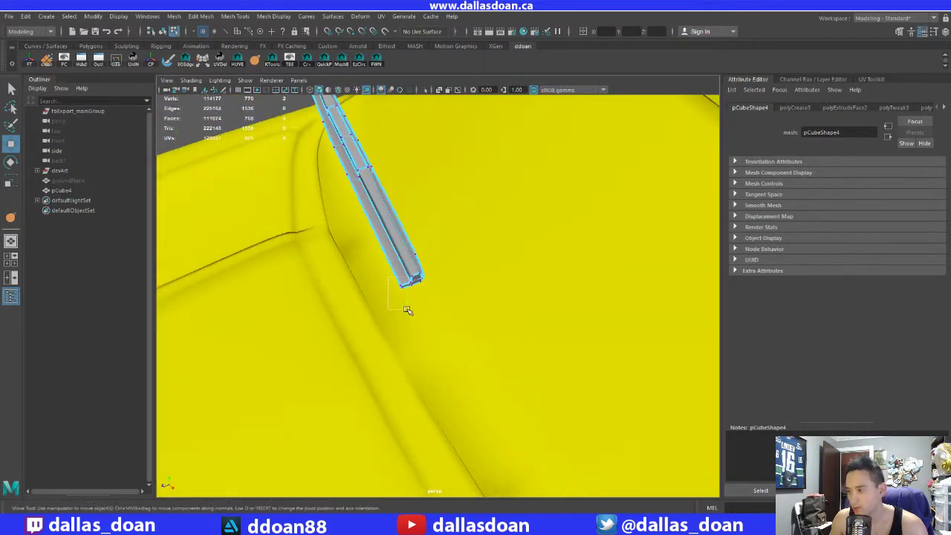
{"action": "left_click_drag", "start_coordinate": [407, 309], "coordinate": [384, 344]}
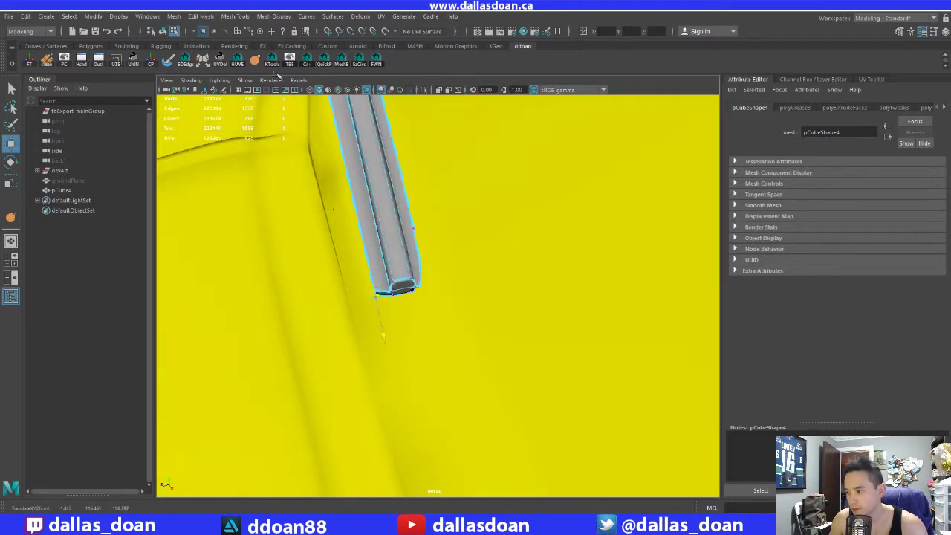
{"action": "left_click_drag", "start_coordinate": [274, 68], "coordinate": [369, 291]}
{"action": "left_click_drag", "start_coordinate": [379, 325], "coordinate": [382, 326]}
Step: Crease the long lower edge loops on both sides of the bar's foot
{"action": "mouse_move", "coordinate": [459, 271]}
{"action": "left_mouse_down", "text": "alt"}
{"action": "mouse_move", "coordinate": [442, 208]}
{"action": "mouse_move", "coordinate": [460, 263]}
{"action": "left_mouse_up", "text": "alt"}
{"action": "right_click_drag", "start_coordinate": [407, 182], "coordinate": [405, 155]}
{"action": "double_click", "coordinate": [407, 178]}
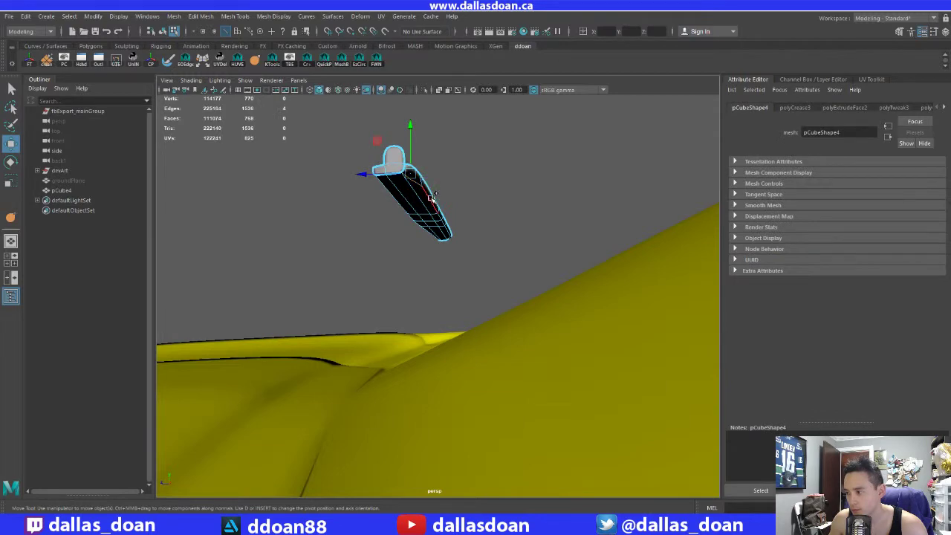
{"action": "double_click", "coordinate": [440, 215], "text": "shift"}
{"action": "left_click_drag", "start_coordinate": [479, 263], "coordinate": [304, 256], "text": "alt"}
{"action": "double_click", "coordinate": [386, 199], "text": "shift"}
{"action": "left_click_drag", "start_coordinate": [466, 210], "coordinate": [456, 237], "text": "alt"}
{"action": "right_click_drag", "start_coordinate": [465, 203], "coordinate": [458, 252], "text": "shift"}
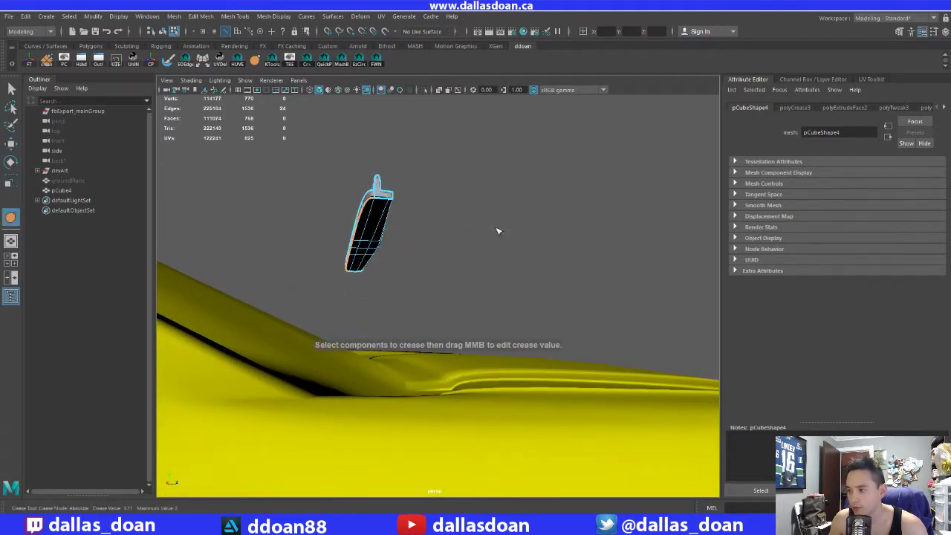
{"action": "left_click_drag", "start_coordinate": [497, 230], "coordinate": [419, 214], "text": "alt"}
{"action": "key", "text": "w"}
{"action": "left_click_drag", "start_coordinate": [475, 233], "coordinate": [358, 224], "text": "alt"}
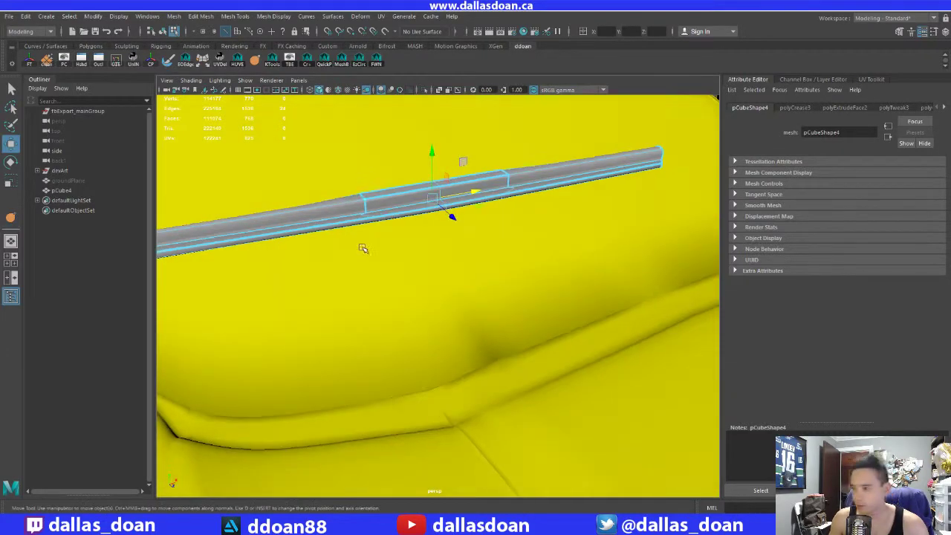
Step: Inspect the smoothed bar and crease the remaining sharp edges of the foot along its length and at its end face
{"action": "right_click_drag", "start_coordinate": [359, 223], "coordinate": [369, 251]}
{"action": "left_click_drag", "start_coordinate": [369, 252], "coordinate": [432, 244], "text": "alt"}
{"action": "key", "text": "f"}
{"action": "scroll", "coordinate": [432, 244], "scroll_direction": "down", "scroll_amount": 4}
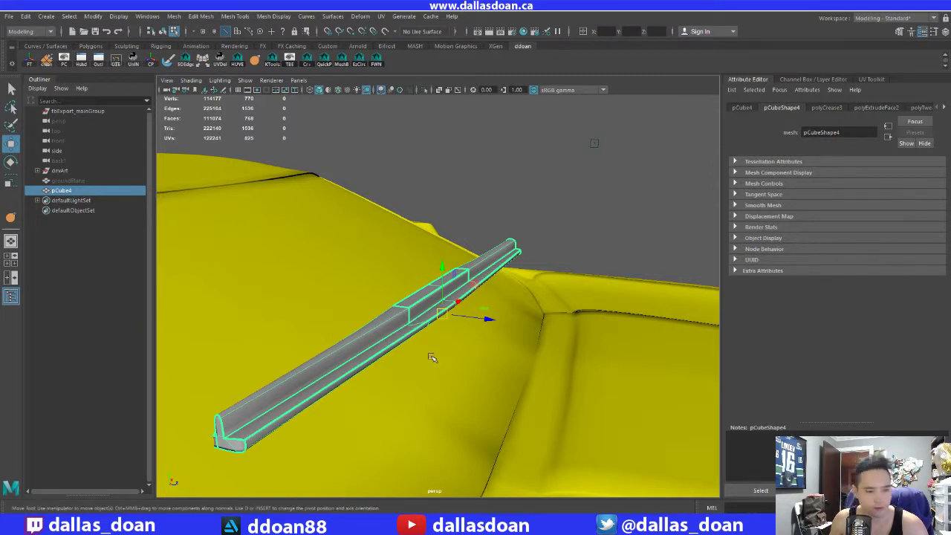
{"action": "left_click_drag", "start_coordinate": [360, 337], "coordinate": [465, 229], "text": "alt"}
{"action": "right_click_drag", "start_coordinate": [408, 163], "coordinate": [408, 130]}
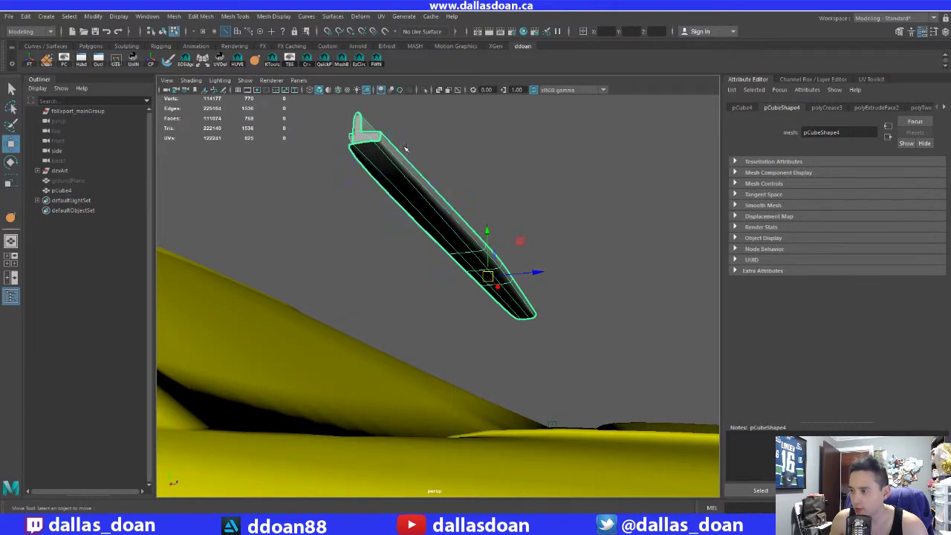
{"action": "double_click", "coordinate": [395, 157]}
{"action": "left_click_drag", "start_coordinate": [394, 157], "coordinate": [541, 190], "text": "alt"}
{"action": "right_click_drag", "start_coordinate": [542, 190], "coordinate": [545, 243], "text": "shift"}
{"action": "left_click_drag", "start_coordinate": [545, 243], "coordinate": [413, 233], "text": "alt"}
{"action": "left_click", "coordinate": [453, 365]}
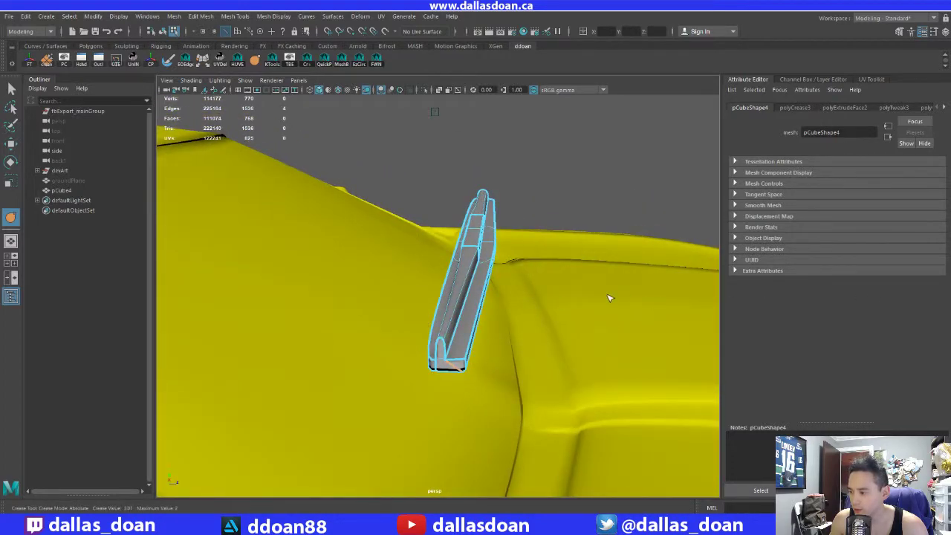
{"action": "left_click_drag", "start_coordinate": [598, 286], "coordinate": [572, 244], "text": "alt"}
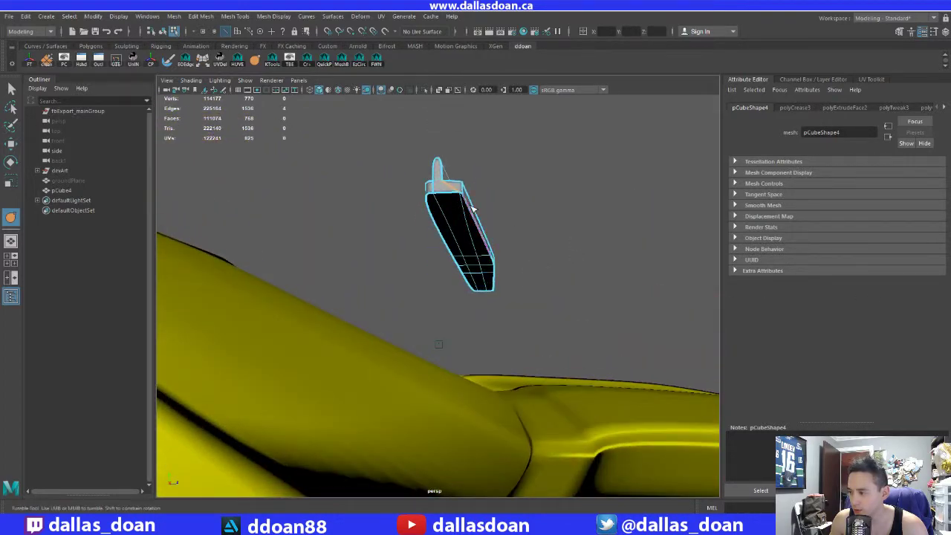
Step: Show the bar unsmoothed and move the underside vertex at its end inward, in line with the upright's thickness
{"action": "key", "text": "1"}
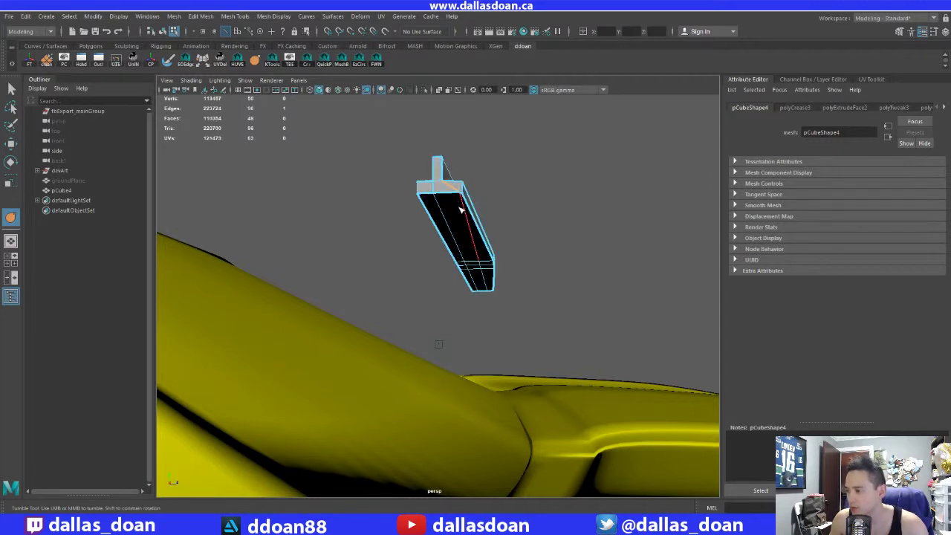
{"action": "key", "text": "w"}
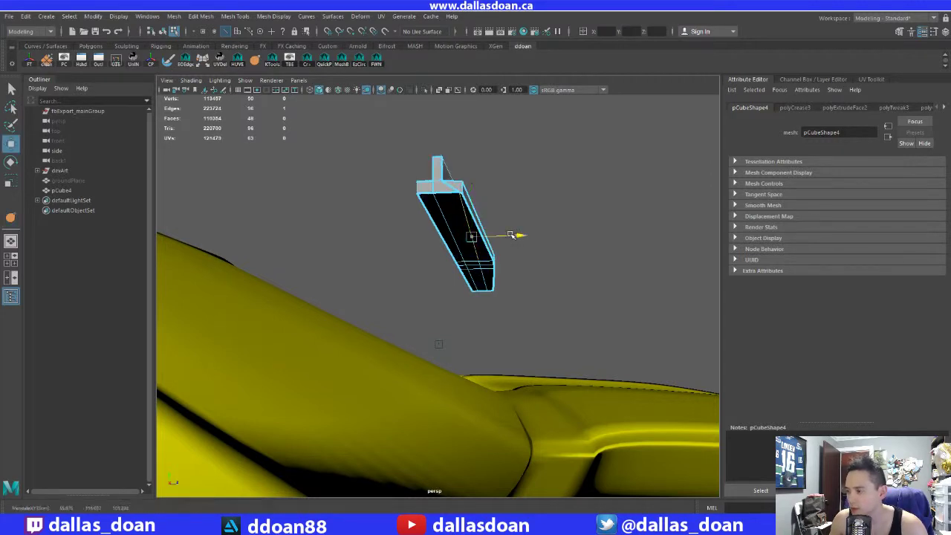
{"action": "right_click_drag", "start_coordinate": [450, 206], "coordinate": [416, 200]}
{"action": "left_click", "coordinate": [459, 193]}
{"action": "left_click_drag", "start_coordinate": [497, 192], "coordinate": [407, 197]}
{"action": "left_click_drag", "start_coordinate": [298, 206], "coordinate": [469, 218], "text": "alt"}
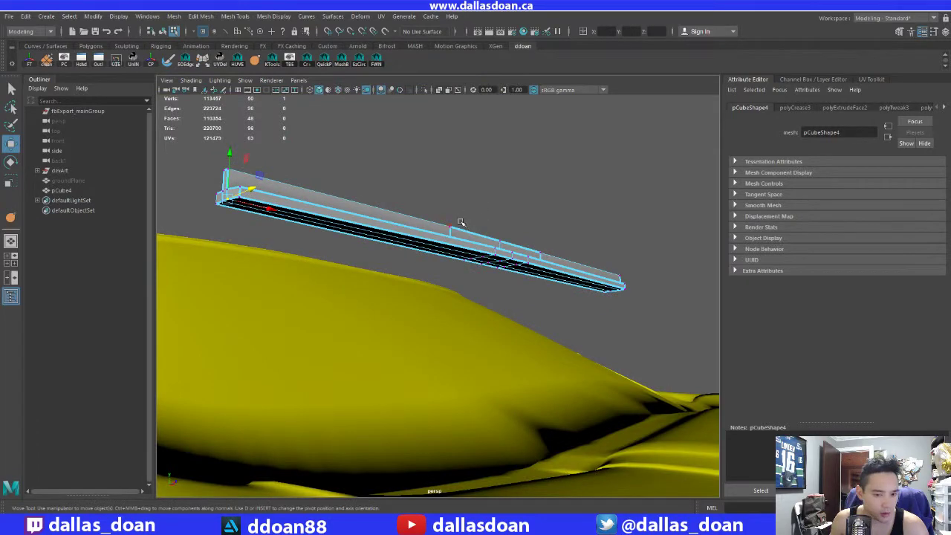
Step: Extrude the four central underside faces of the bar downward by about 1.055 and scale their width to about 0.63
{"action": "left_click_drag", "start_coordinate": [469, 230], "coordinate": [407, 212], "text": "alt"}
{"action": "right_click_drag", "start_coordinate": [405, 211], "coordinate": [405, 237]}
{"action": "left_click", "coordinate": [384, 221]}
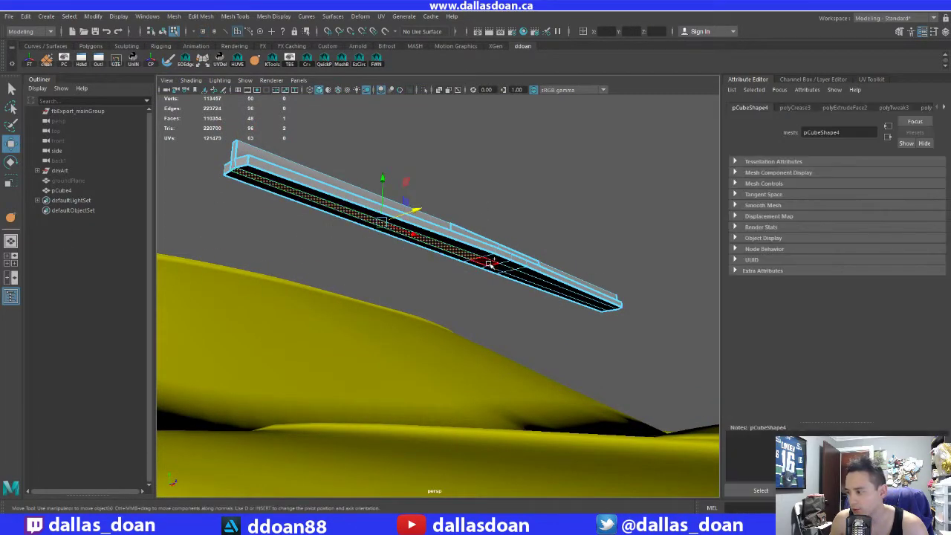
{"action": "left_click", "coordinate": [497, 267], "text": "shift"}
{"action": "left_click", "coordinate": [513, 274], "text": "shift"}
{"action": "right_click_drag", "start_coordinate": [569, 220], "coordinate": [566, 254], "text": "shift"}
{"action": "left_click_drag", "start_coordinate": [503, 294], "coordinate": [491, 300]}
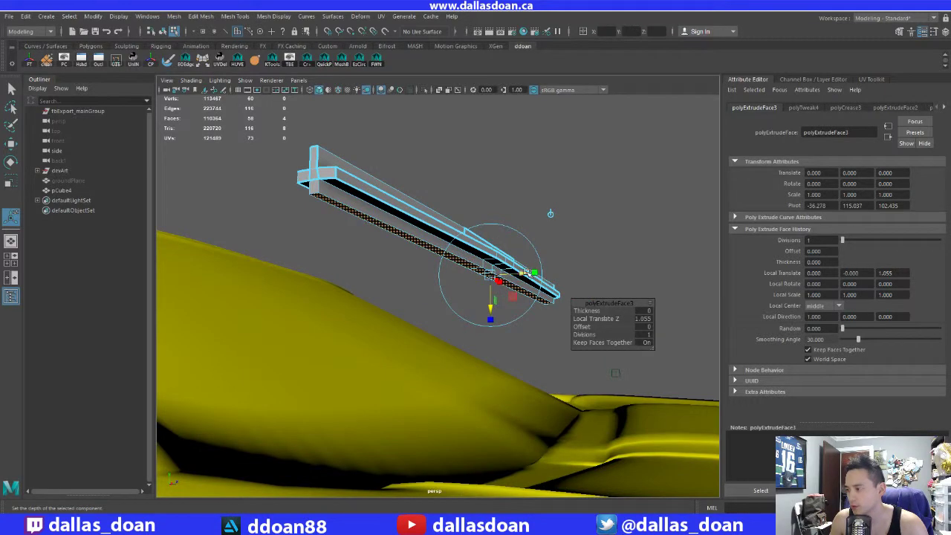
{"action": "left_click_drag", "start_coordinate": [533, 272], "coordinate": [517, 274]}
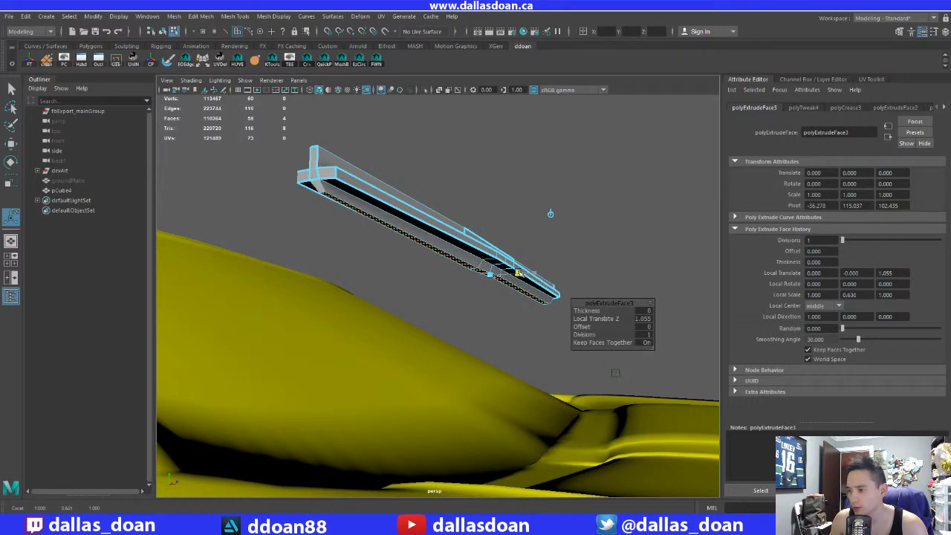
Step: Select the four long edges on one side of the extruded underside strip and shift them sideways
{"action": "mouse_move", "coordinate": [395, 245]}
{"action": "left_mouse_down", "text": "alt"}
{"action": "mouse_move", "coordinate": [431, 246]}
{"action": "mouse_move", "coordinate": [404, 234]}
{"action": "left_mouse_up", "text": "alt"}
{"action": "key", "text": "q"}
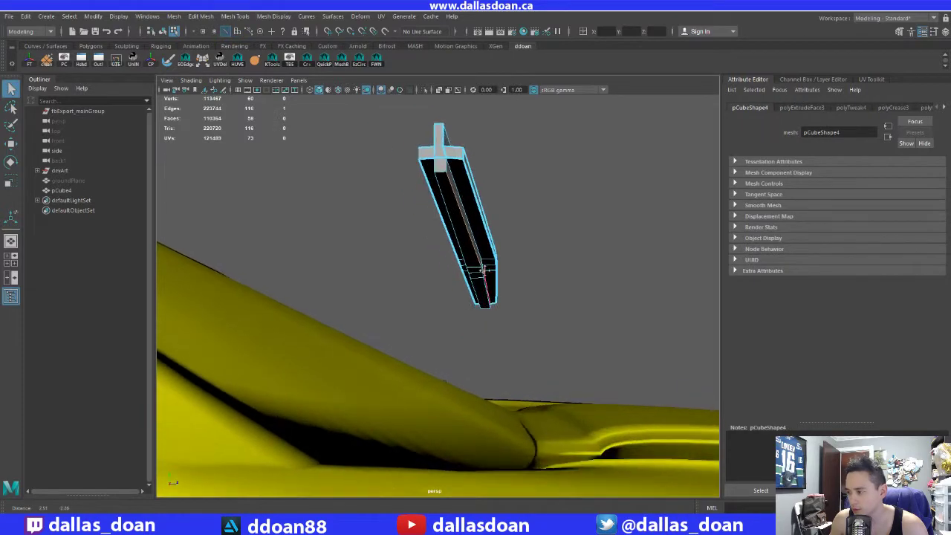
{"action": "scroll", "coordinate": [490, 277], "scroll_direction": "up", "scroll_amount": 4}
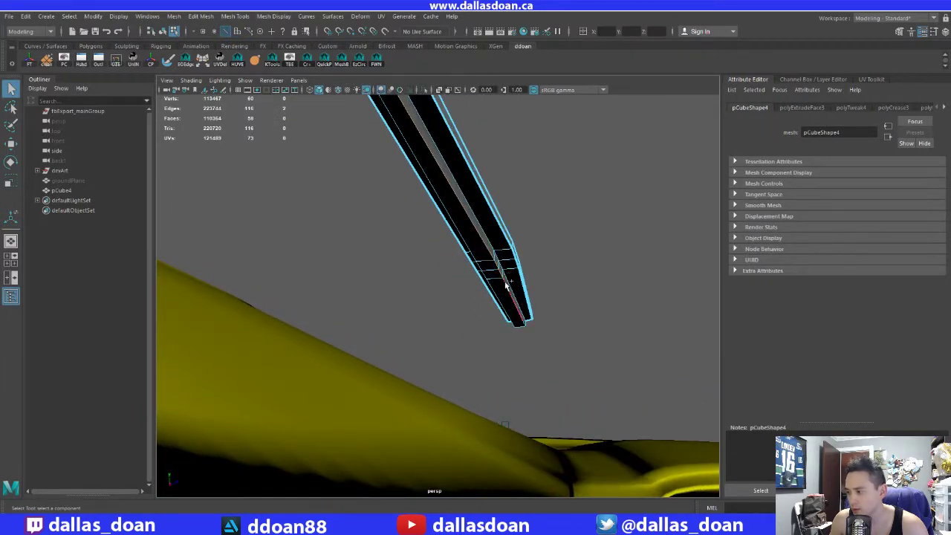
{"action": "left_click", "coordinate": [505, 285], "text": "shift"}
{"action": "scroll", "coordinate": [519, 276], "scroll_direction": "down", "scroll_amount": 3}
{"action": "key", "text": "w"}
{"action": "left_click_drag", "start_coordinate": [520, 275], "coordinate": [475, 219], "text": "alt"}
{"action": "scroll", "coordinate": [471, 271], "scroll_direction": "up", "scroll_amount": 3}
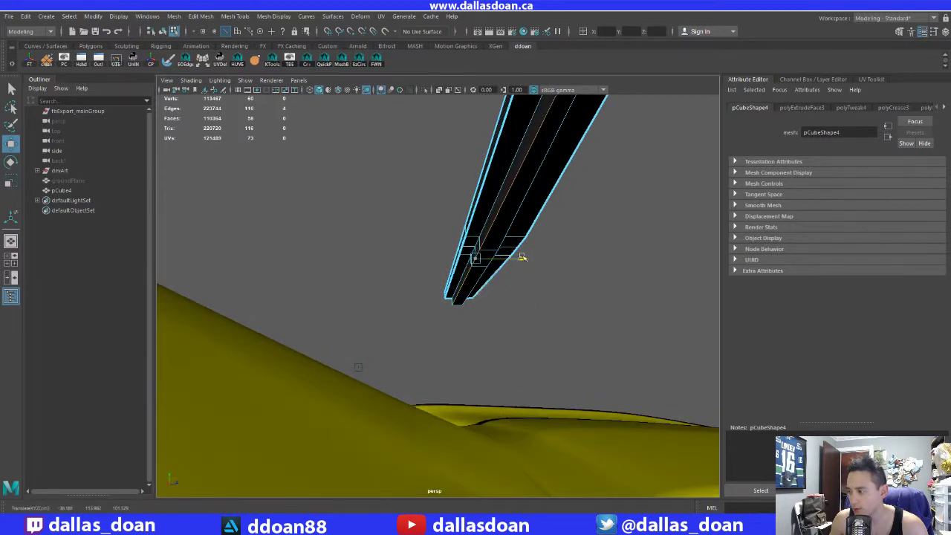
{"action": "mouse_move", "coordinate": [509, 266]}
{"action": "left_mouse_down", "text": "alt"}
{"action": "mouse_move", "coordinate": [490, 228]}
{"action": "mouse_move", "coordinate": [496, 272]}
{"action": "mouse_move", "coordinate": [509, 270]}
{"action": "left_mouse_up", "text": "alt"}
Step: Shift the two short-section side edges in the middle of the underside strip sideways and preview the bar smoothed
{"action": "left_click", "coordinate": [545, 260]}
{"action": "left_click", "coordinate": [499, 254]}
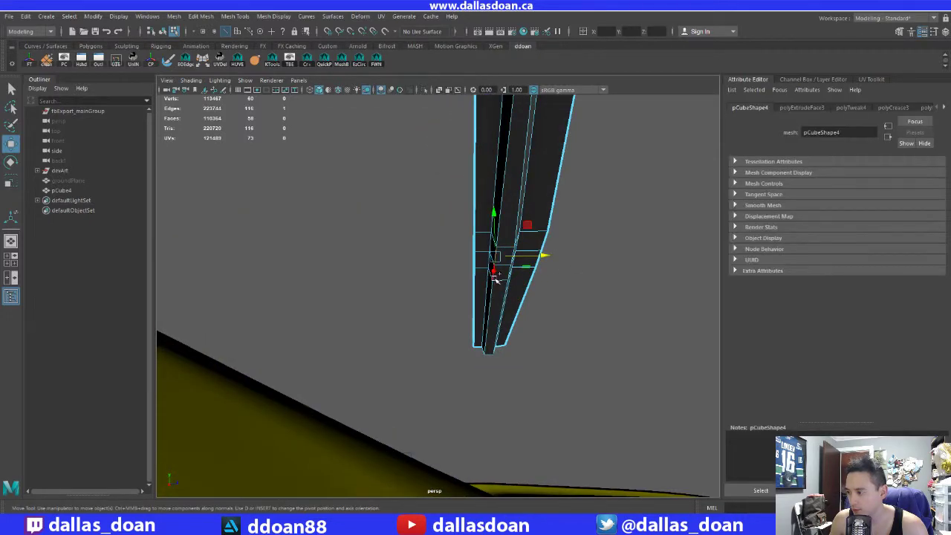
{"action": "left_click", "coordinate": [544, 265], "text": "shift"}
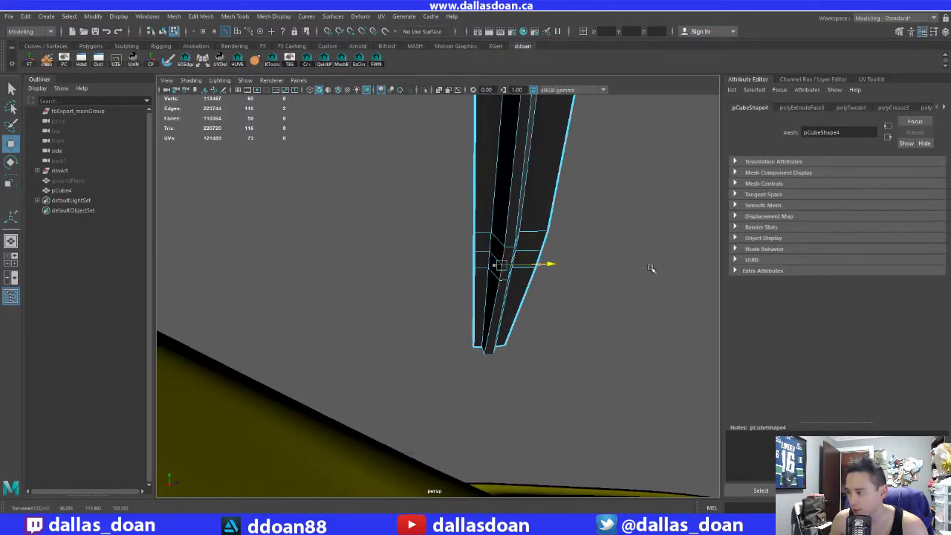
{"action": "left_click_drag", "start_coordinate": [549, 248], "coordinate": [498, 283], "text": "alt"}
{"action": "right_click_drag", "start_coordinate": [418, 240], "coordinate": [416, 292]}
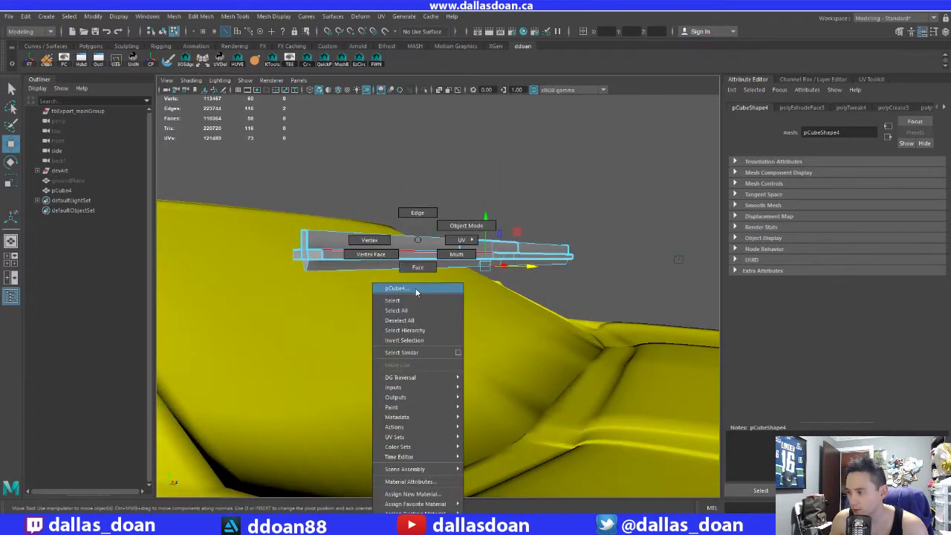
{"action": "left_click", "coordinate": [415, 299]}
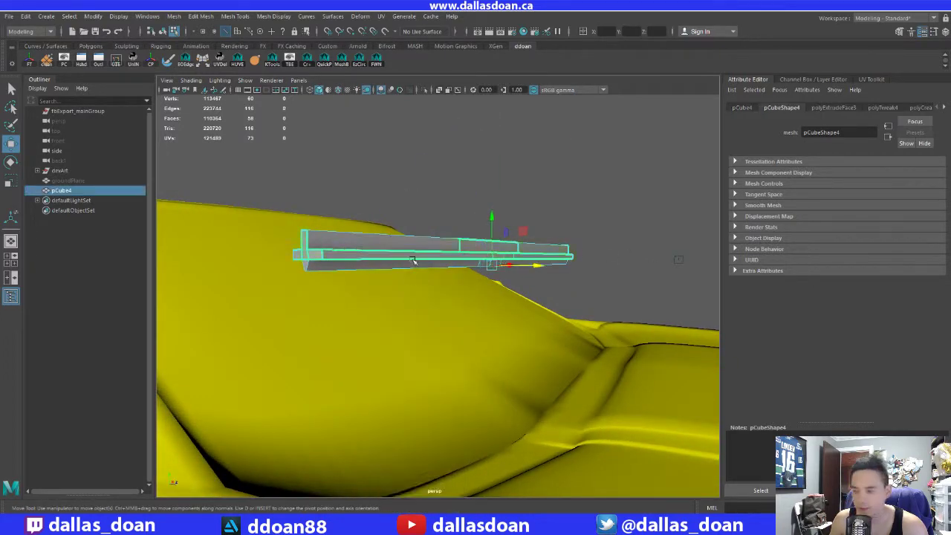
{"action": "left_click_drag", "start_coordinate": [415, 299], "coordinate": [470, 188], "text": "alt"}
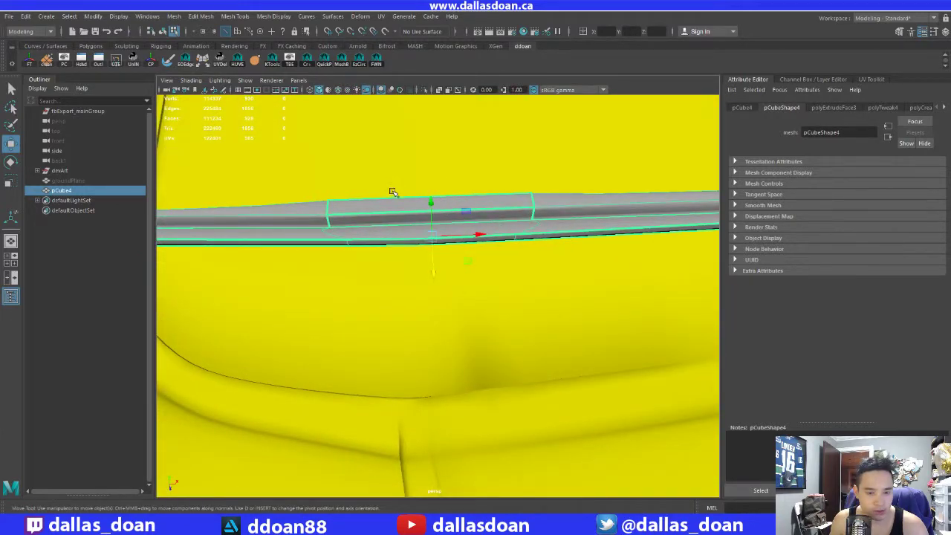
{"action": "left_click_drag", "start_coordinate": [398, 196], "coordinate": [442, 144], "text": "alt"}
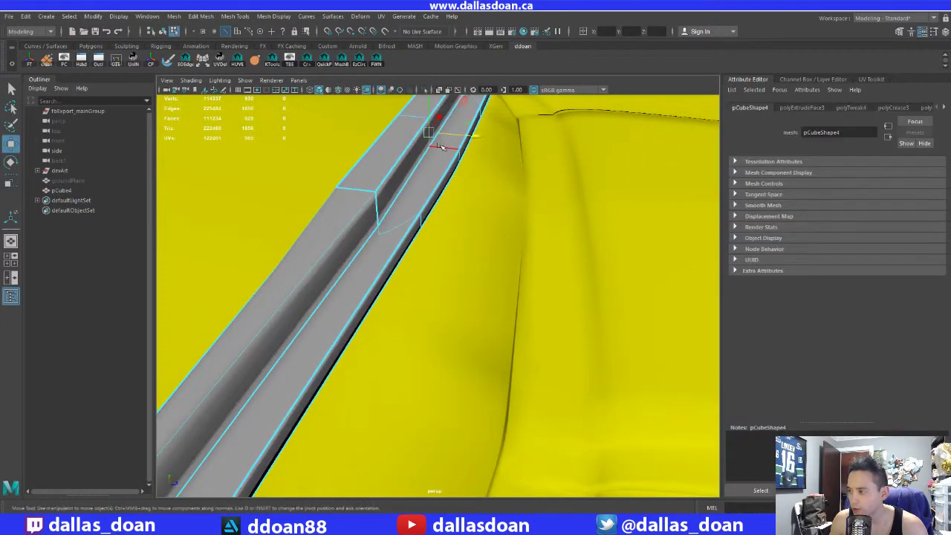
Step: Insert edge loops just outside both ends of the raised middle section with Multi-Cut and preview the result smoothed
{"action": "right_click_drag", "start_coordinate": [428, 144], "coordinate": [427, 170]}
{"action": "left_click", "coordinate": [418, 159]}
{"action": "left_click", "coordinate": [441, 119], "text": "shift"}
{"action": "left_click_drag", "start_coordinate": [441, 119], "coordinate": [416, 206], "text": "alt"}
{"action": "right_click_drag", "start_coordinate": [410, 226], "coordinate": [347, 236], "text": "shift"}
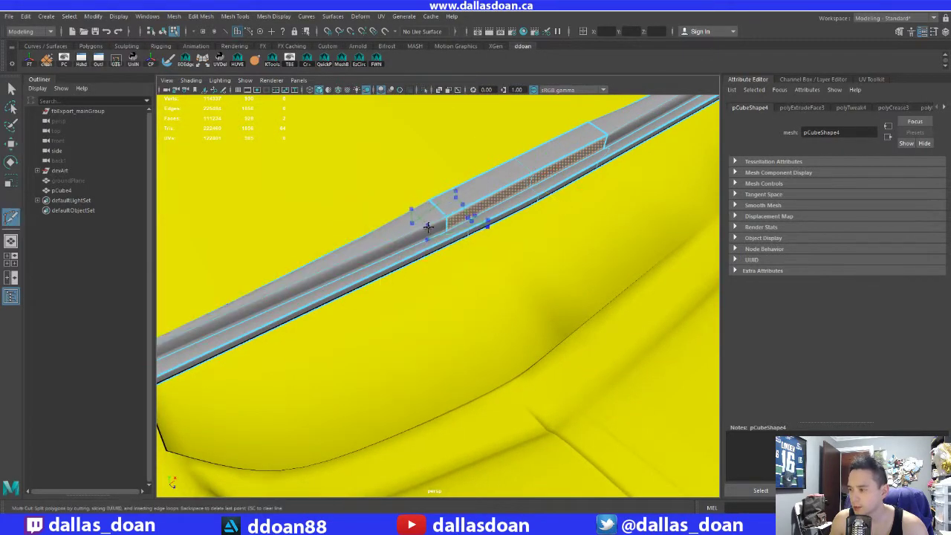
{"action": "key", "text": "1"}
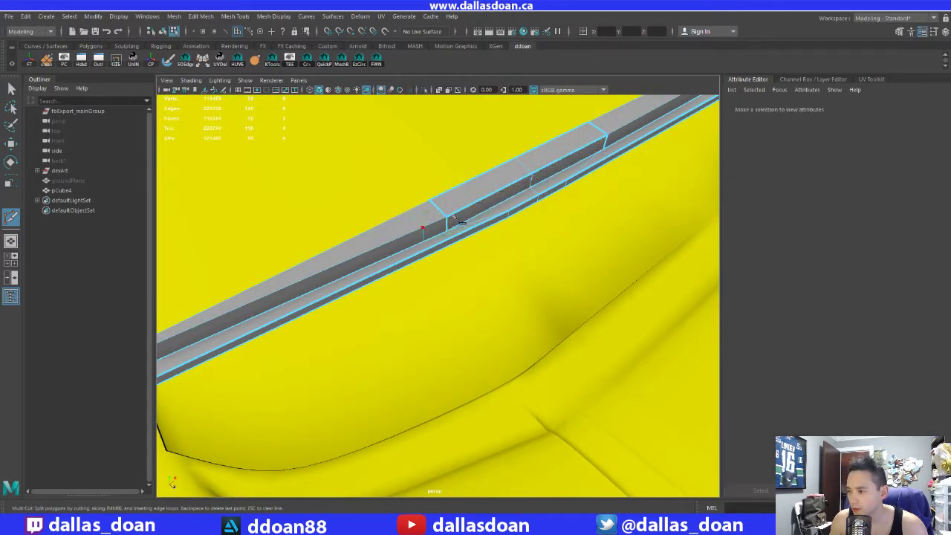
{"action": "left_click_drag", "start_coordinate": [421, 226], "coordinate": [525, 210], "text": "alt"}
{"action": "right_click", "coordinate": [518, 236]}
{"action": "scroll", "coordinate": [471, 239], "scroll_direction": "down", "scroll_amount": 3}
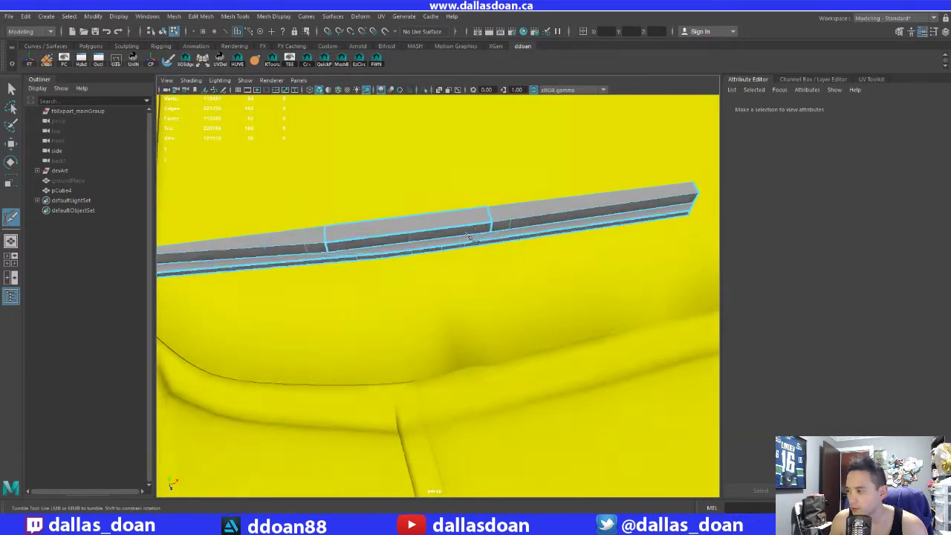
{"action": "scroll", "coordinate": [468, 240], "scroll_direction": "up", "scroll_amount": 3}
{"action": "middle_click_drag", "start_coordinate": [465, 240], "coordinate": [523, 241], "text": "alt"}
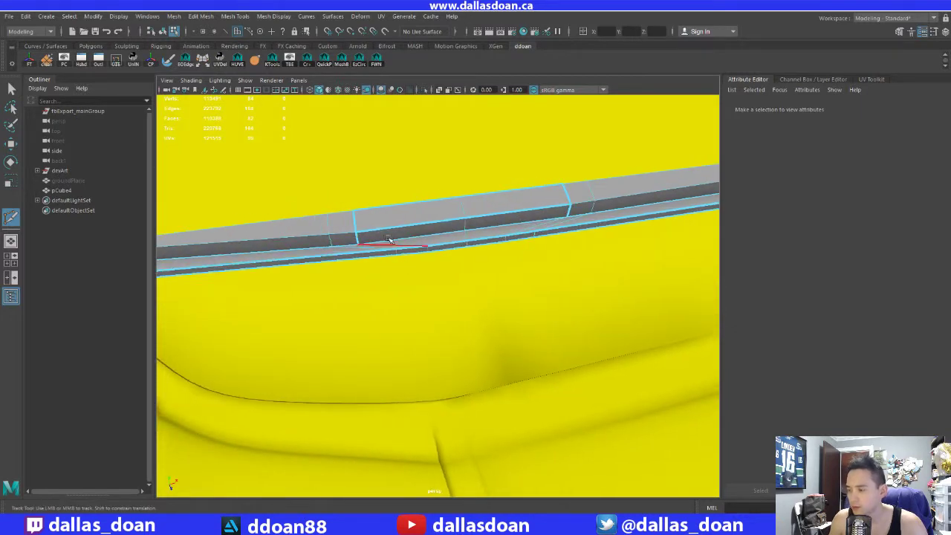
{"action": "key", "text": "w"}
{"action": "key", "text": "3"}
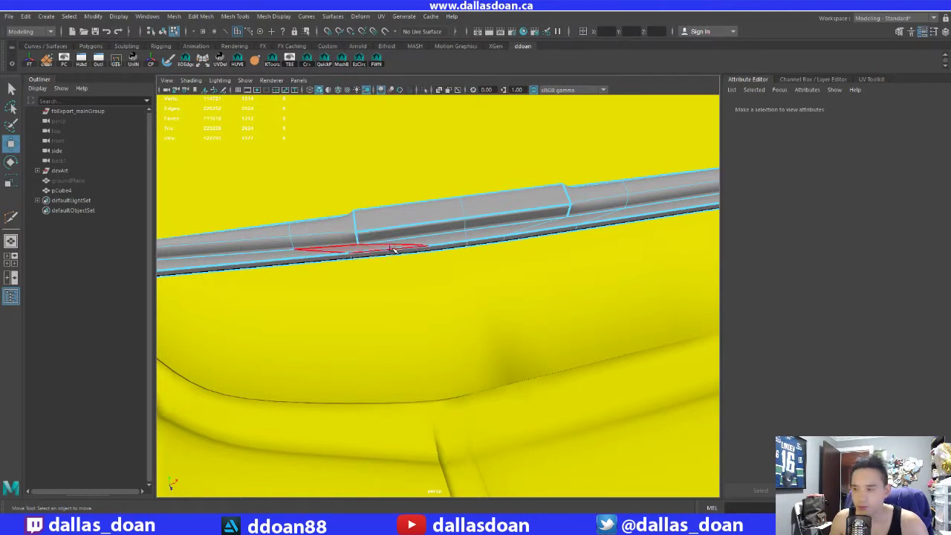
Step: Move the upright's side edges on the new loops at both ends of the middle section inward and preview the smoothing
{"action": "left_click", "coordinate": [396, 252]}
{"action": "left_click_drag", "start_coordinate": [401, 226], "coordinate": [391, 260], "text": "alt"}
{"action": "right_click_drag", "start_coordinate": [391, 257], "coordinate": [391, 225]}
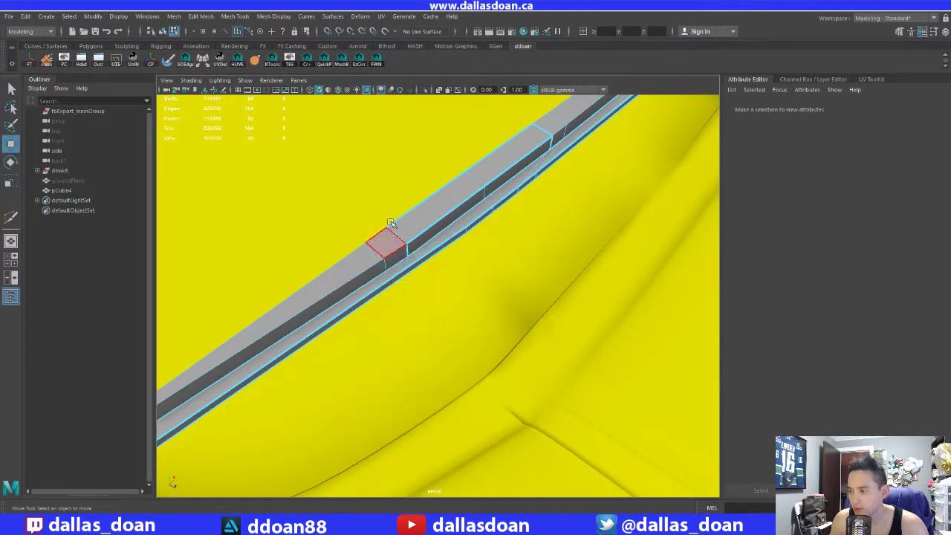
{"action": "left_click", "coordinate": [397, 269]}
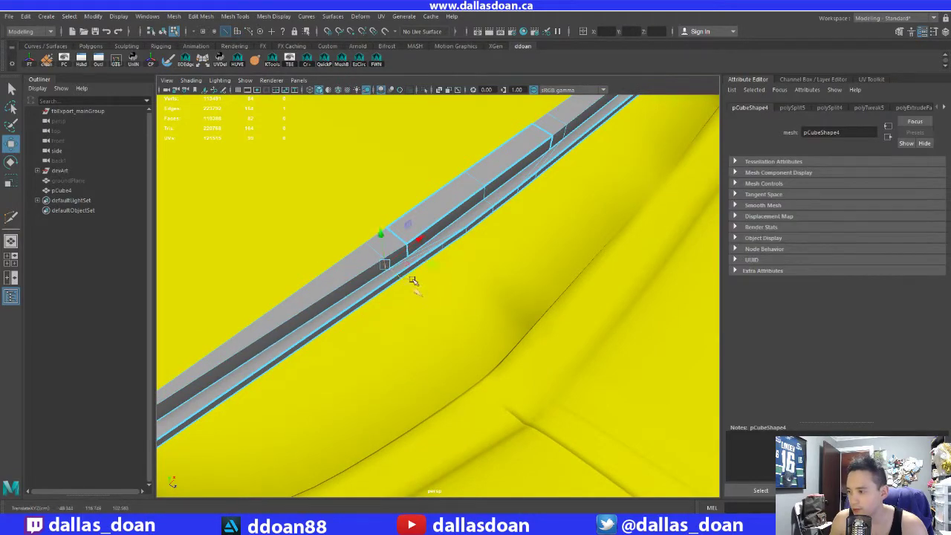
{"action": "key", "text": "f"}
{"action": "left_click_drag", "start_coordinate": [472, 239], "coordinate": [456, 257], "text": "alt"}
{"action": "right_click_drag", "start_coordinate": [456, 257], "coordinate": [500, 229], "text": "alt"}
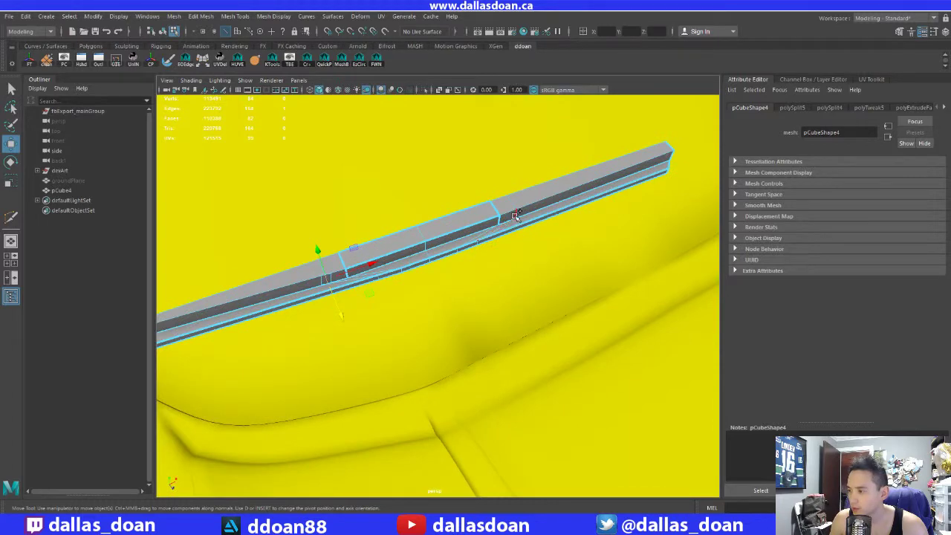
{"action": "left_click_drag", "start_coordinate": [445, 279], "coordinate": [382, 290]}
{"action": "key", "text": "3"}
Step: Crease the edges of the new loops beside both ends of the raised middle section
{"action": "right_click_drag", "start_coordinate": [390, 240], "coordinate": [391, 215]}
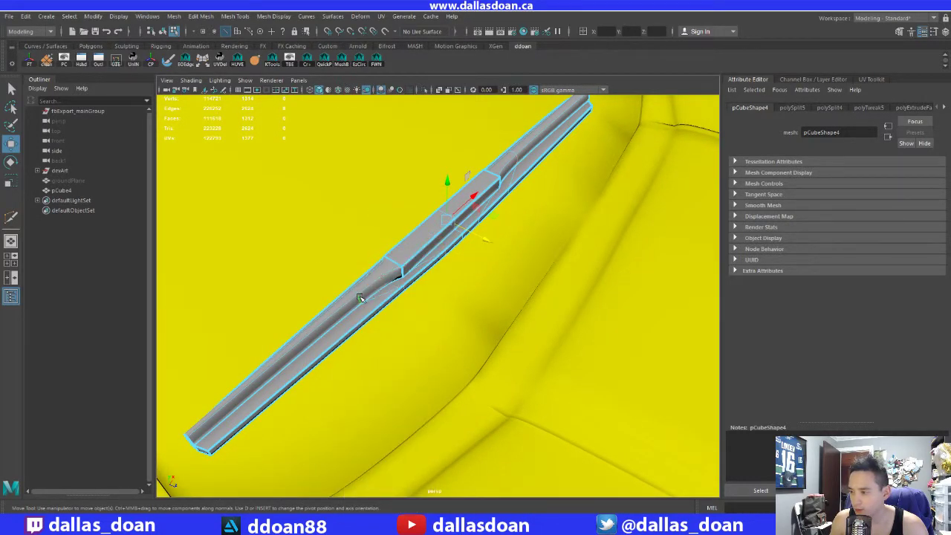
{"action": "left_click_drag", "start_coordinate": [450, 258], "coordinate": [499, 175], "text": "alt"}
{"action": "right_click_drag", "start_coordinate": [516, 180], "coordinate": [520, 229], "text": "shift"}
{"action": "left_click_drag", "start_coordinate": [458, 230], "coordinate": [308, 279], "text": "alt"}
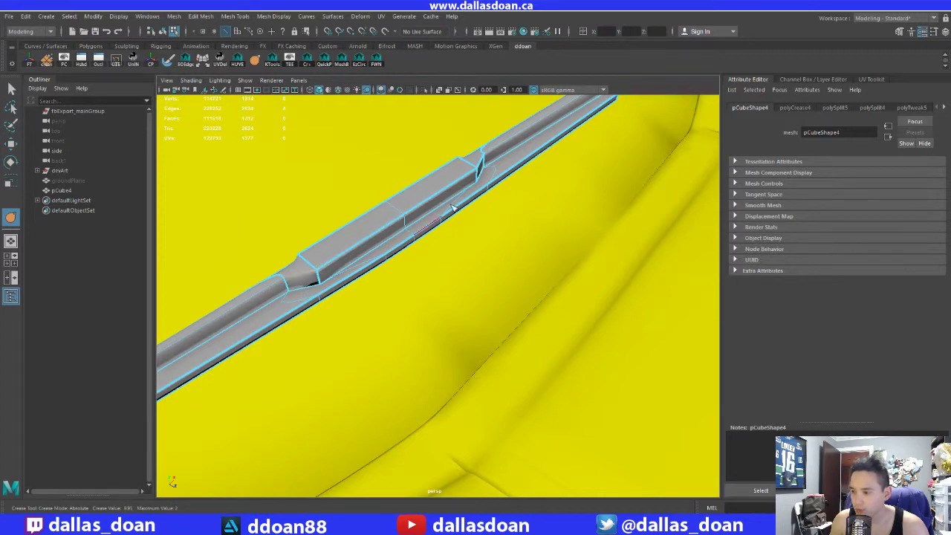
Step: Leave edge editing, select the whole wiper bar as an object and delete its construction history
{"action": "left_click_drag", "start_coordinate": [482, 163], "coordinate": [446, 238], "text": "alt"}
{"action": "key", "text": "w"}
{"action": "right_click_drag", "start_coordinate": [410, 224], "coordinate": [398, 275]}
{"action": "left_click_drag", "start_coordinate": [399, 278], "coordinate": [450, 304], "text": "alt"}
{"action": "left_click", "coordinate": [527, 198]}
{"action": "left_click_drag", "start_coordinate": [527, 197], "coordinate": [467, 223], "text": "alt"}
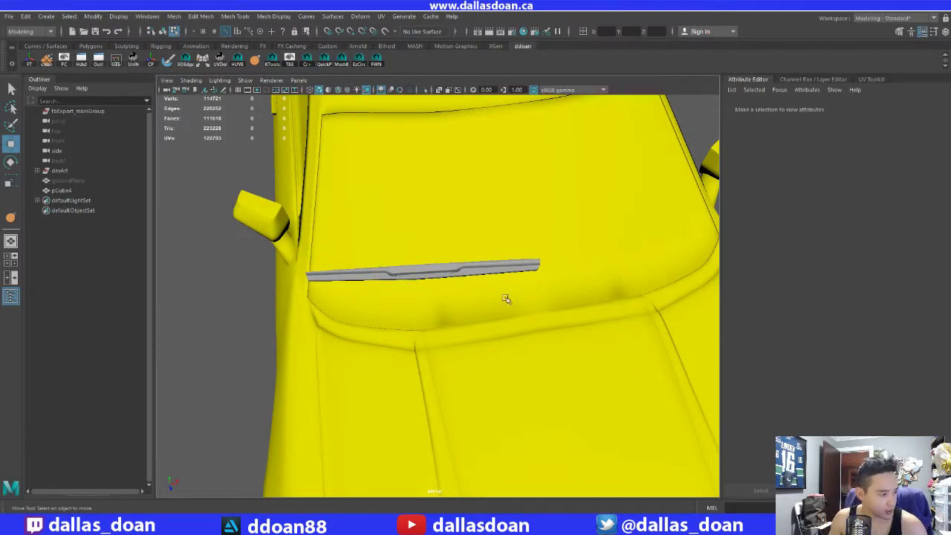
{"action": "left_click", "coordinate": [428, 281]}
{"action": "scroll", "coordinate": [458, 320], "scroll_direction": "down", "scroll_amount": 5}
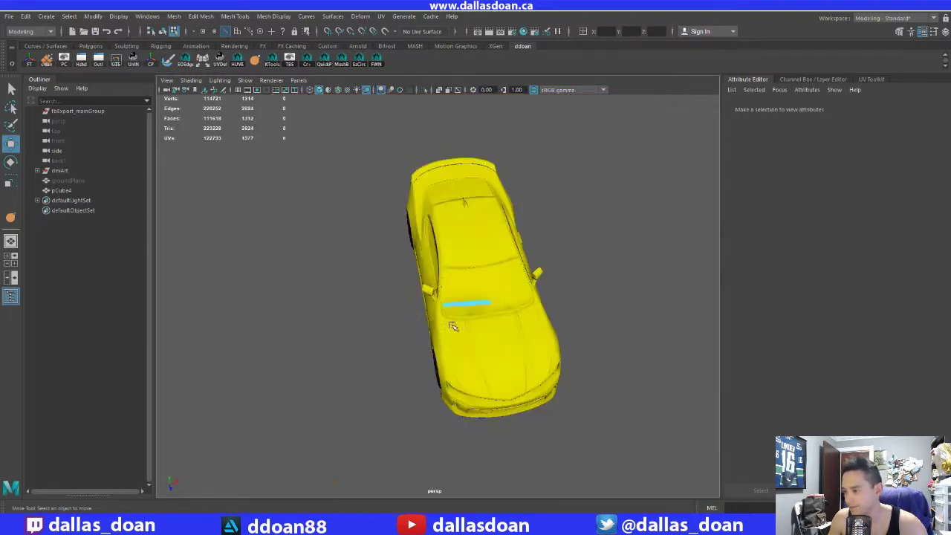
{"action": "key", "text": "F8"}
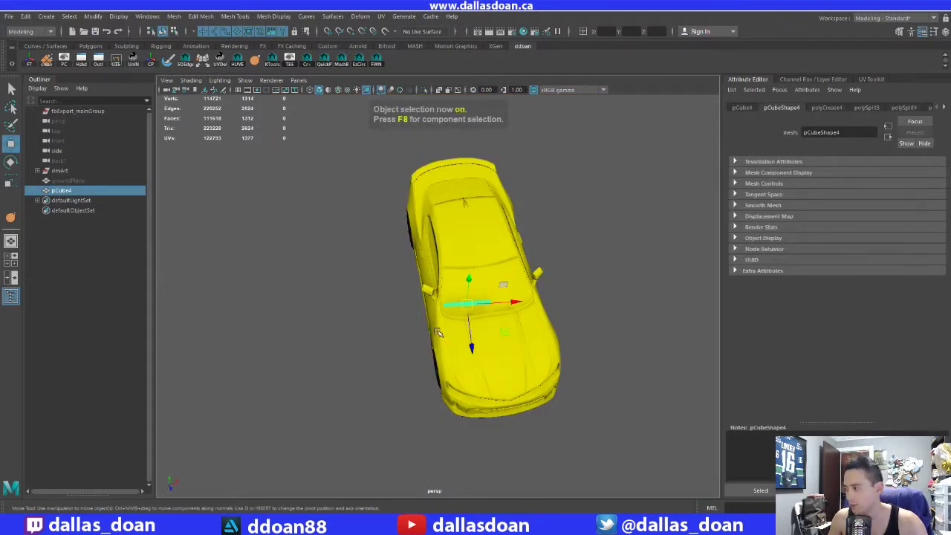
{"action": "key", "text": "f"}
{"action": "key", "text": "ctrl+a"}
{"action": "scroll", "coordinate": [438, 338], "scroll_direction": "up", "scroll_amount": 3}
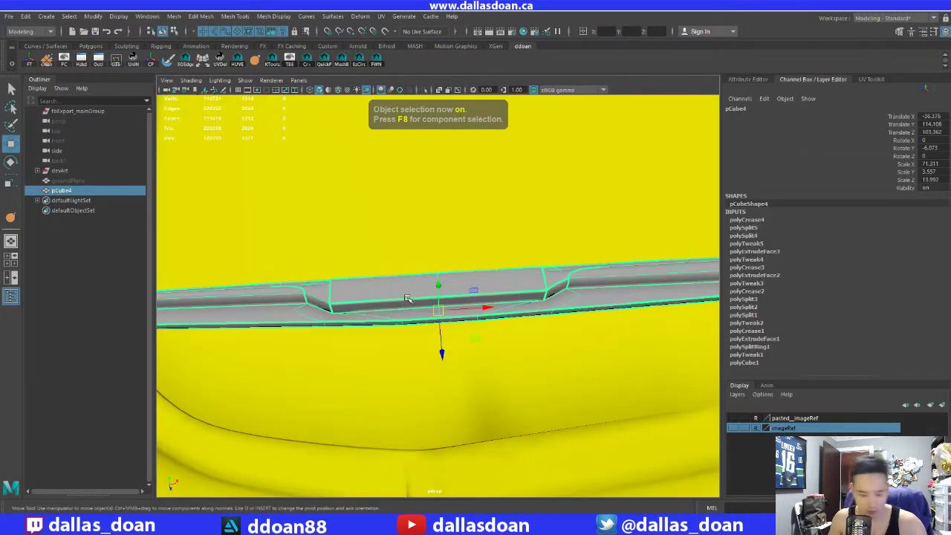
{"action": "key", "text": "alt+shift+d"}
Step: Turn off smoothing and move the short edge in the middle of the underside strip sideways toward one end of the raised section
{"action": "scroll", "coordinate": [405, 300], "scroll_direction": "down", "scroll_amount": 3}
{"action": "left_click_drag", "start_coordinate": [404, 301], "coordinate": [458, 337], "text": "alt"}
{"action": "scroll", "coordinate": [456, 344], "scroll_direction": "up", "scroll_amount": 3}
{"action": "key", "text": "1"}
{"action": "right_click_drag", "start_coordinate": [511, 298], "coordinate": [480, 250]}
{"action": "left_click_drag", "start_coordinate": [480, 250], "coordinate": [477, 302], "text": "alt"}
{"action": "scroll", "coordinate": [477, 300], "scroll_direction": "up", "scroll_amount": 2}
{"action": "mouse_move", "coordinate": [516, 240]}
{"action": "right_mouse_down"}
{"action": "mouse_move", "coordinate": [517, 251]}
{"action": "mouse_move", "coordinate": [513, 229]}
{"action": "right_mouse_up"}
{"action": "left_click", "coordinate": [486, 311]}
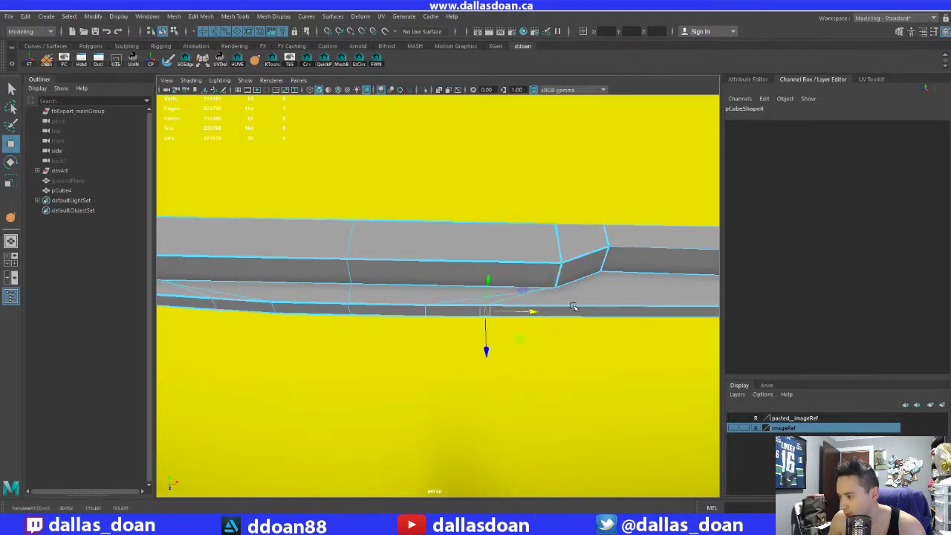
{"action": "right_click_drag", "start_coordinate": [540, 292], "coordinate": [500, 292], "text": "ctrl+shift"}
{"action": "left_click_drag", "start_coordinate": [529, 307], "coordinate": [626, 308]}
{"action": "middle_click_drag", "start_coordinate": [473, 312], "coordinate": [517, 314], "text": "alt"}
{"action": "scroll", "coordinate": [505, 314], "scroll_direction": "down", "scroll_amount": 2}
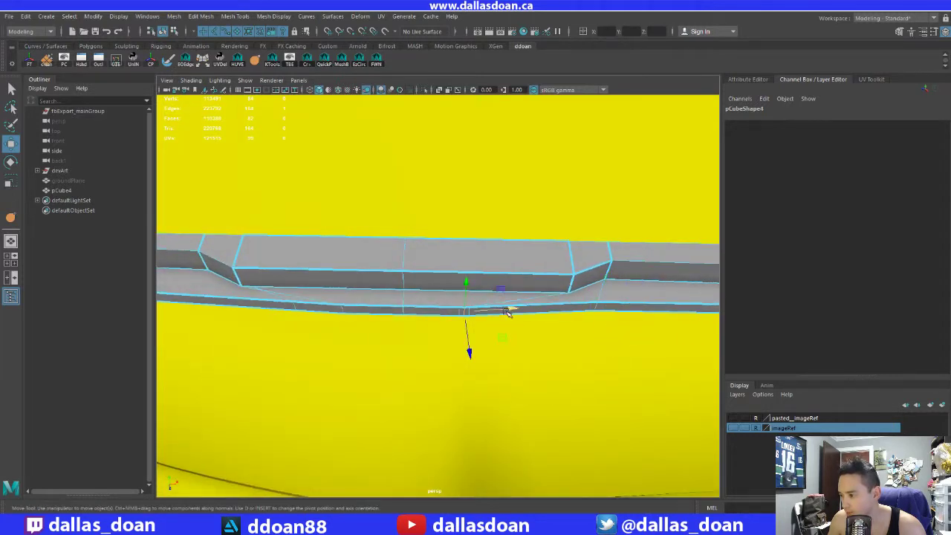
Step: Move the remaining short edges in the middle of the underside strip toward the raised section's opposite end and preview the bar smoothed
{"action": "left_click_drag", "start_coordinate": [505, 312], "coordinate": [366, 313]}
{"action": "left_click", "coordinate": [419, 312]}
{"action": "left_click_drag", "start_coordinate": [323, 354], "coordinate": [327, 330]}
{"action": "left_click", "coordinate": [467, 320]}
{"action": "left_click_drag", "start_coordinate": [513, 314], "coordinate": [416, 318]}
{"action": "left_click_drag", "start_coordinate": [361, 339], "coordinate": [441, 299], "text": "alt"}
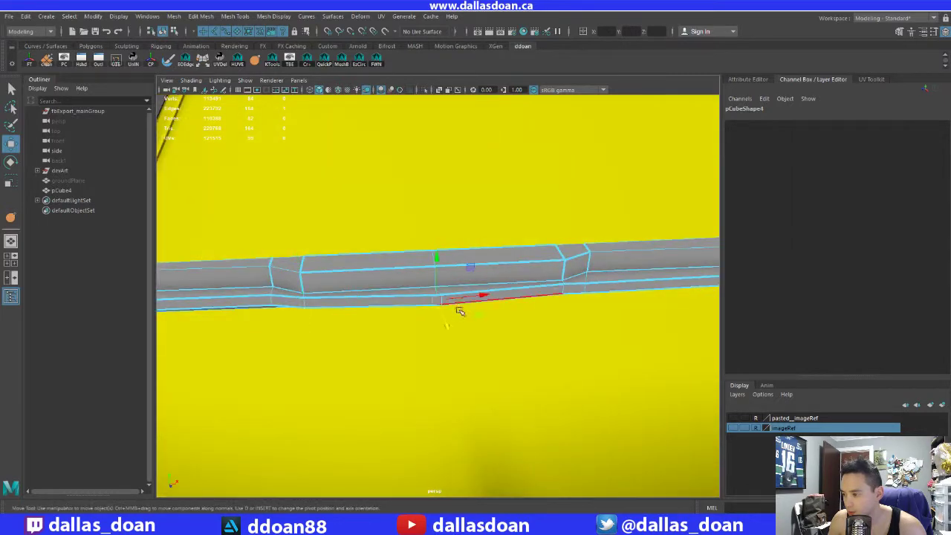
{"action": "left_click_drag", "start_coordinate": [367, 314], "coordinate": [533, 322], "text": "alt"}
{"action": "key", "text": "3"}
{"action": "right_click_drag", "start_coordinate": [524, 271], "coordinate": [572, 225]}
Step: Crease the end edges of the underside strip at one end of the bar
{"action": "right_click_drag", "start_coordinate": [542, 312], "coordinate": [357, 312], "text": "alt"}
{"action": "left_click_drag", "start_coordinate": [357, 311], "coordinate": [212, 299], "text": "alt"}
{"action": "left_click", "coordinate": [213, 300]}
{"action": "left_click_drag", "start_coordinate": [334, 305], "coordinate": [326, 281], "text": "alt"}
{"action": "left_click", "coordinate": [307, 280]}
{"action": "right_click_drag", "start_coordinate": [307, 280], "coordinate": [359, 280], "text": "alt"}
{"action": "key", "text": "1"}
{"action": "left_click_drag", "start_coordinate": [358, 281], "coordinate": [335, 260], "text": "alt"}
{"action": "right_click_drag", "start_coordinate": [334, 206], "coordinate": [331, 195]}
{"action": "left_click", "coordinate": [325, 195]}
{"action": "left_click_drag", "start_coordinate": [315, 192], "coordinate": [372, 245], "text": "alt"}
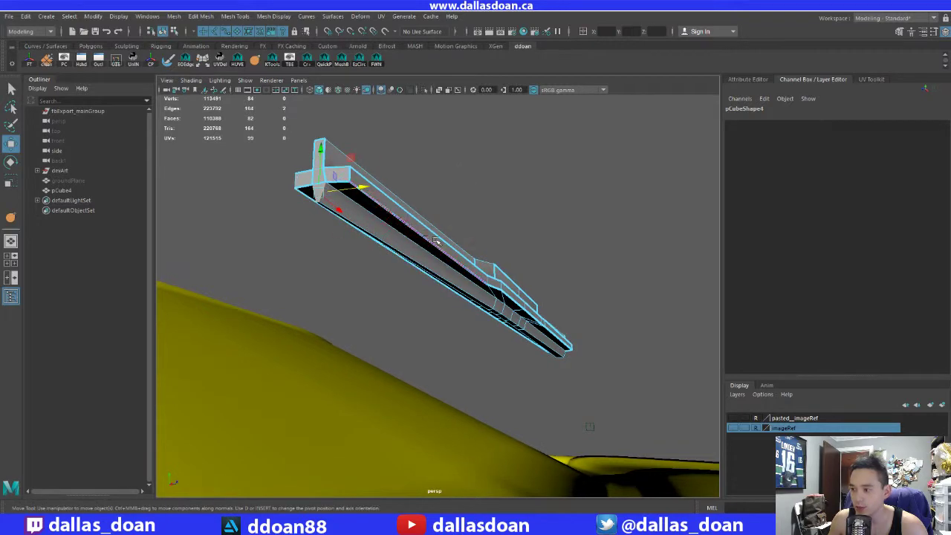
{"action": "right_click_drag", "start_coordinate": [461, 176], "coordinate": [455, 223], "text": "shift"}
{"action": "middle_click_drag", "start_coordinate": [448, 218], "coordinate": [470, 220]}
Step: Crease the underside strip's end edges at the opposite end of the bar and preview the result smoothed
{"action": "left_click_drag", "start_coordinate": [470, 220], "coordinate": [482, 262], "text": "alt"}
{"action": "right_click_drag", "start_coordinate": [482, 261], "coordinate": [488, 259], "text": "alt"}
{"action": "left_click_drag", "start_coordinate": [574, 161], "coordinate": [438, 205], "text": "alt"}
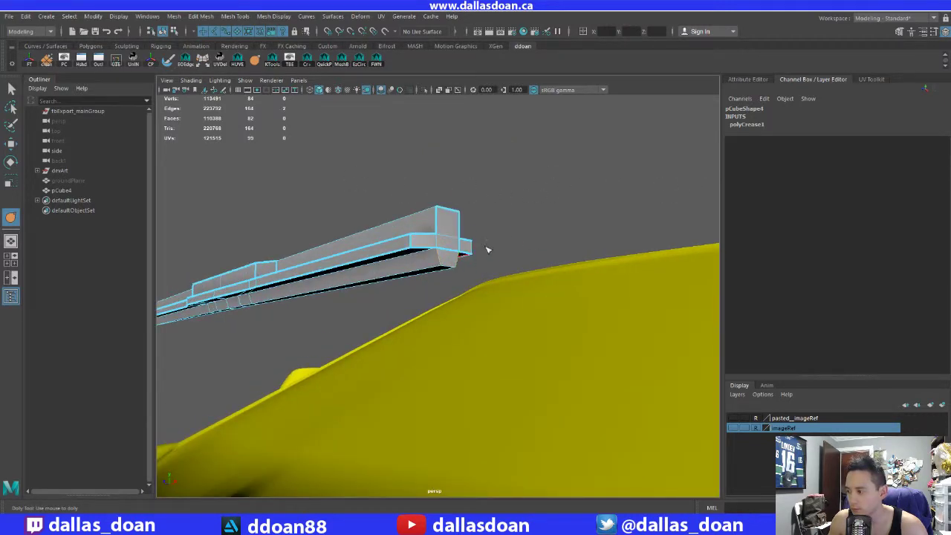
{"action": "left_click_drag", "start_coordinate": [580, 219], "coordinate": [489, 237], "text": "alt"}
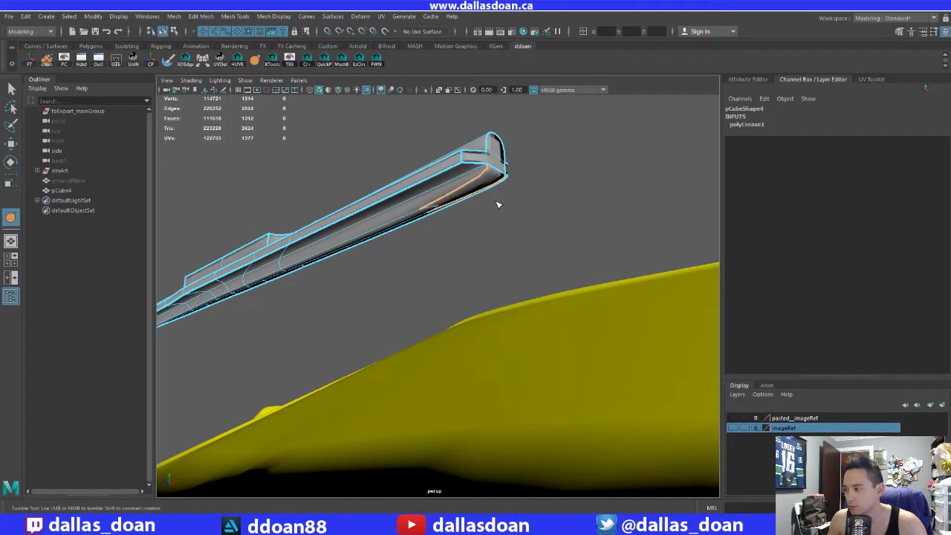
{"action": "key", "text": "3"}
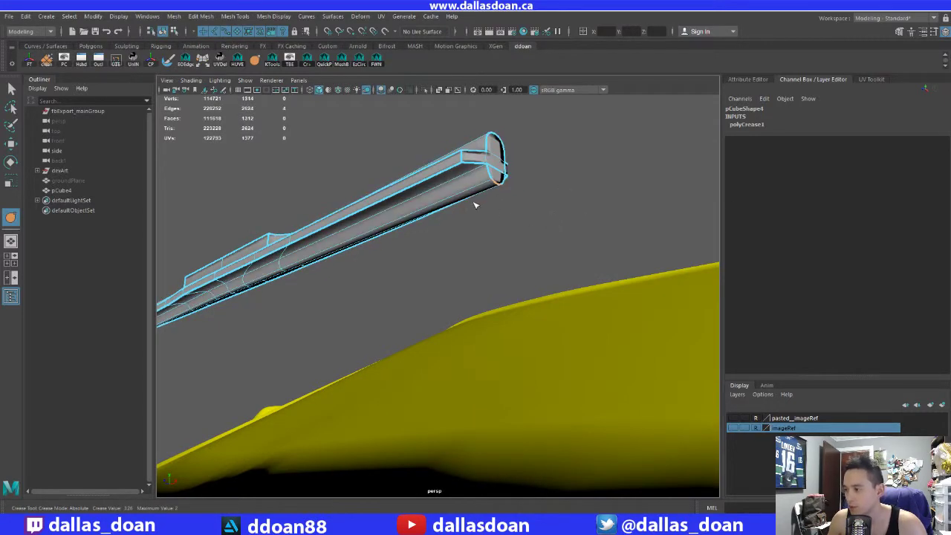
{"action": "left_click", "coordinate": [470, 197]}
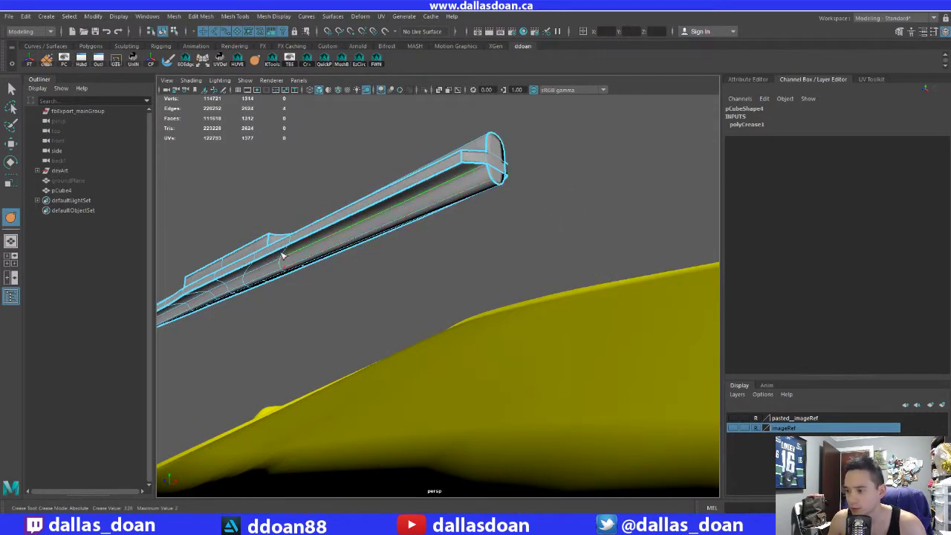
Step: Crease the long edge loops running along both sides of the underside strip
{"action": "left_click_drag", "start_coordinate": [628, 238], "coordinate": [278, 261], "text": "alt"}
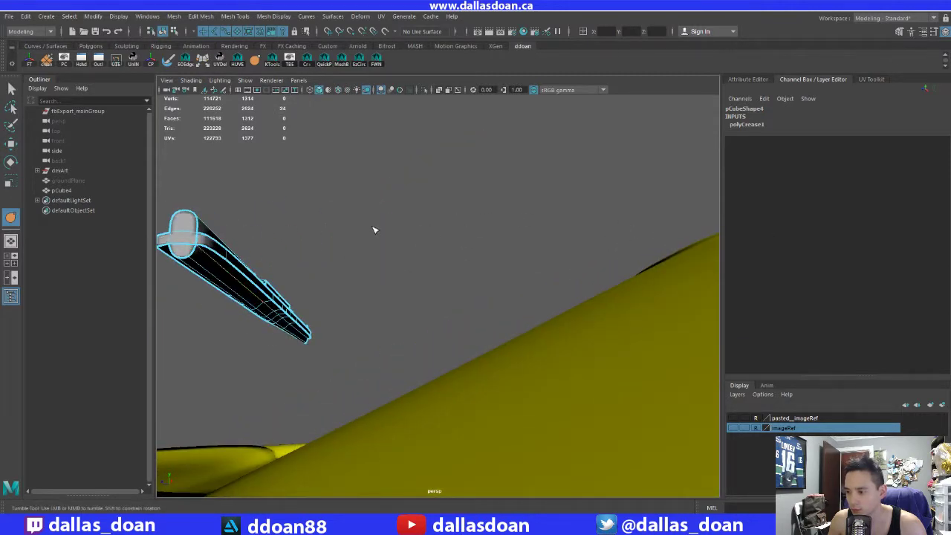
{"action": "left_click_drag", "start_coordinate": [329, 228], "coordinate": [303, 213], "text": "alt"}
{"action": "double_click", "coordinate": [345, 182], "text": "shift"}
{"action": "left_click_drag", "start_coordinate": [368, 211], "coordinate": [277, 280], "text": "alt"}
{"action": "double_click", "coordinate": [263, 257], "text": "shift"}
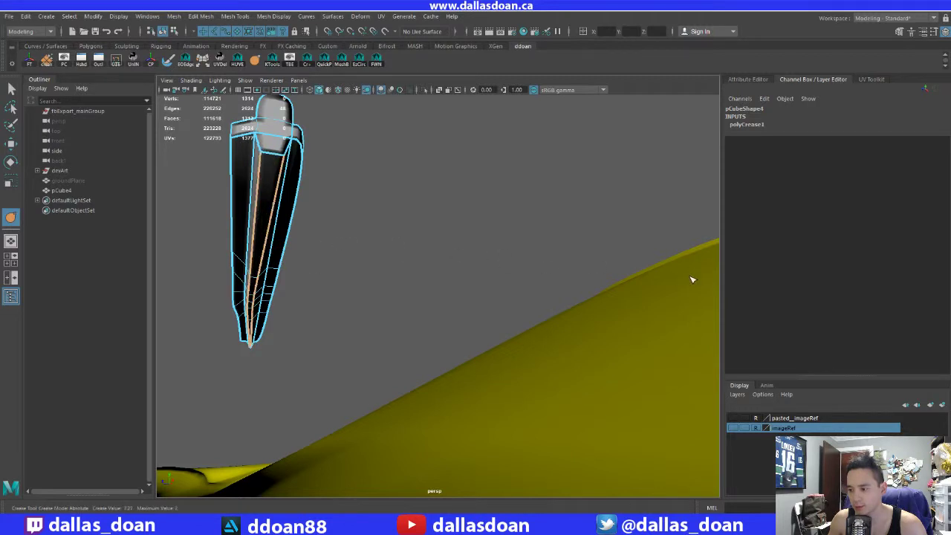
{"action": "left_click_drag", "start_coordinate": [327, 253], "coordinate": [261, 249], "text": "alt"}
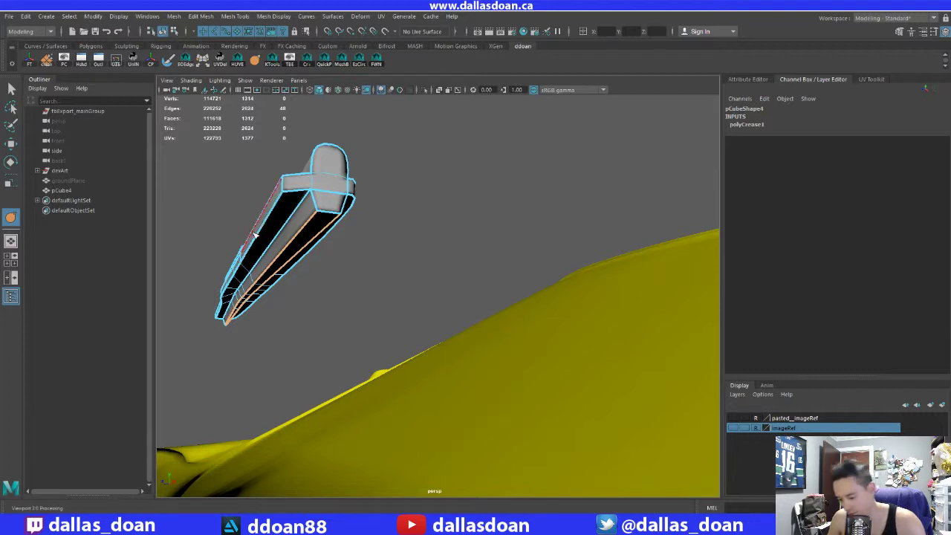
Step: Return the bar to object mode and delete its construction history
{"action": "key", "text": "F8"}
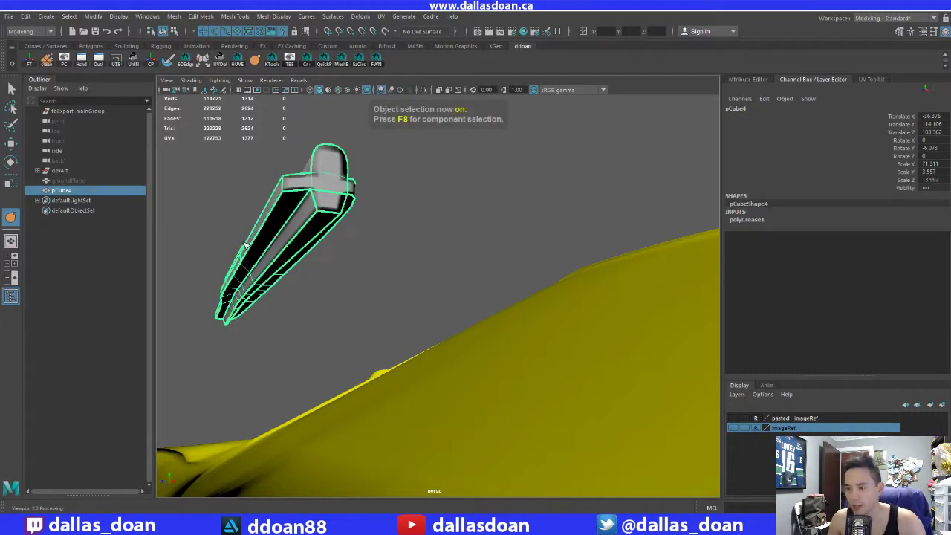
{"action": "key", "text": "w"}
{"action": "key", "text": "f"}
{"action": "scroll", "coordinate": [263, 259], "scroll_direction": "down", "scroll_amount": 4}
{"action": "left_click_drag", "start_coordinate": [263, 259], "coordinate": [289, 277], "text": "alt"}
{"action": "key", "text": "alt+shift+d"}
Step: Lower the wiper onto the base of the windshield, to a Translate Y of about 95.6
{"action": "scroll", "coordinate": [272, 260], "scroll_direction": "up", "scroll_amount": 2}
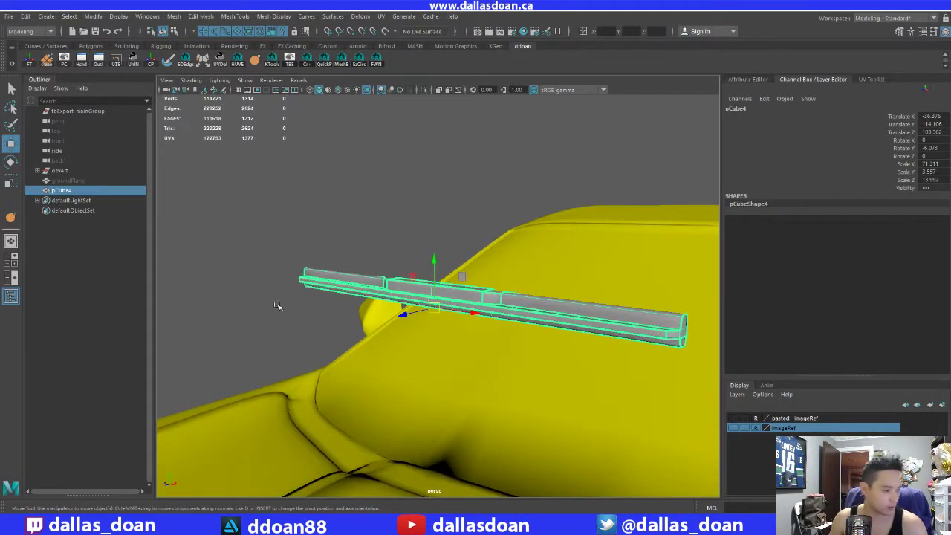
{"action": "left_click_drag", "start_coordinate": [324, 304], "coordinate": [407, 331], "text": "alt"}
{"action": "left_click_drag", "start_coordinate": [297, 294], "coordinate": [404, 300], "text": "alt"}
{"action": "left_click", "coordinate": [420, 304]}
{"action": "scroll", "coordinate": [423, 305], "scroll_direction": "down", "scroll_amount": 1}
{"action": "middle_click_drag", "start_coordinate": [423, 305], "coordinate": [312, 296], "text": "alt"}
{"action": "left_click_drag", "start_coordinate": [312, 295], "coordinate": [390, 278], "text": "alt"}
{"action": "left_click", "coordinate": [381, 297]}
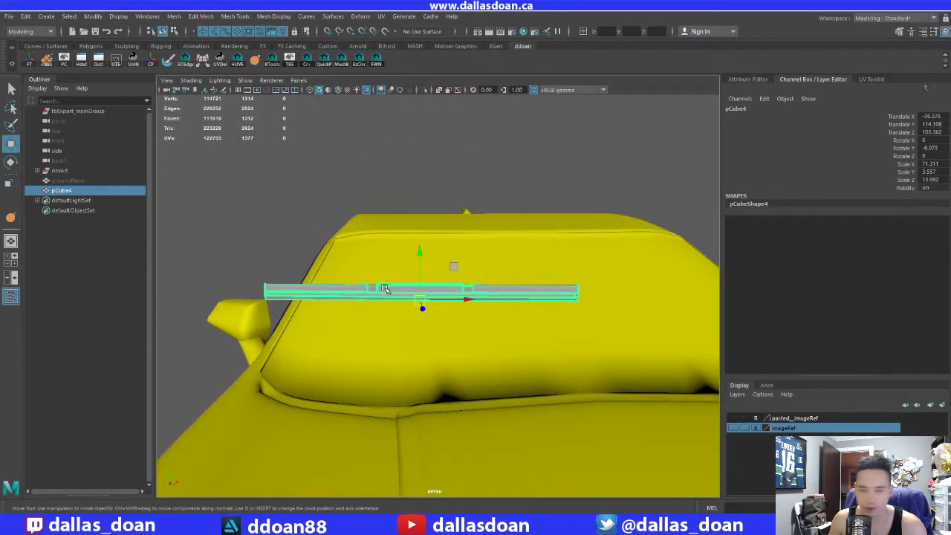
{"action": "left_click_drag", "start_coordinate": [383, 289], "coordinate": [406, 360], "text": "alt"}
{"action": "key", "text": "f"}
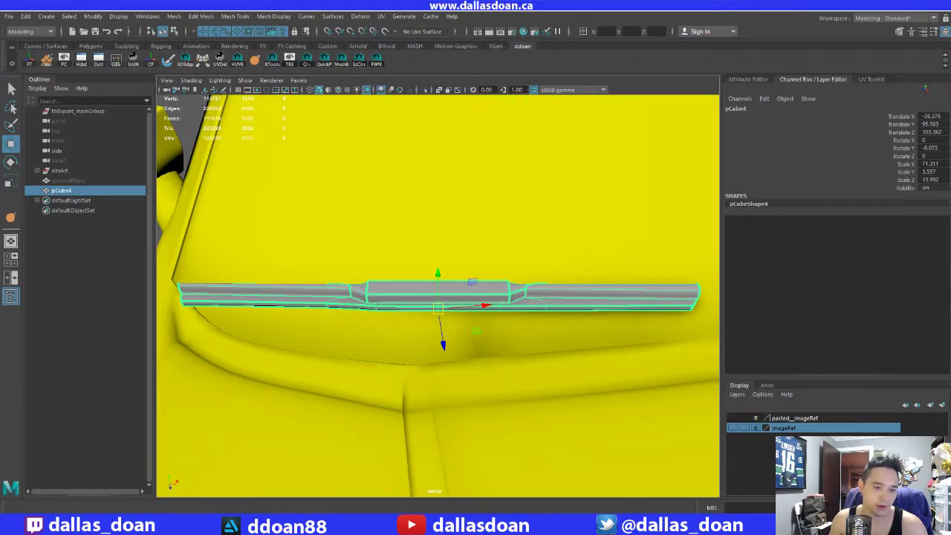
Step: Examine how both ends of the lowered wiper sit against the windshield base from above and from the front
{"action": "scroll", "coordinate": [379, 283], "scroll_direction": "down", "scroll_amount": 5}
{"action": "left_click_drag", "start_coordinate": [378, 284], "coordinate": [386, 317], "text": "alt"}
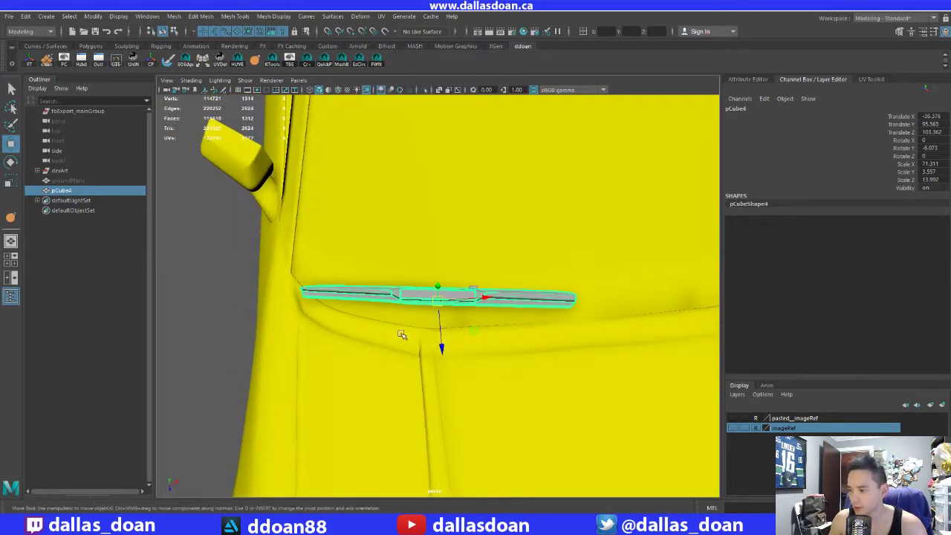
{"action": "scroll", "coordinate": [401, 334], "scroll_direction": "up", "scroll_amount": 4}
{"action": "middle_click_drag", "start_coordinate": [388, 320], "coordinate": [427, 322], "text": "alt"}
{"action": "right_click_drag", "start_coordinate": [297, 288], "coordinate": [228, 248]}
{"action": "left_click_drag", "start_coordinate": [227, 248], "coordinate": [268, 346]}
{"action": "middle_click_drag", "start_coordinate": [563, 304], "coordinate": [491, 302], "text": "alt"}
{"action": "left_click_drag", "start_coordinate": [623, 349], "coordinate": [619, 352]}
{"action": "left_click_drag", "start_coordinate": [560, 338], "coordinate": [485, 316], "text": "alt"}
{"action": "right_click_drag", "start_coordinate": [485, 316], "coordinate": [460, 300]}
{"action": "left_click_drag", "start_coordinate": [501, 319], "coordinate": [438, 297], "text": "alt"}
{"action": "right_click_drag", "start_coordinate": [468, 314], "coordinate": [520, 312], "text": "alt"}
{"action": "left_click_drag", "start_coordinate": [520, 312], "coordinate": [480, 289], "text": "alt"}
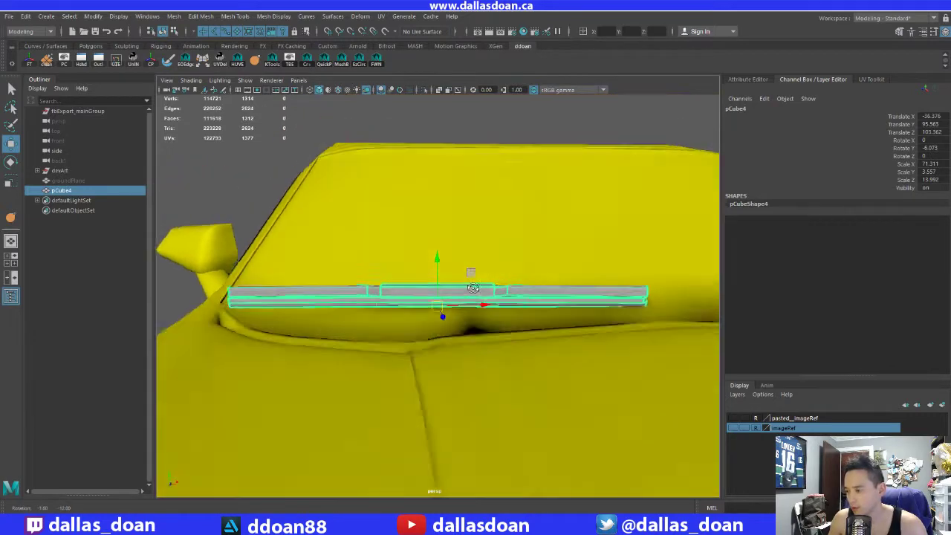
Step: Rotate the wiper to about X 25.2, Y -7.5, Z 3.0 to match the windshield's slope and nudge it against the glass
{"action": "middle_click_drag", "start_coordinate": [479, 289], "coordinate": [516, 285], "text": "alt"}
{"action": "left_click_drag", "start_coordinate": [416, 284], "coordinate": [477, 271], "text": "alt"}
{"action": "key", "text": "e"}
{"action": "left_click_drag", "start_coordinate": [478, 271], "coordinate": [399, 259], "text": "alt"}
{"action": "key", "text": "w"}
{"action": "key", "text": "w"}
{"action": "left_click_drag", "start_coordinate": [459, 246], "coordinate": [418, 282]}
{"action": "middle_click_drag", "start_coordinate": [418, 282], "coordinate": [389, 297], "text": "alt"}
{"action": "mouse_move", "coordinate": [389, 297]}
{"action": "left_mouse_down", "text": "alt"}
{"action": "mouse_move", "coordinate": [390, 272]}
{"action": "mouse_move", "coordinate": [408, 290]}
{"action": "mouse_move", "coordinate": [418, 271]}
{"action": "mouse_move", "coordinate": [394, 279]}
{"action": "left_mouse_up", "text": "alt"}
{"action": "key", "text": "e"}
{"action": "key", "text": "w"}
{"action": "left_click_drag", "start_coordinate": [389, 272], "coordinate": [387, 289], "text": "alt"}
{"action": "mouse_move", "coordinate": [395, 328]}
{"action": "left_mouse_down", "text": "alt"}
{"action": "mouse_move", "coordinate": [418, 325]}
{"action": "mouse_move", "coordinate": [429, 301]}
{"action": "mouse_move", "coordinate": [467, 316]}
{"action": "mouse_move", "coordinate": [445, 333]}
{"action": "mouse_move", "coordinate": [547, 295]}
{"action": "mouse_move", "coordinate": [459, 334]}
{"action": "mouse_move", "coordinate": [450, 306]}
{"action": "mouse_move", "coordinate": [450, 282]}
{"action": "mouse_move", "coordinate": [458, 282]}
{"action": "mouse_move", "coordinate": [381, 317]}
{"action": "left_mouse_up", "text": "alt"}
Step: Lower the top end edges of the wiper's upright at the outer end, near the windshield corner
{"action": "scroll", "coordinate": [448, 295], "scroll_direction": "up", "scroll_amount": 5}
{"action": "right_click_drag", "start_coordinate": [383, 319], "coordinate": [376, 214]}
{"action": "scroll", "coordinate": [364, 274], "scroll_direction": "up", "scroll_amount": 5}
{"action": "left_click_drag", "start_coordinate": [365, 274], "coordinate": [442, 309], "text": "alt"}
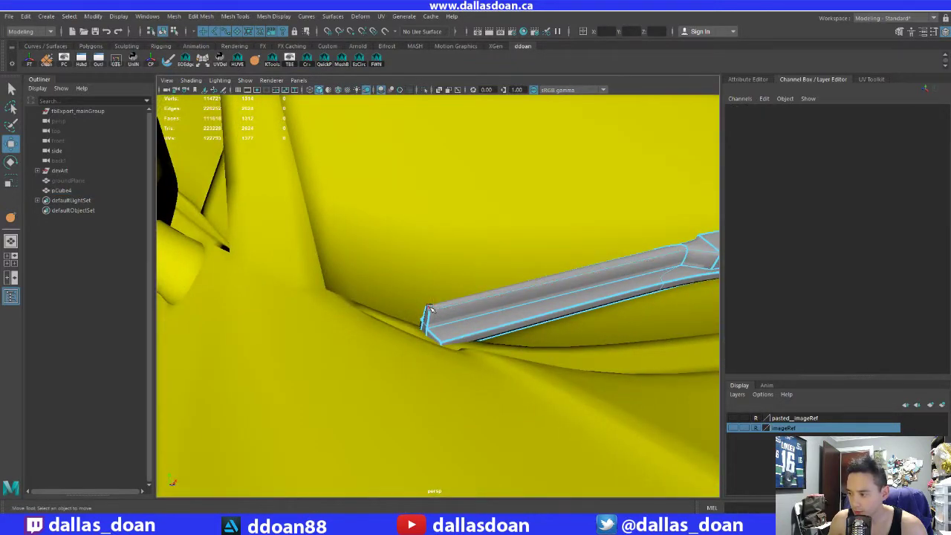
{"action": "left_click", "coordinate": [429, 308]}
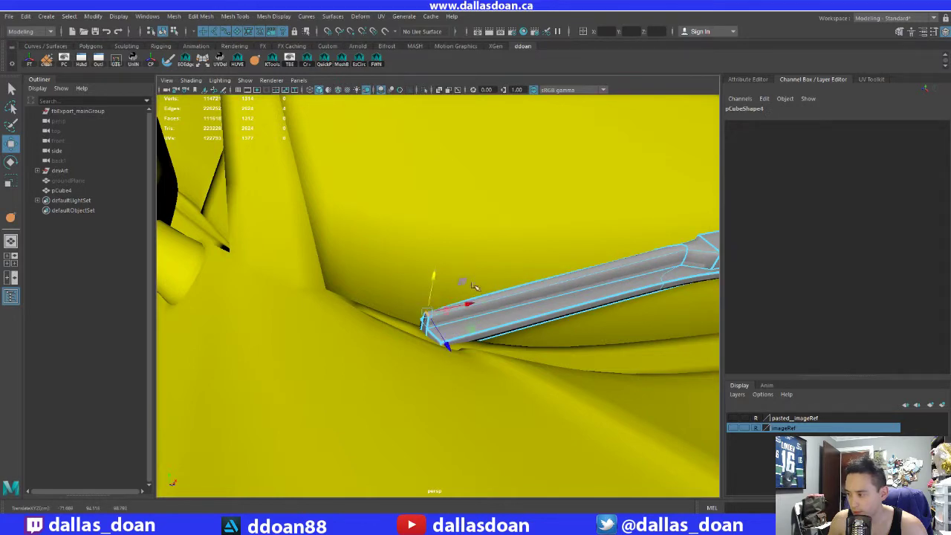
{"action": "left_click_drag", "start_coordinate": [498, 282], "coordinate": [461, 269], "text": "alt"}
{"action": "left_click_drag", "start_coordinate": [299, 275], "coordinate": [482, 256], "text": "alt"}
{"action": "right_click_drag", "start_coordinate": [487, 245], "coordinate": [478, 299]}
{"action": "left_click_drag", "start_coordinate": [500, 297], "coordinate": [477, 294], "text": "alt"}
{"action": "scroll", "coordinate": [477, 294], "scroll_direction": "down", "scroll_amount": 3}
Step: Examine the fitted wiper against the windshield and hood from several angles
{"action": "left_click", "coordinate": [228, 322]}
{"action": "left_click_drag", "start_coordinate": [228, 321], "coordinate": [347, 334], "text": "alt"}
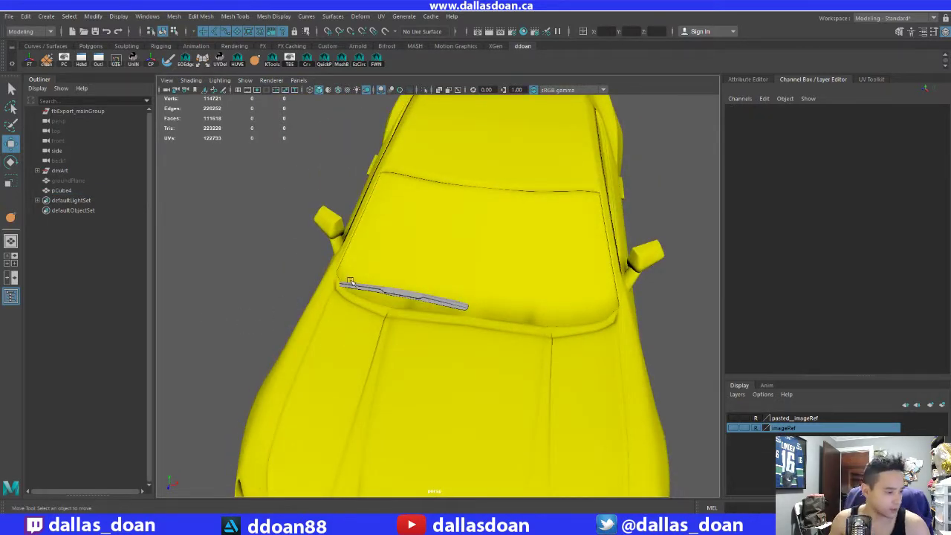
{"action": "left_click", "coordinate": [384, 289]}
{"action": "key", "text": "f"}
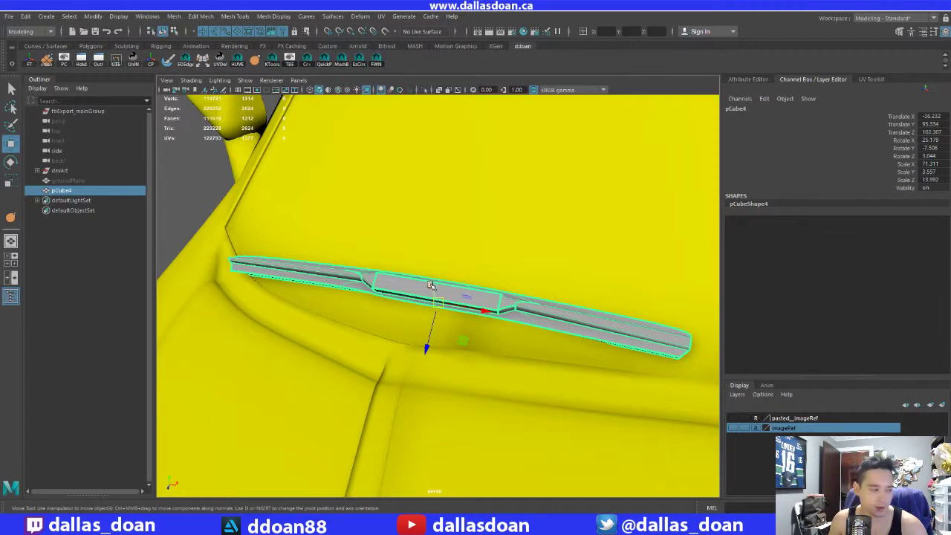
{"action": "mouse_move", "coordinate": [525, 270]}
{"action": "left_mouse_down", "text": "alt"}
{"action": "mouse_move", "coordinate": [528, 242]}
{"action": "mouse_move", "coordinate": [541, 263]}
{"action": "left_mouse_up", "text": "alt"}
{"action": "right_click_drag", "start_coordinate": [547, 295], "coordinate": [378, 257], "text": "alt"}
{"action": "left_click_drag", "start_coordinate": [378, 257], "coordinate": [292, 281], "text": "alt"}
{"action": "left_click", "coordinate": [292, 282]}
{"action": "left_click_drag", "start_coordinate": [423, 275], "coordinate": [445, 320], "text": "alt"}
{"action": "right_click_drag", "start_coordinate": [416, 304], "coordinate": [463, 302], "text": "alt"}
{"action": "left_click_drag", "start_coordinate": [439, 302], "coordinate": [450, 300], "text": "alt"}
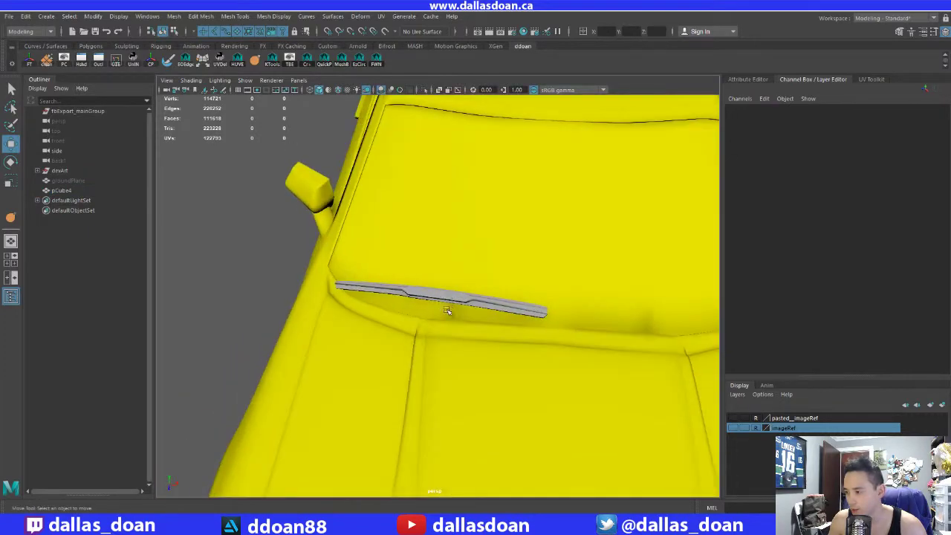
Step: Duplicate the wiper and place the copy on the other half of the windshield base, at about X 20.7, Y 98.1, Z 106.0
{"action": "left_click", "coordinate": [449, 298]}
{"action": "middle_click_drag", "start_coordinate": [578, 293], "coordinate": [496, 299], "text": "alt"}
{"action": "key", "text": "f"}
{"action": "right_click_drag", "start_coordinate": [530, 294], "coordinate": [439, 301], "text": "alt"}
{"action": "left_click_drag", "start_coordinate": [438, 301], "coordinate": [479, 286], "text": "alt"}
{"action": "right_click_drag", "start_coordinate": [479, 285], "coordinate": [452, 276], "text": "alt"}
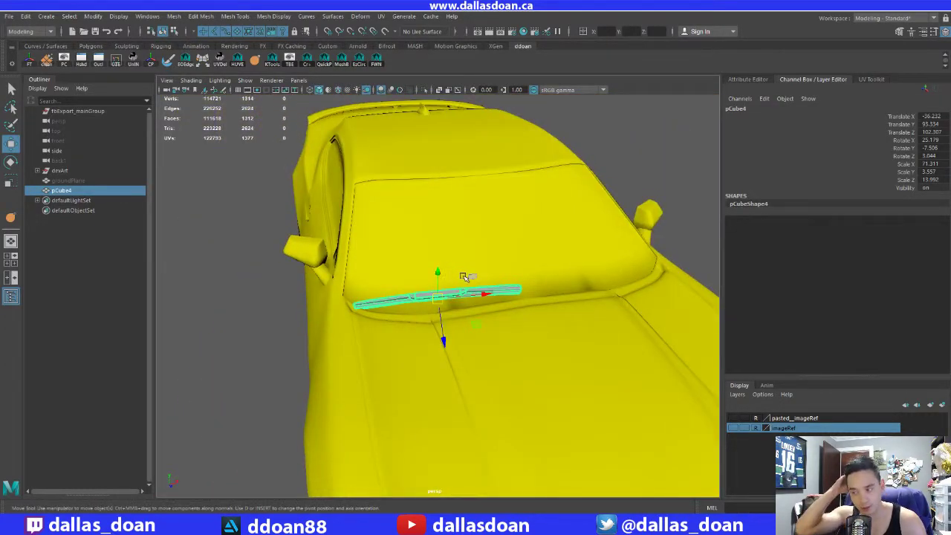
{"action": "left_click_drag", "start_coordinate": [463, 276], "coordinate": [550, 306], "text": "alt"}
{"action": "key", "text": "ctrl+d"}
{"action": "left_click_drag", "start_coordinate": [484, 303], "coordinate": [467, 306], "text": "alt"}
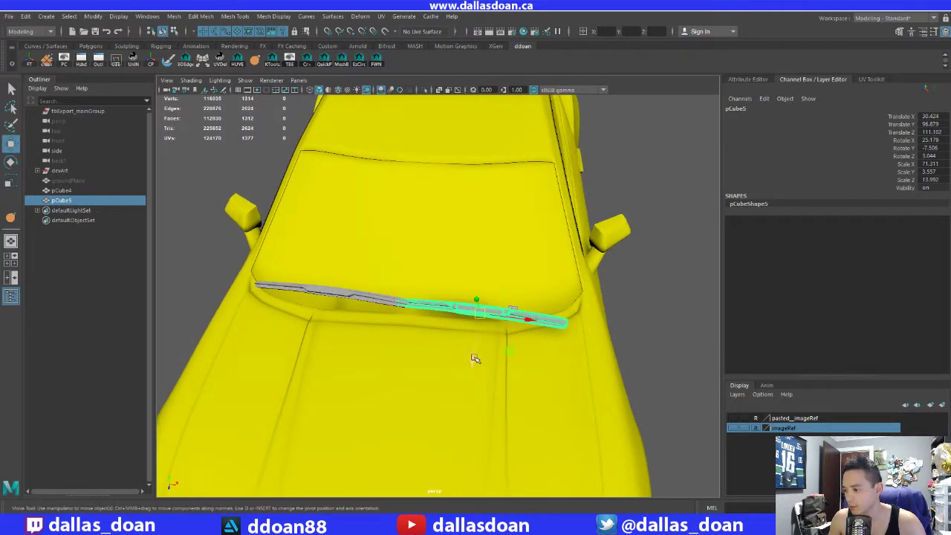
{"action": "left_click_drag", "start_coordinate": [475, 359], "coordinate": [482, 346]}
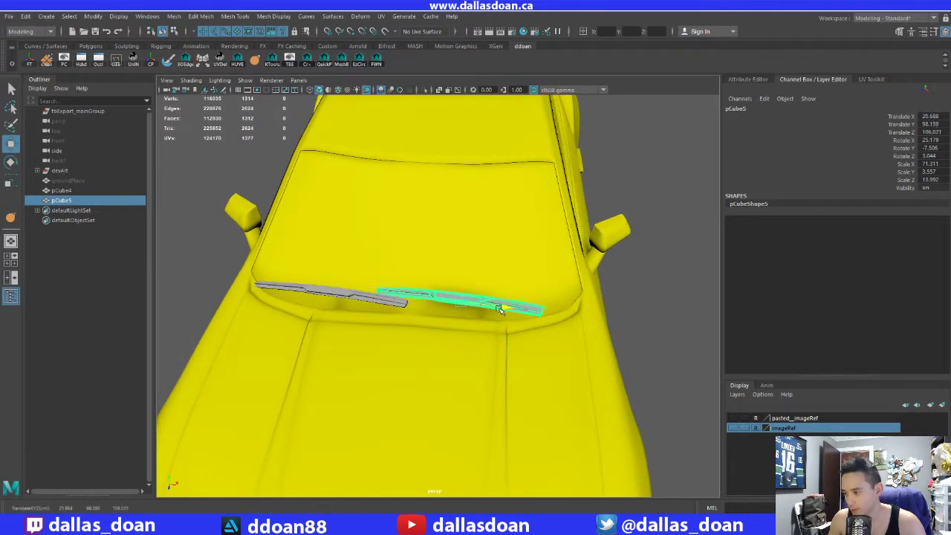
Step: Reposition the original wiper to about X -36.3, Y 92.9, Z 103.2 and rotate it to about X 25.5, Y -11.7, Z 1.0
{"action": "middle_click_drag", "start_coordinate": [512, 312], "coordinate": [479, 321], "text": "alt"}
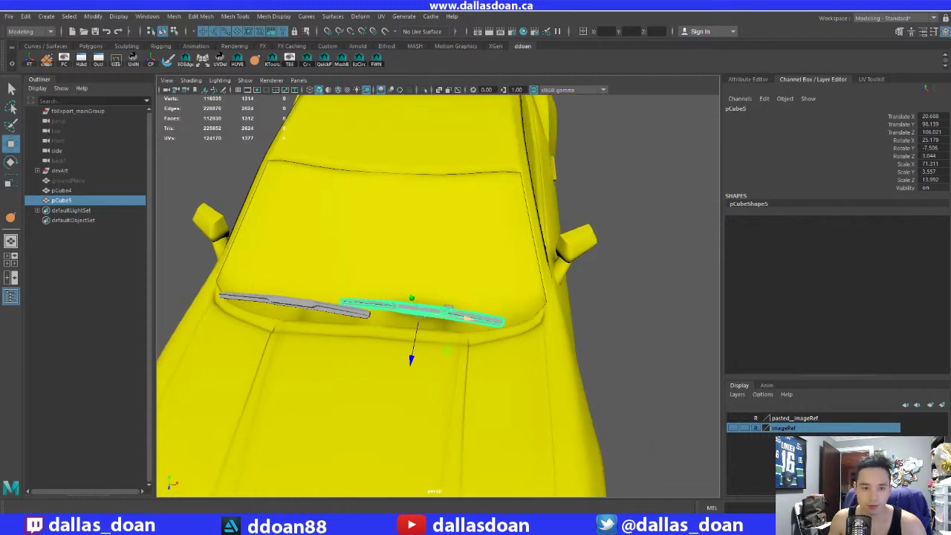
{"action": "scroll", "coordinate": [456, 280], "scroll_direction": "up", "scroll_amount": 3}
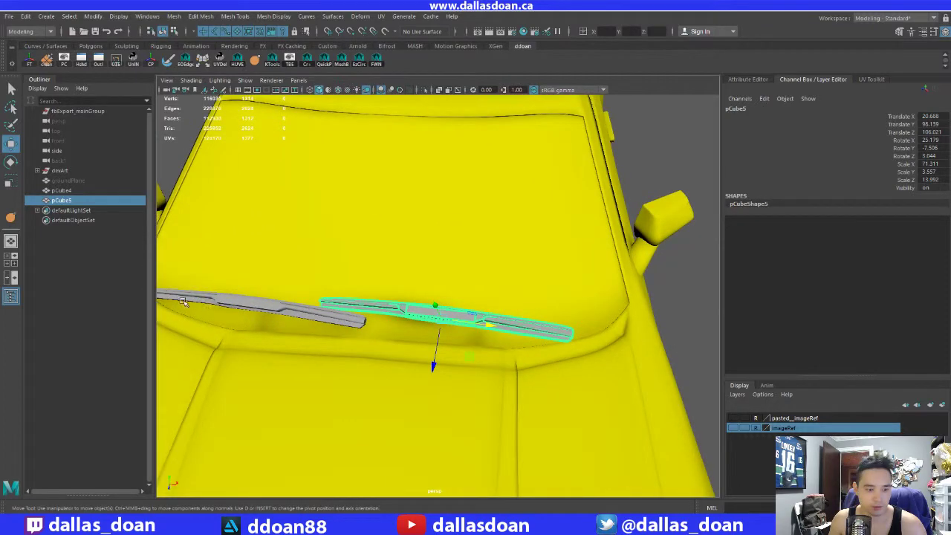
{"action": "left_click_drag", "start_coordinate": [184, 301], "coordinate": [319, 295], "text": "alt"}
{"action": "left_click", "coordinate": [364, 312]}
{"action": "left_click_drag", "start_coordinate": [364, 343], "coordinate": [385, 342]}
{"action": "key", "text": "e"}
Step: Move the duplicated wiper closer to the hood, to about X 20.5, Y 97.2, Z 107.9
{"action": "left_click", "coordinate": [498, 301]}
{"action": "middle_click_drag", "start_coordinate": [498, 301], "coordinate": [455, 303], "text": "alt"}
{"action": "key", "text": "w"}
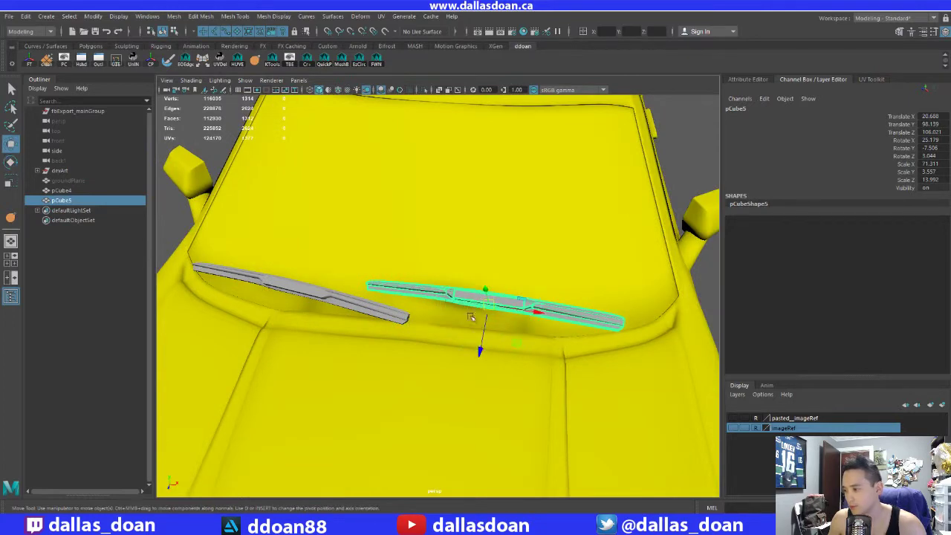
{"action": "mouse_move", "coordinate": [476, 342]}
{"action": "left_mouse_down"}
{"action": "mouse_move", "coordinate": [479, 351]}
{"action": "mouse_move", "coordinate": [473, 331]}
{"action": "left_mouse_up"}
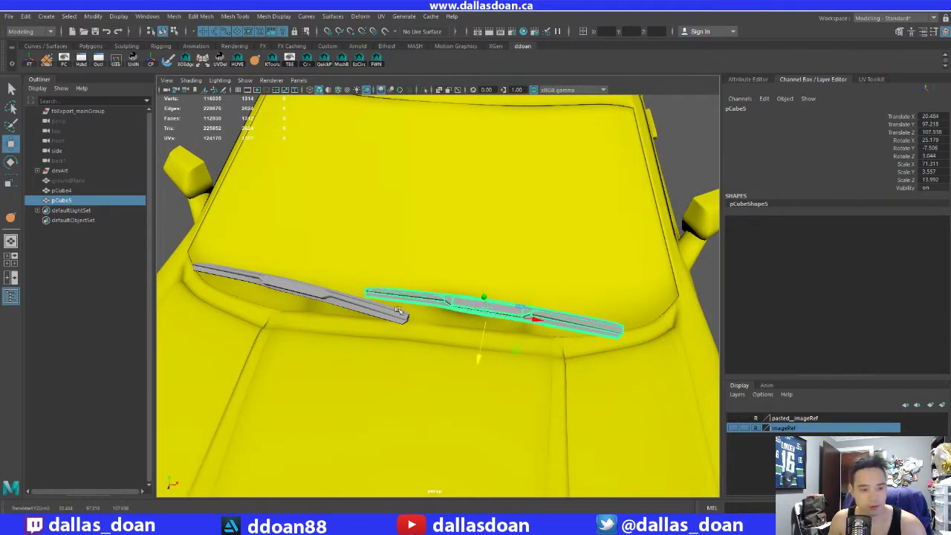
Step: Scale the original wiper down uniformly to about X 58.5, Y 2.9, Z 11.5
{"action": "mouse_move", "coordinate": [380, 294]}
{"action": "left_mouse_down", "text": "alt"}
{"action": "mouse_move", "coordinate": [370, 312]}
{"action": "mouse_move", "coordinate": [377, 292]}
{"action": "left_mouse_up", "text": "alt"}
{"action": "middle_click_drag", "start_coordinate": [376, 293], "coordinate": [585, 298], "text": "alt"}
{"action": "middle_click_drag", "start_coordinate": [439, 279], "coordinate": [373, 276], "text": "alt"}
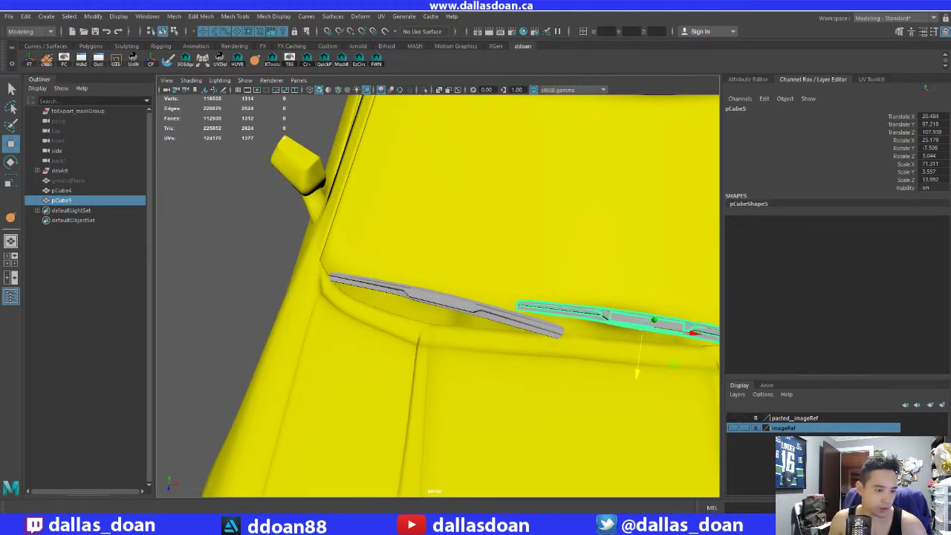
{"action": "left_click", "coordinate": [423, 291]}
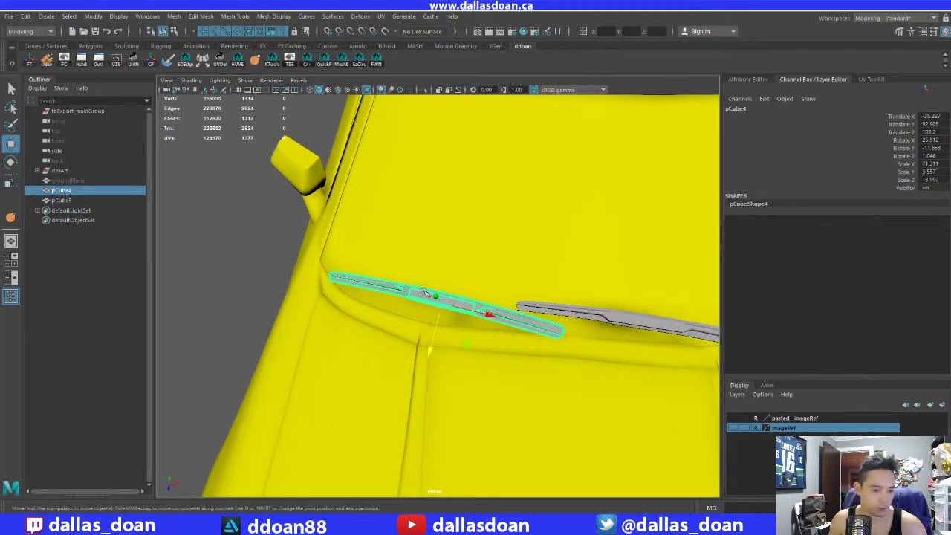
{"action": "middle_click_drag", "start_coordinate": [424, 291], "coordinate": [380, 272], "text": "alt"}
{"action": "scroll", "coordinate": [379, 272], "scroll_direction": "down", "scroll_amount": 5}
{"action": "left_click_drag", "start_coordinate": [380, 272], "coordinate": [423, 276], "text": "alt"}
{"action": "scroll", "coordinate": [418, 279], "scroll_direction": "up", "scroll_amount": 2}
{"action": "middle_click_drag", "start_coordinate": [388, 283], "coordinate": [437, 286], "text": "alt"}
{"action": "scroll", "coordinate": [433, 286], "scroll_direction": "up", "scroll_amount": 5}
{"action": "key", "text": "r"}
{"action": "key", "text": "w"}
{"action": "key", "text": "r"}
{"action": "left_click_drag", "start_coordinate": [434, 317], "coordinate": [405, 304], "text": "alt"}
{"action": "left_click_drag", "start_coordinate": [454, 297], "coordinate": [431, 335], "text": "alt"}
Step: Move the scaled wiper outward along the windshield base to about X -41.1, Y 92.2, Z 103.6
{"action": "key", "text": "w"}
{"action": "left_click_drag", "start_coordinate": [466, 295], "coordinate": [455, 295]}
{"action": "scroll", "coordinate": [445, 294], "scroll_direction": "down", "scroll_amount": 10}
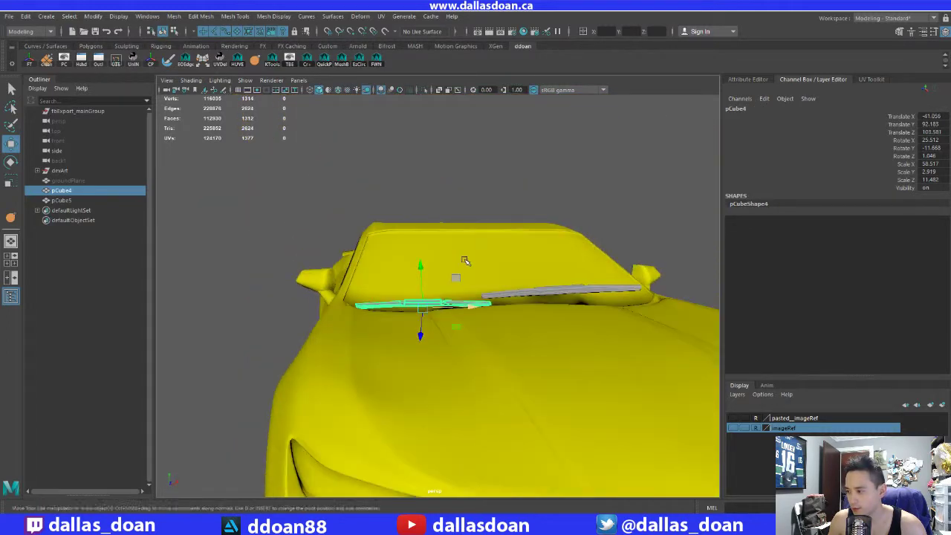
{"action": "scroll", "coordinate": [441, 291], "scroll_direction": "up", "scroll_amount": 2}
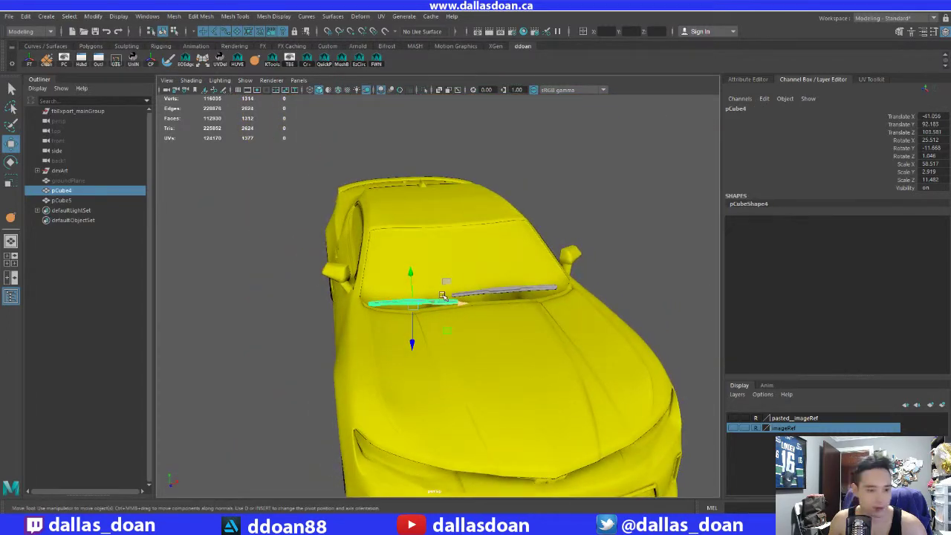
{"action": "scroll", "coordinate": [430, 290], "scroll_direction": "up", "scroll_amount": 5}
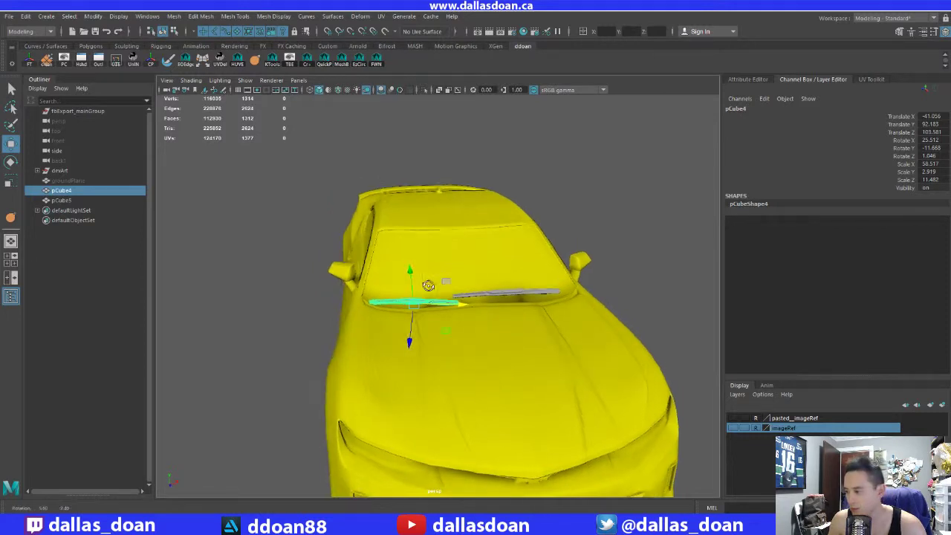
Step: Replace the old duplicate with a fresh copy of the scaled wiper, placed at about X 12.7, Y 95.6, Z 109.6
{"action": "left_click", "coordinate": [495, 286]}
{"action": "key", "text": "Delete"}
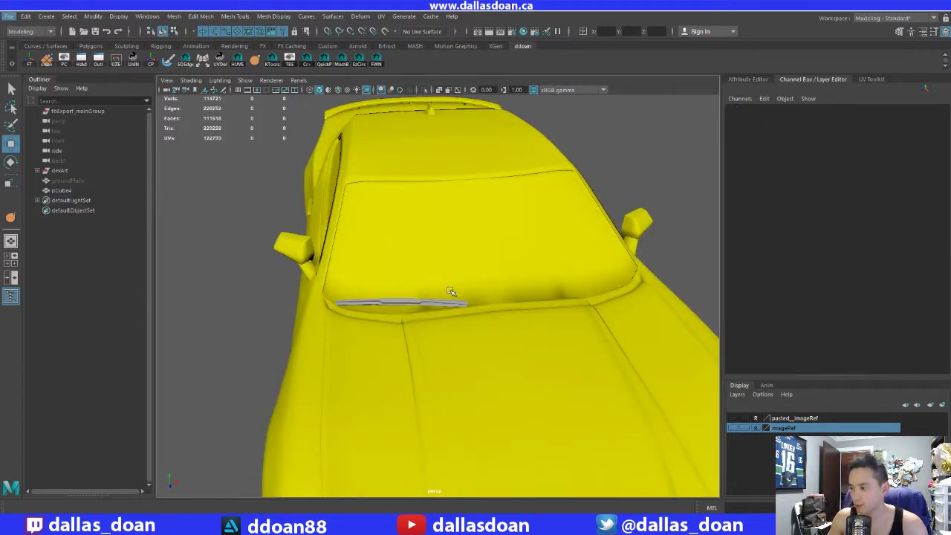
{"action": "left_click", "coordinate": [415, 301]}
{"action": "key", "text": "ctrl+d"}
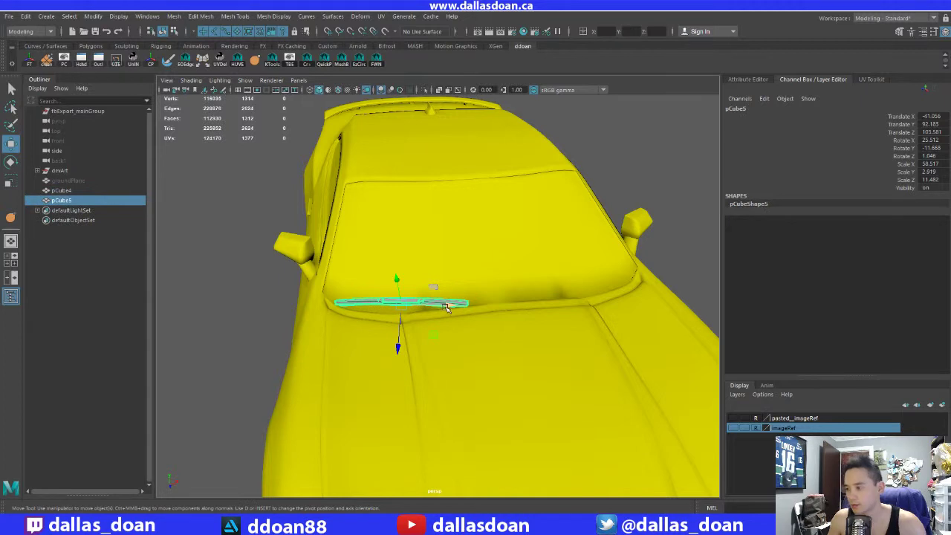
{"action": "middle_click_drag", "start_coordinate": [446, 308], "coordinate": [570, 314]}
{"action": "middle_click_drag", "start_coordinate": [525, 349], "coordinate": [524, 339]}
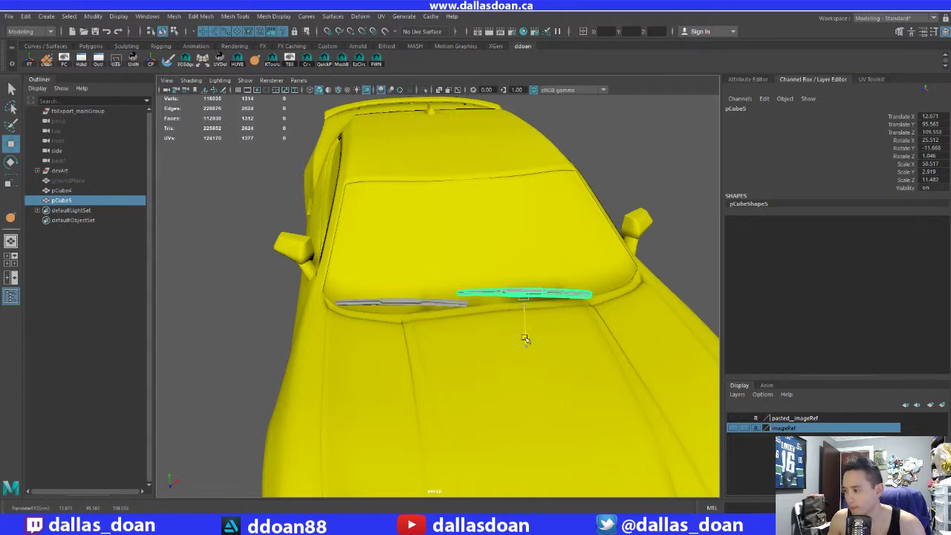
Step: Rotate the duplicated wiper to about X 25.4, Y -1.0, Z -5.0 and lower it to about Y 93.1, Z 109.4
{"action": "left_click_drag", "start_coordinate": [525, 338], "coordinate": [442, 361], "text": "alt"}
{"action": "key", "text": "e"}
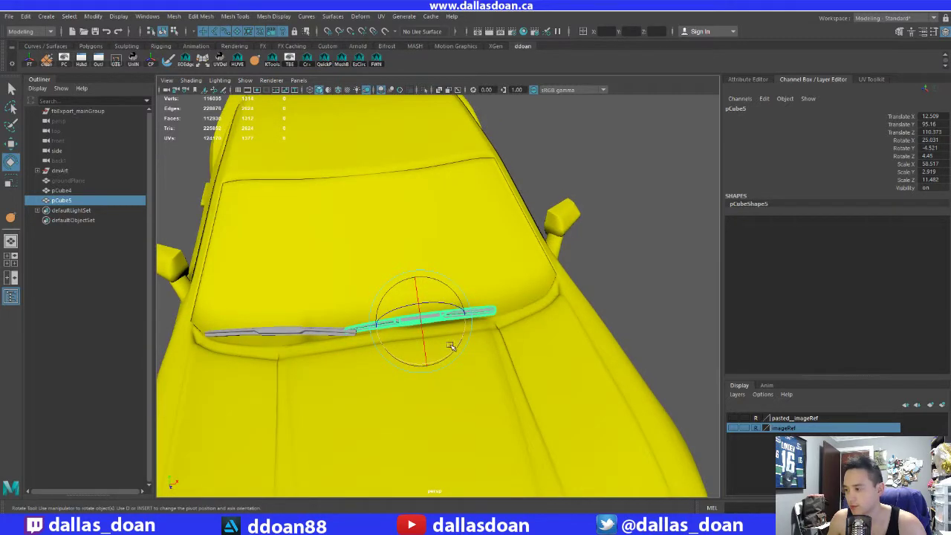
{"action": "key", "text": "f"}
{"action": "right_click_drag", "start_coordinate": [511, 354], "coordinate": [437, 344], "text": "alt"}
{"action": "left_click_drag", "start_coordinate": [437, 343], "coordinate": [312, 245], "text": "alt"}
{"action": "key", "text": "w"}
{"action": "key", "text": "e"}
Step: Adjust the end vertices of the duplicated wiper so both tips follow the windshield surface, and return to object selection
{"action": "right_click_drag", "start_coordinate": [285, 239], "coordinate": [280, 320]}
{"action": "right_click_drag", "start_coordinate": [231, 252], "coordinate": [233, 253]}
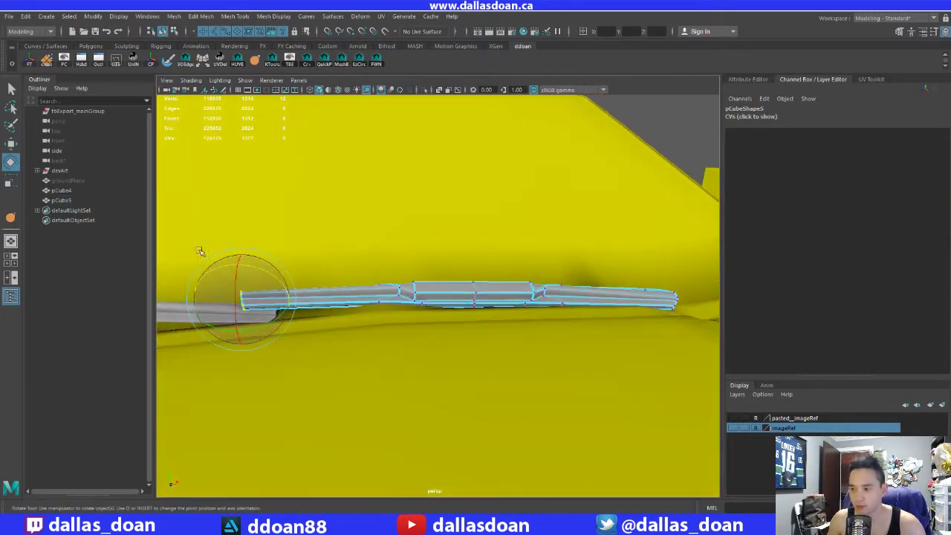
{"action": "key", "text": "w"}
{"action": "left_click_drag", "start_coordinate": [237, 266], "coordinate": [240, 300]}
{"action": "middle_click_drag", "start_coordinate": [520, 277], "coordinate": [361, 260], "text": "alt"}
{"action": "left_click_drag", "start_coordinate": [362, 253], "coordinate": [451, 379]}
{"action": "left_click_drag", "start_coordinate": [444, 311], "coordinate": [460, 336], "text": "alt"}
{"action": "key", "text": "F8"}
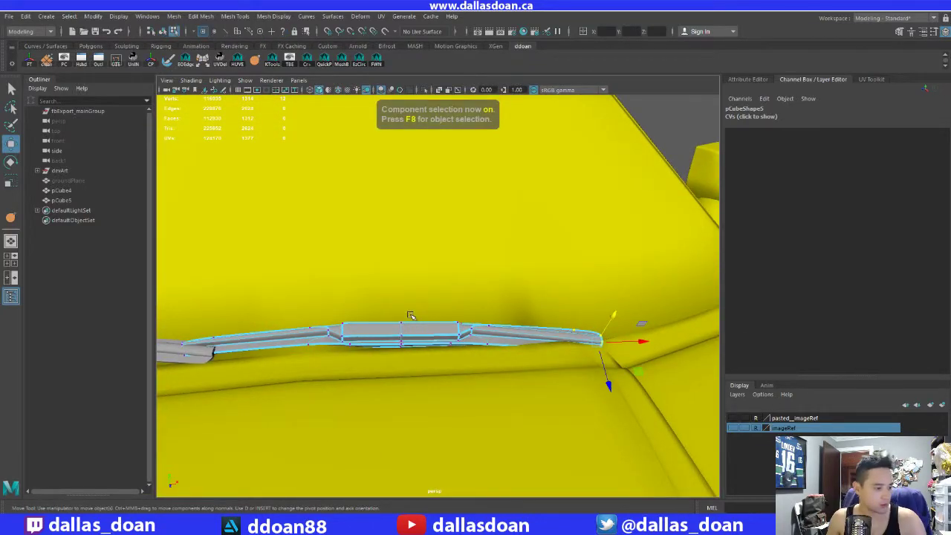
{"action": "left_click_drag", "start_coordinate": [399, 295], "coordinate": [440, 271], "text": "alt"}
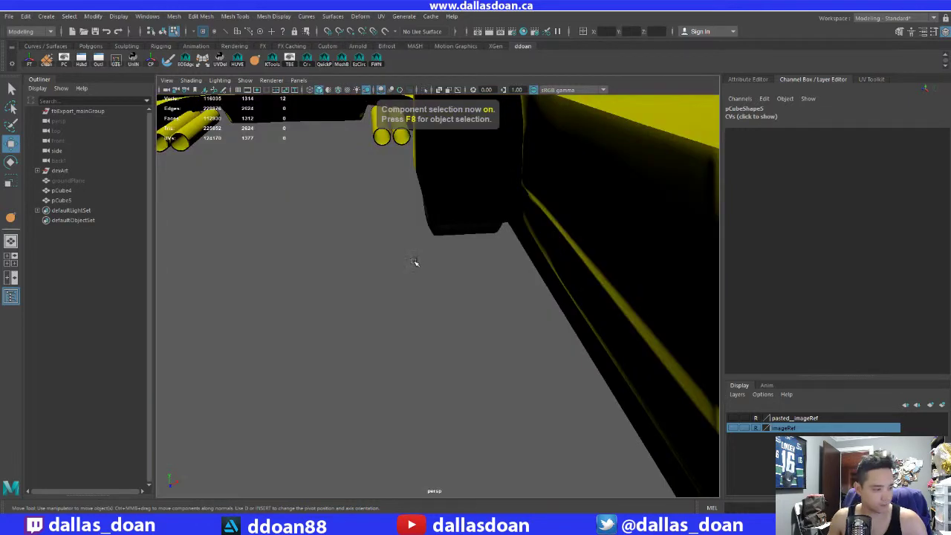
{"action": "key", "text": "F8"}
{"action": "key", "text": "f"}
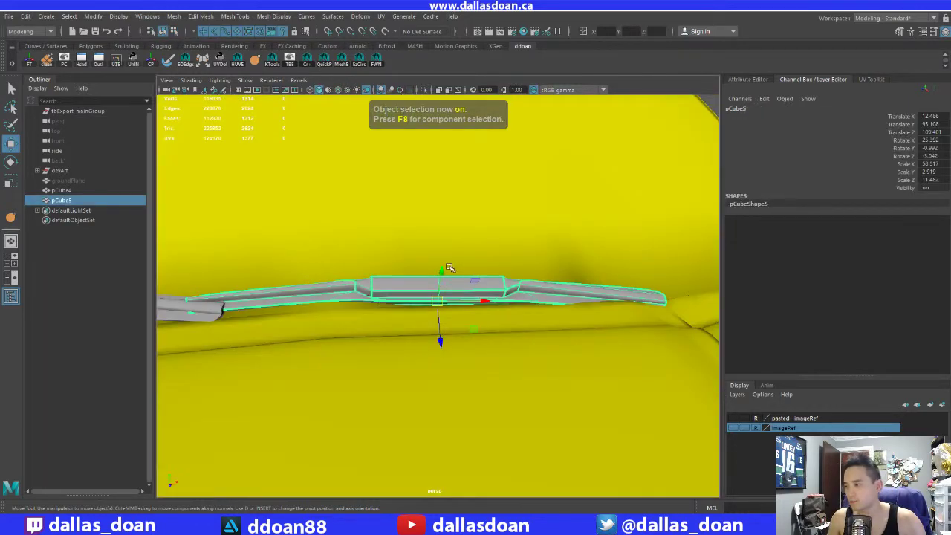
Step: Move the duplicated wiper back against the windshield, to about X 12.6, Y 94.1, Z 107.4
{"action": "scroll", "coordinate": [448, 266], "scroll_direction": "down", "scroll_amount": 5}
{"action": "left_click_drag", "start_coordinate": [448, 267], "coordinate": [439, 277], "text": "alt"}
{"action": "scroll", "coordinate": [439, 277], "scroll_direction": "up", "scroll_amount": 3}
{"action": "left_click_drag", "start_coordinate": [438, 343], "coordinate": [418, 288]}
{"action": "scroll", "coordinate": [445, 282], "scroll_direction": "down", "scroll_amount": 6}
{"action": "left_click", "coordinate": [459, 269]}
{"action": "middle_click_drag", "start_coordinate": [459, 269], "coordinate": [482, 275], "text": "alt"}
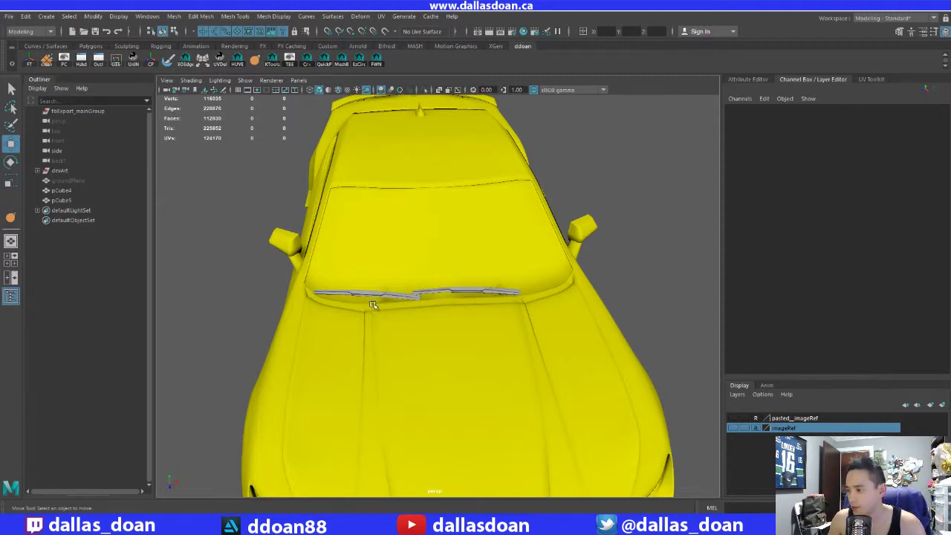
Step: Tilt the original wiper to about 32.6 in X rotation and move it to about X -41.1, Y 92.7, Z 103.9
{"action": "scroll", "coordinate": [375, 304], "scroll_direction": "up", "scroll_amount": 7}
{"action": "left_click_drag", "start_coordinate": [422, 293], "coordinate": [533, 296], "text": "alt"}
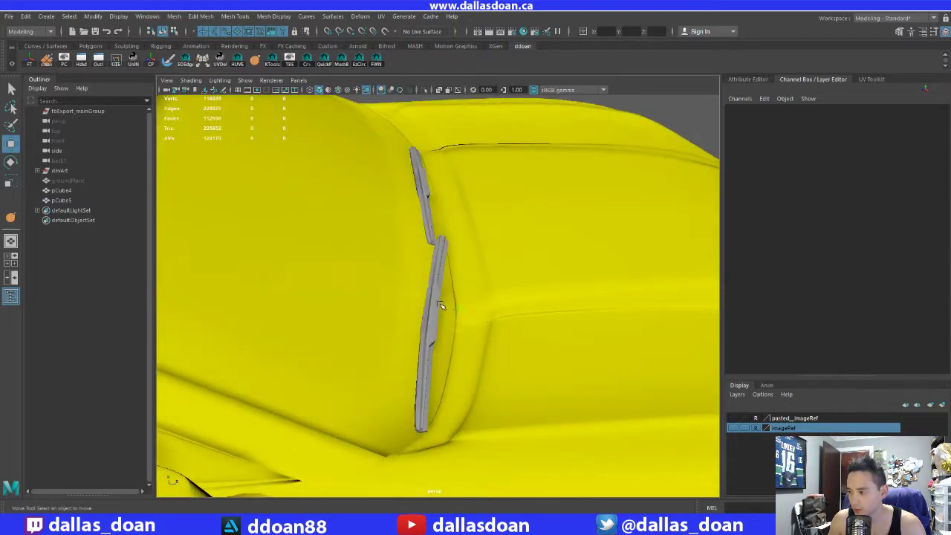
{"action": "left_click", "coordinate": [439, 305]}
{"action": "left_click_drag", "start_coordinate": [439, 305], "coordinate": [412, 271], "text": "alt"}
{"action": "key", "text": "e"}
{"action": "key", "text": "w"}
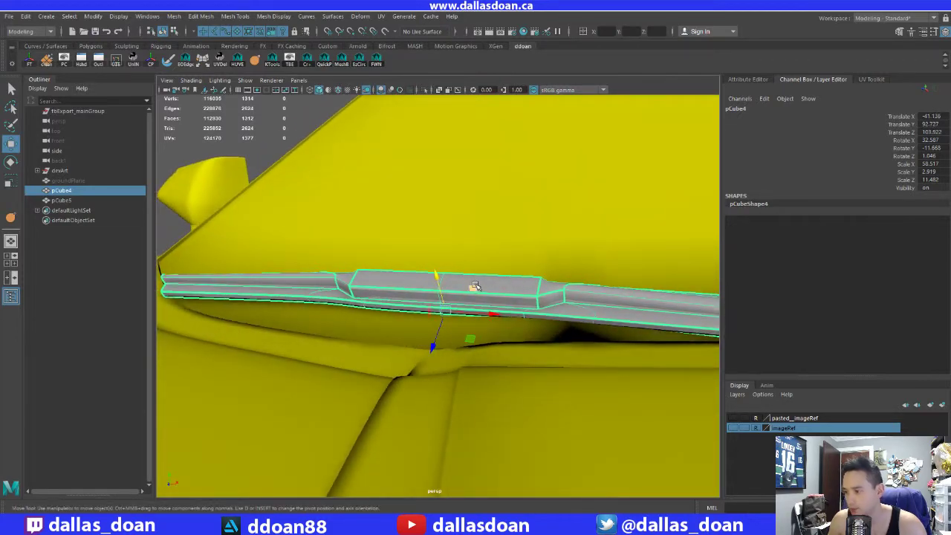
Step: Adjust the vertices at both tips of the original wiper to fit the glass, and return to object selection
{"action": "left_click_drag", "start_coordinate": [474, 286], "coordinate": [392, 273], "text": "alt"}
{"action": "right_click_drag", "start_coordinate": [482, 239], "coordinate": [434, 239]}
{"action": "left_click_drag", "start_coordinate": [470, 228], "coordinate": [638, 397]}
{"action": "left_click_drag", "start_coordinate": [617, 297], "coordinate": [609, 272]}
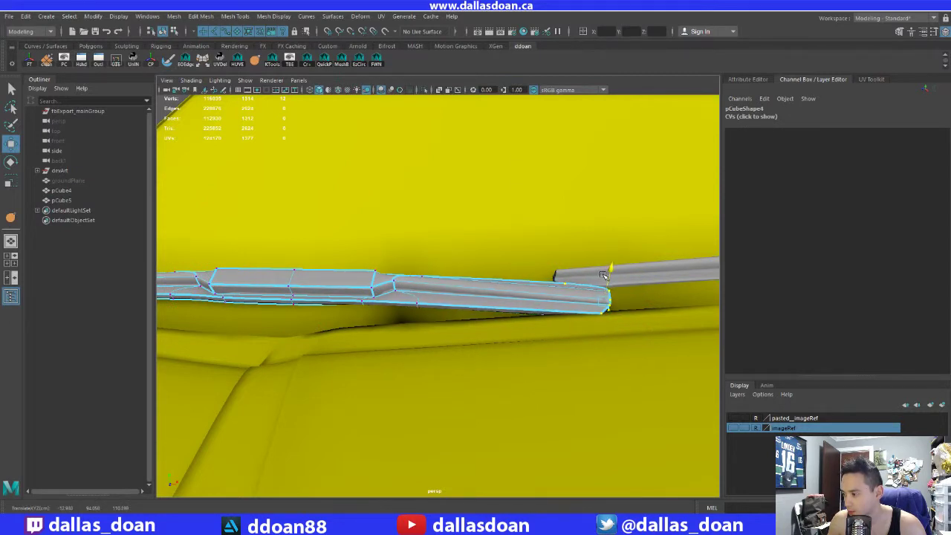
{"action": "left_click_drag", "start_coordinate": [603, 275], "coordinate": [335, 293], "text": "alt"}
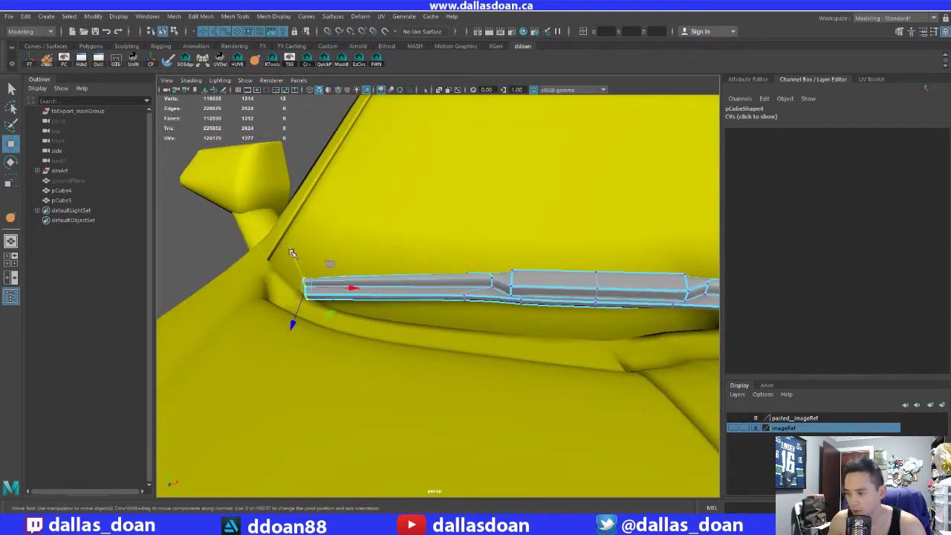
{"action": "left_click_drag", "start_coordinate": [292, 253], "coordinate": [293, 261]}
{"action": "left_click_drag", "start_coordinate": [475, 276], "coordinate": [511, 321], "text": "alt"}
{"action": "middle_click_drag", "start_coordinate": [512, 321], "coordinate": [359, 325], "text": "alt"}
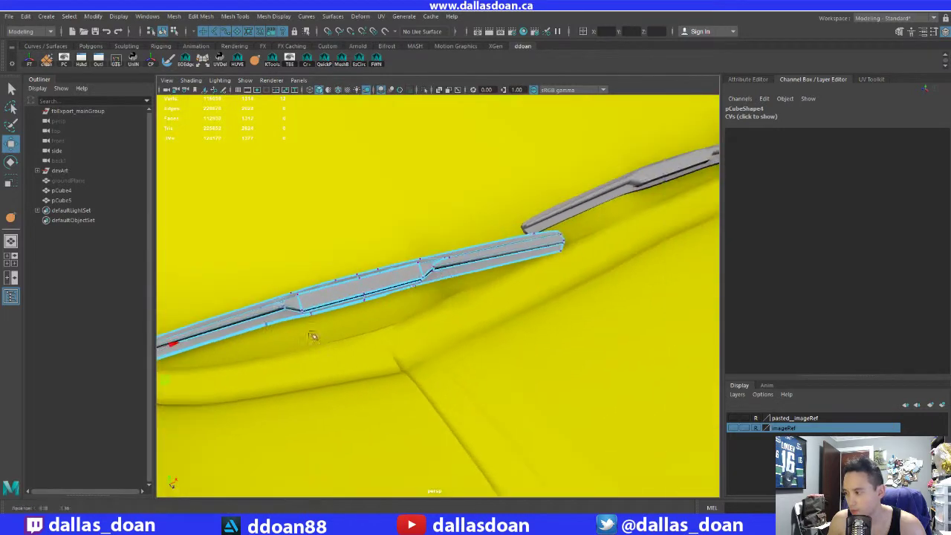
{"action": "left_click_drag", "start_coordinate": [359, 324], "coordinate": [501, 276], "text": "alt"}
{"action": "key", "text": "F8"}
{"action": "left_click", "coordinate": [501, 276], "text": "shift"}
Step: Examine the placement of both wipers on the car from the front and from above
{"action": "left_click_drag", "start_coordinate": [340, 361], "coordinate": [438, 312], "text": "alt"}
{"action": "left_click", "coordinate": [635, 265]}
{"action": "right_click_drag", "start_coordinate": [635, 265], "coordinate": [594, 329], "text": "alt"}
{"action": "left_click_drag", "start_coordinate": [595, 329], "coordinate": [598, 276], "text": "alt"}
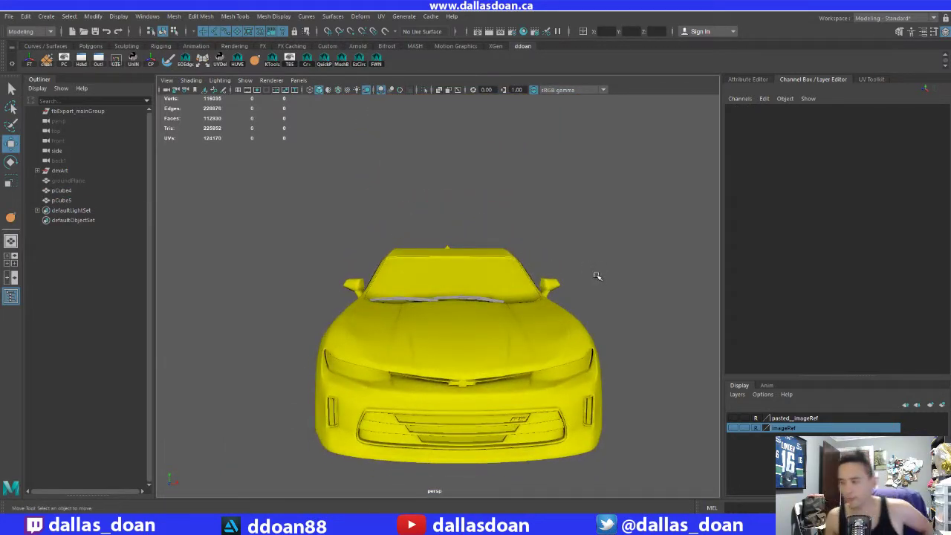
{"action": "right_click_drag", "start_coordinate": [350, 284], "coordinate": [297, 316], "text": "alt"}
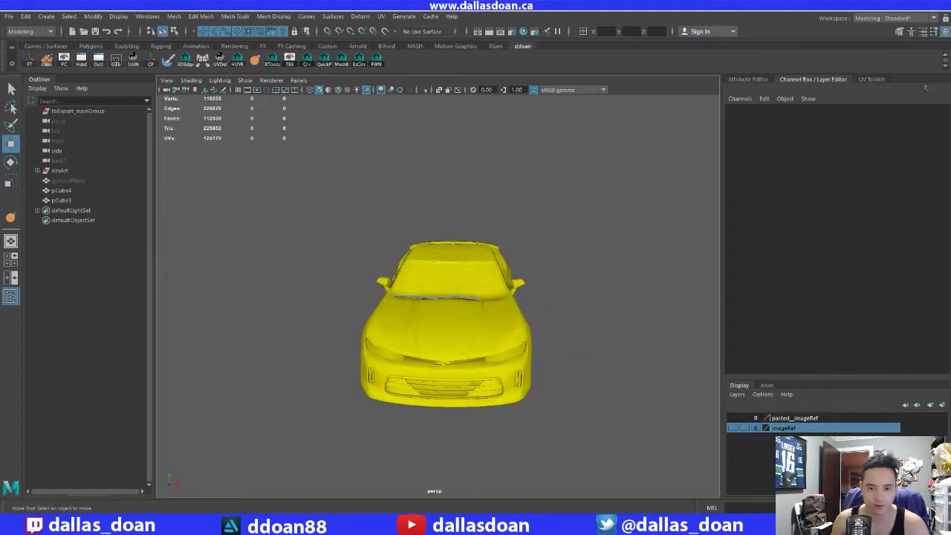
{"action": "scroll", "coordinate": [520, 299], "scroll_direction": "up", "scroll_amount": 5}
{"action": "middle_click_drag", "start_coordinate": [495, 285], "coordinate": [422, 295], "text": "alt"}
{"action": "mouse_move", "coordinate": [423, 295]}
{"action": "left_mouse_down", "text": "alt"}
{"action": "mouse_move", "coordinate": [424, 309]}
{"action": "mouse_move", "coordinate": [420, 292]}
{"action": "left_mouse_up", "text": "alt"}
Step: Shift the duplicated wiper away from the original, to about X 19.2, Y 94.7, Z 108.0
{"action": "left_click", "coordinate": [423, 308]}
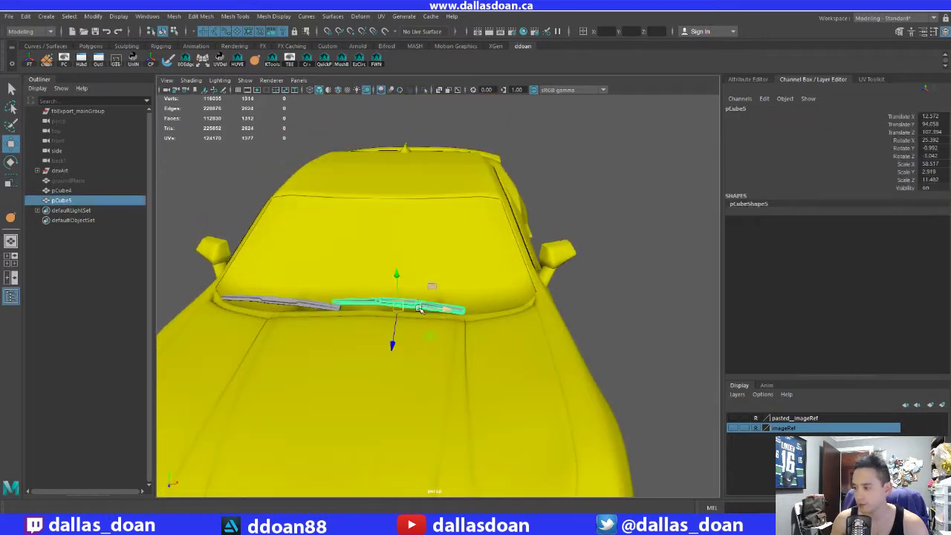
{"action": "left_click_drag", "start_coordinate": [449, 309], "coordinate": [464, 311]}
{"action": "key", "text": "f"}
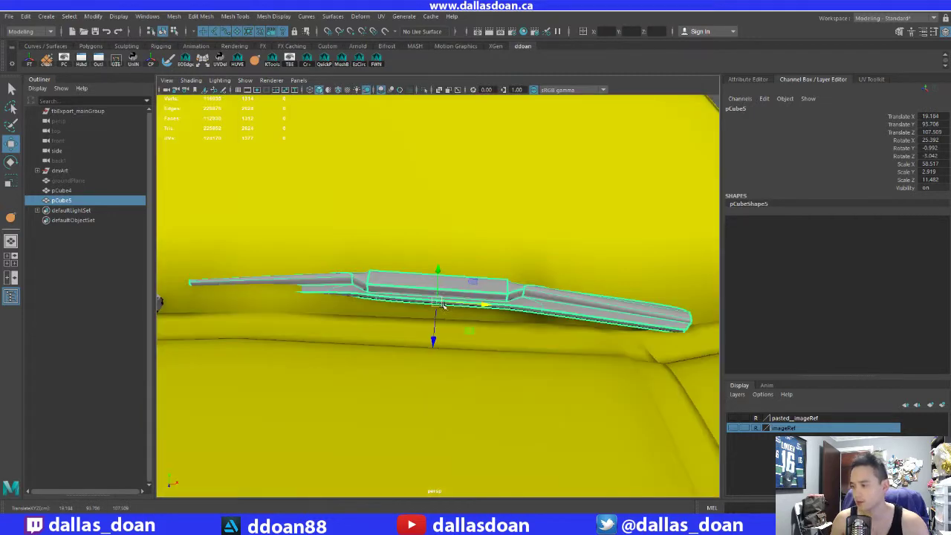
{"action": "right_click_drag", "start_coordinate": [449, 301], "coordinate": [432, 275], "text": "alt"}
{"action": "left_click_drag", "start_coordinate": [435, 269], "coordinate": [436, 263]}
{"action": "middle_click_drag", "start_coordinate": [435, 263], "coordinate": [435, 261]}
{"action": "left_click_drag", "start_coordinate": [435, 261], "coordinate": [416, 297], "text": "alt"}
{"action": "right_click_drag", "start_coordinate": [416, 298], "coordinate": [350, 304], "text": "alt"}
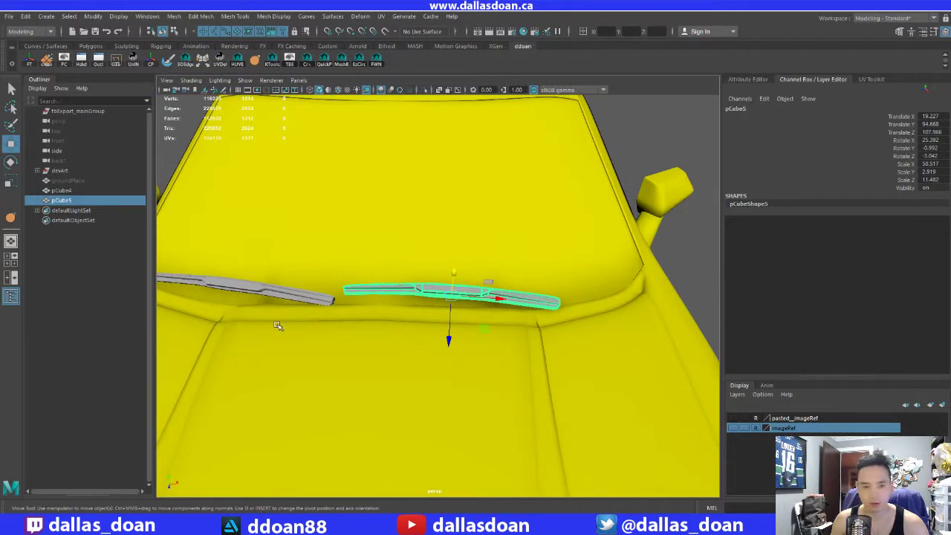
Step: Slide the original wiper toward its windshield corner, to about X -43.7, Y 92.7, Z 103.4
{"action": "left_click_drag", "start_coordinate": [316, 328], "coordinate": [332, 298], "text": "alt"}
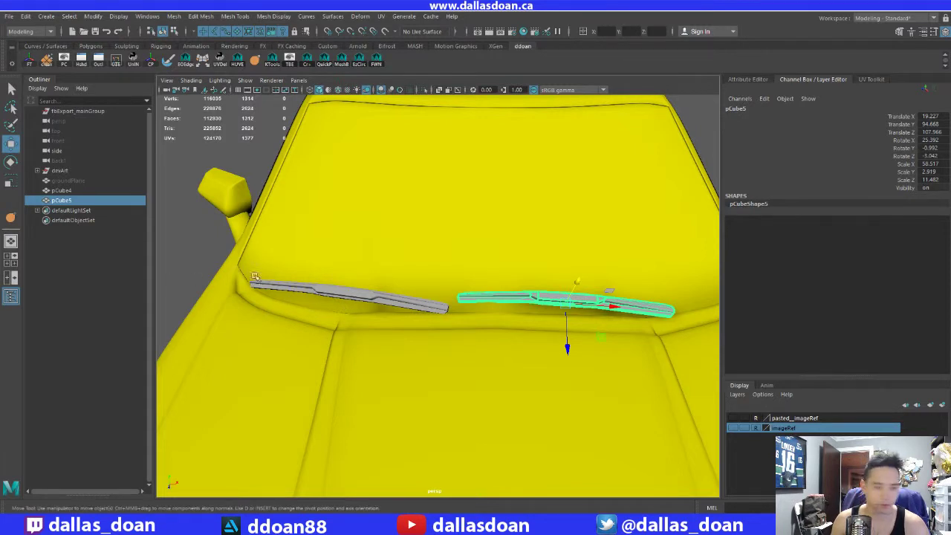
{"action": "left_click_drag", "start_coordinate": [401, 277], "coordinate": [338, 295], "text": "alt"}
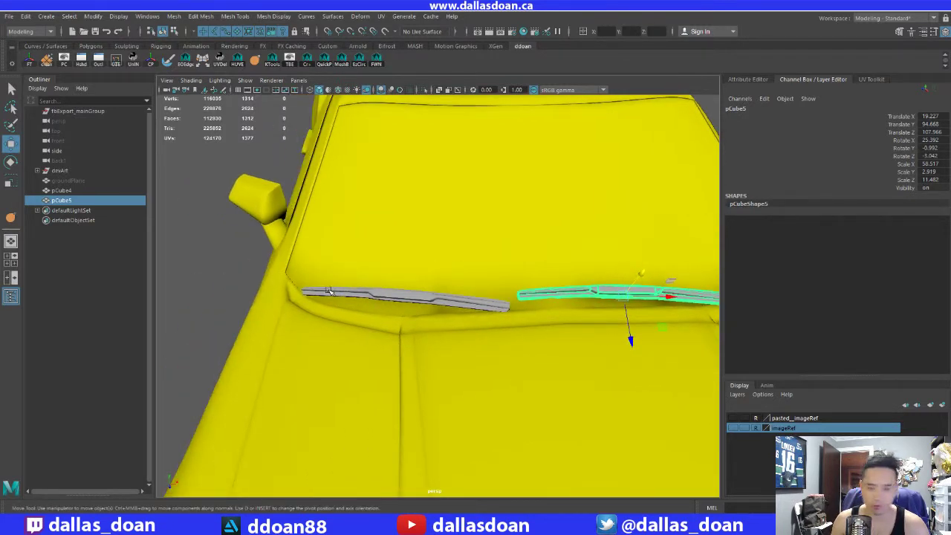
{"action": "left_click", "coordinate": [349, 293]}
{"action": "left_click_drag", "start_coordinate": [453, 305], "coordinate": [394, 282]}
{"action": "scroll", "coordinate": [401, 285], "scroll_direction": "down", "scroll_amount": 2}
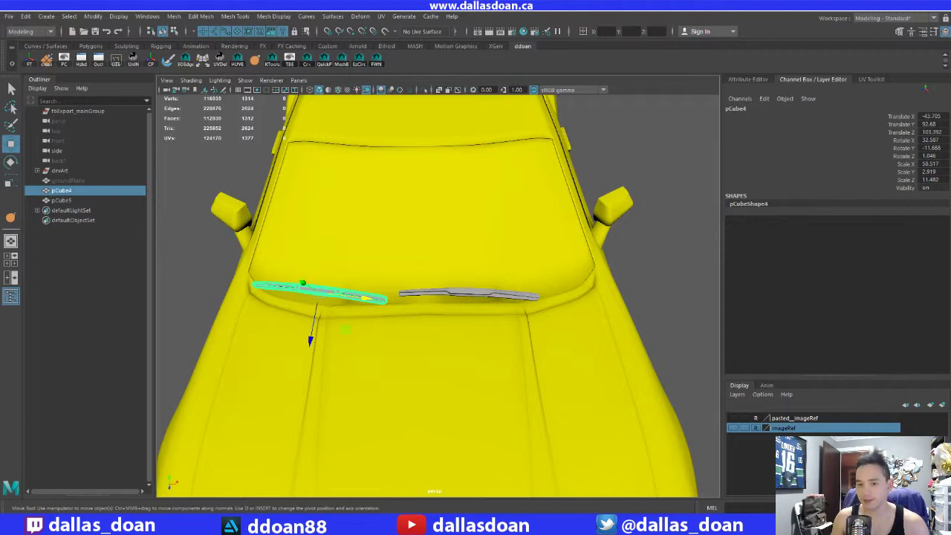
{"action": "left_click_drag", "start_coordinate": [521, 341], "coordinate": [505, 321], "text": "alt"}
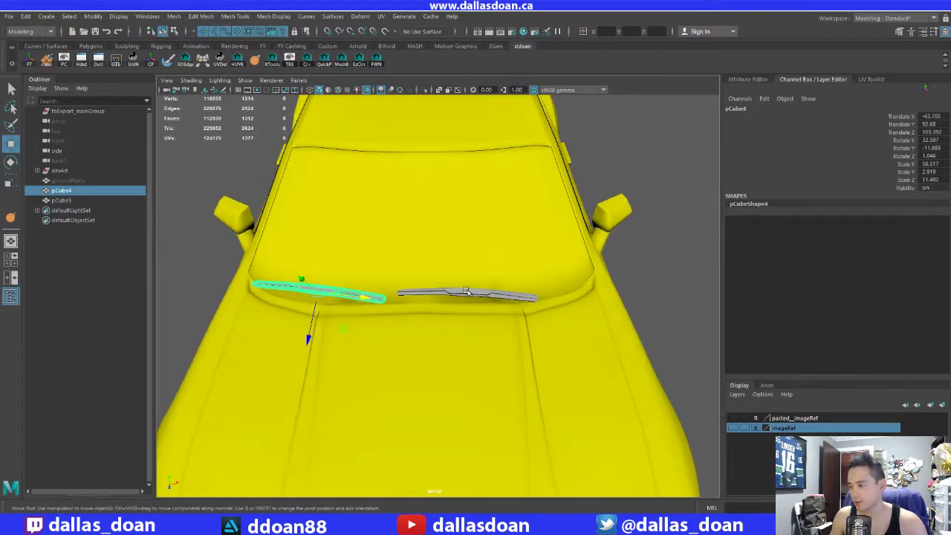
Step: Rotate and reposition the duplicated wiper so its outer half lies higher along the windshield base
{"action": "left_click", "coordinate": [466, 291]}
{"action": "key", "text": "f"}
{"action": "scroll", "coordinate": [490, 285], "scroll_direction": "down", "scroll_amount": 6}
{"action": "left_click", "coordinate": [644, 276]}
{"action": "left_click_drag", "start_coordinate": [587, 299], "coordinate": [548, 348], "text": "alt"}
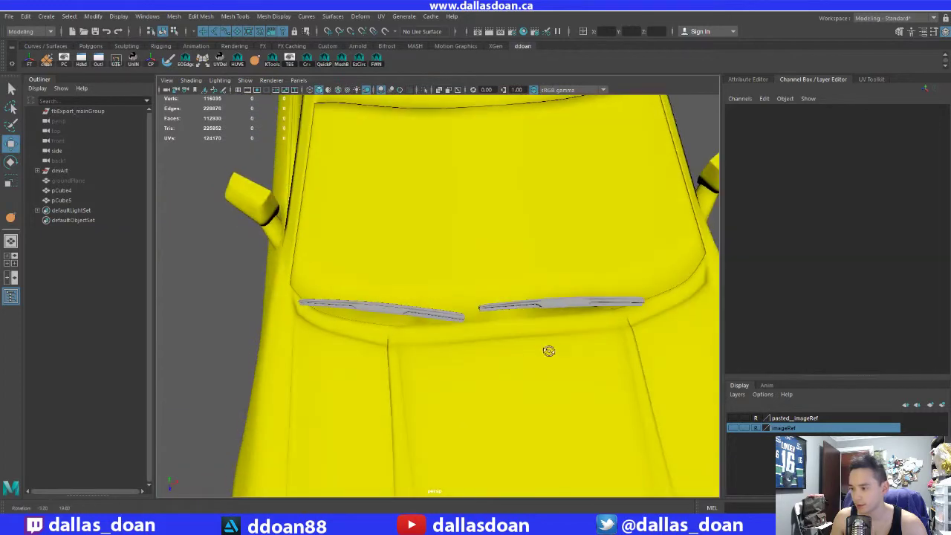
{"action": "left_click", "coordinate": [550, 308]}
{"action": "left_click_drag", "start_coordinate": [550, 307], "coordinate": [547, 346], "text": "alt"}
{"action": "key", "text": "e"}
{"action": "key", "text": "w"}
{"action": "left_click_drag", "start_coordinate": [616, 339], "coordinate": [509, 275], "text": "alt"}
{"action": "left_click", "coordinate": [688, 324]}
Step: Adjust the middle vertices of the duplicated wiper to follow the windshield's curve, and return to object selection
{"action": "left_click_drag", "start_coordinate": [577, 330], "coordinate": [445, 239], "text": "alt"}
{"action": "left_click", "coordinate": [455, 382]}
{"action": "right_click_drag", "start_coordinate": [445, 239], "coordinate": [401, 242]}
{"action": "left_click_drag", "start_coordinate": [409, 340], "coordinate": [441, 386]}
{"action": "left_click_drag", "start_coordinate": [458, 335], "coordinate": [459, 337]}
{"action": "left_click_drag", "start_coordinate": [532, 343], "coordinate": [461, 343], "text": "alt"}
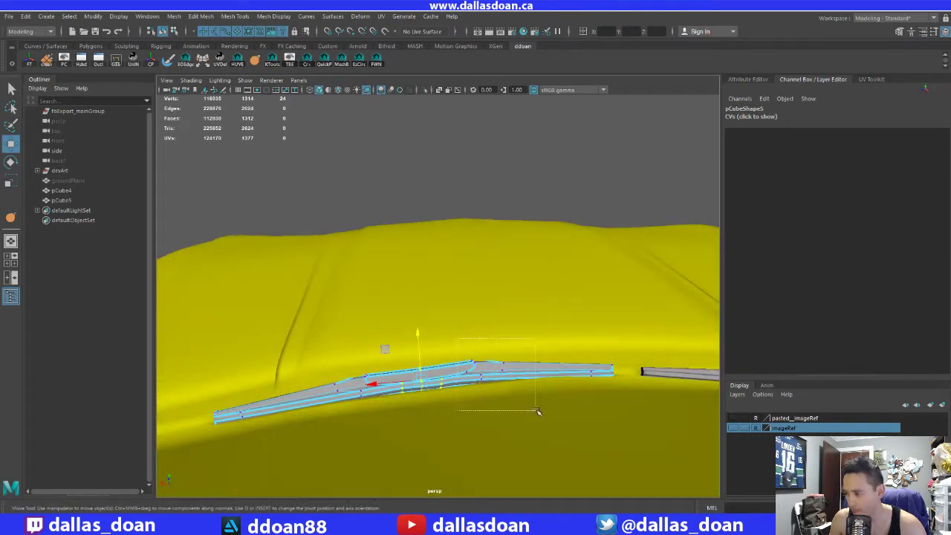
{"action": "left_click_drag", "start_coordinate": [551, 408], "coordinate": [494, 298], "text": "alt"}
{"action": "key", "text": "F8"}
{"action": "left_click", "coordinate": [497, 290]}
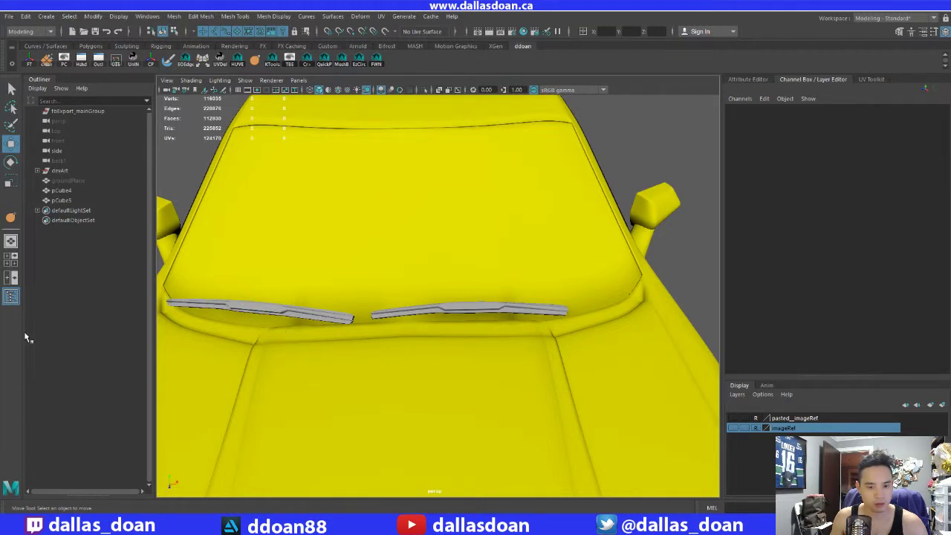
Step: Pull the outer end vertices of the duplicated wiper outward along its length to extend the blade
{"action": "left_click_drag", "start_coordinate": [515, 305], "coordinate": [480, 245], "text": "alt"}
{"action": "left_click", "coordinate": [473, 312]}
{"action": "right_click_drag", "start_coordinate": [479, 239], "coordinate": [436, 242]}
{"action": "left_click", "coordinate": [550, 307]}
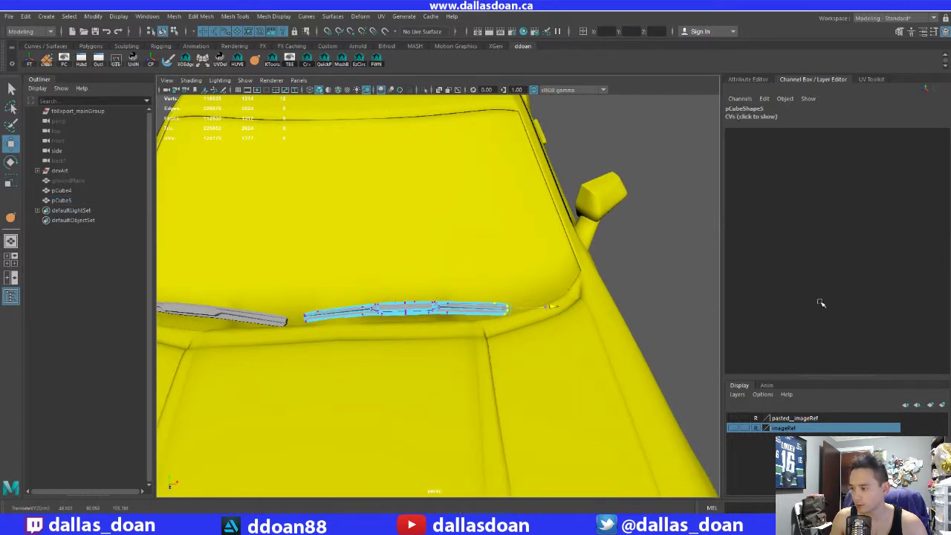
{"action": "key", "text": "w"}
{"action": "left_click_drag", "start_coordinate": [558, 307], "coordinate": [755, 322]}
{"action": "mouse_move", "coordinate": [509, 310]}
{"action": "left_mouse_down", "text": "alt"}
{"action": "mouse_move", "coordinate": [490, 244]}
{"action": "mouse_move", "coordinate": [494, 316]}
{"action": "left_mouse_up", "text": "alt"}
{"action": "right_click_drag", "start_coordinate": [495, 316], "coordinate": [509, 334], "text": "alt"}
{"action": "middle_click_drag", "start_coordinate": [509, 334], "coordinate": [475, 338], "text": "alt"}
{"action": "left_click_drag", "start_coordinate": [435, 338], "coordinate": [543, 348], "text": "alt"}
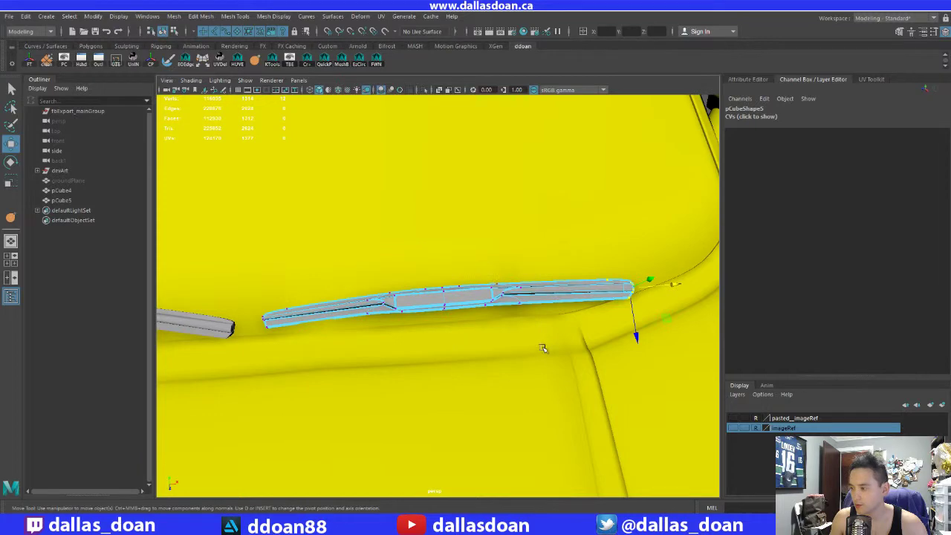
Step: Scale the selected end vertices of the duplicated wiper
{"action": "key", "text": "r"}
{"action": "left_click_drag", "start_coordinate": [493, 293], "coordinate": [450, 300]}
{"action": "key", "text": "w"}
{"action": "middle_click_drag", "start_coordinate": [323, 334], "coordinate": [394, 337], "text": "alt"}
{"action": "right_click_drag", "start_coordinate": [393, 337], "coordinate": [402, 338], "text": "alt"}
{"action": "left_click_drag", "start_coordinate": [401, 338], "coordinate": [487, 325], "text": "alt"}
Step: Reposition another group of vertices on the duplicated wiper to refine its fit, and return to object selection
{"action": "left_click", "coordinate": [491, 324]}
{"action": "right_click_drag", "start_coordinate": [491, 239], "coordinate": [450, 250]}
{"action": "left_click_drag", "start_coordinate": [578, 375], "coordinate": [557, 362]}
{"action": "mouse_move", "coordinate": [547, 327]}
{"action": "left_mouse_down"}
{"action": "mouse_move", "coordinate": [526, 329]}
{"action": "mouse_move", "coordinate": [560, 337]}
{"action": "left_mouse_up"}
{"action": "right_click_drag", "start_coordinate": [569, 242], "coordinate": [621, 226]}
{"action": "left_click", "coordinate": [298, 330]}
{"action": "scroll", "coordinate": [322, 325], "scroll_direction": "down", "scroll_amount": 3}
{"action": "left_click_drag", "start_coordinate": [323, 325], "coordinate": [433, 336], "text": "alt"}
{"action": "scroll", "coordinate": [432, 336], "scroll_direction": "down", "scroll_amount": 1}
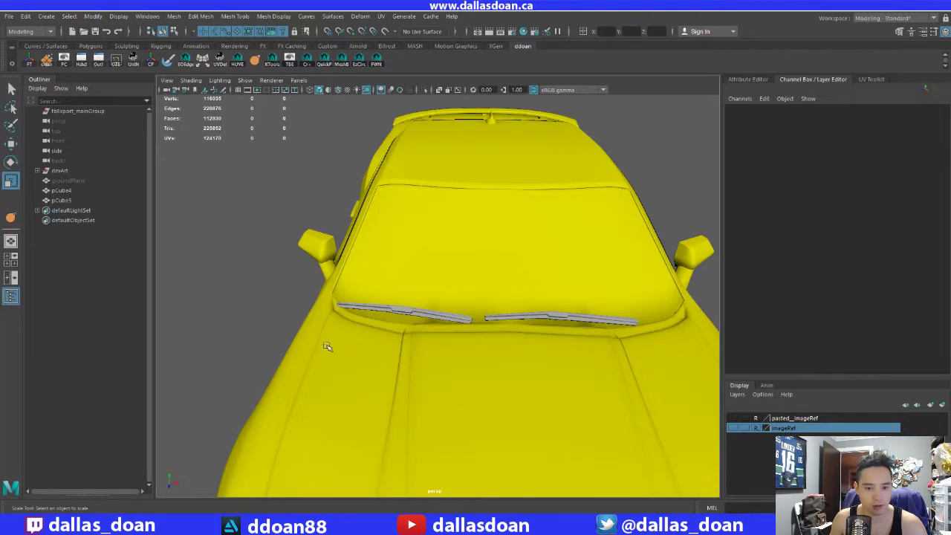
{"action": "left_click_drag", "start_coordinate": [544, 338], "coordinate": [519, 339], "text": "alt"}
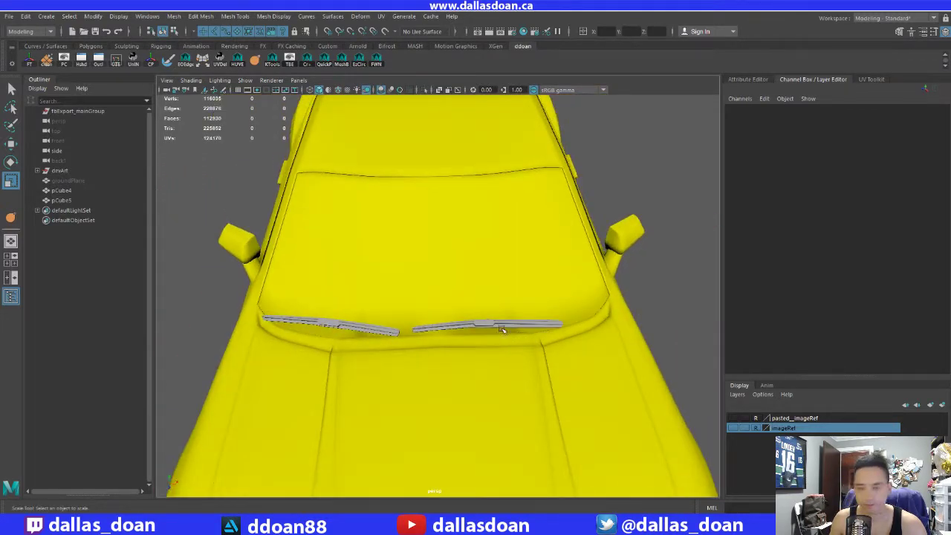
Step: Move the middle vertices of the duplicated wiper to refine its fit against the windshield, and return to object selection
{"action": "left_click", "coordinate": [503, 328]}
{"action": "right_click_drag", "start_coordinate": [483, 240], "coordinate": [448, 268]}
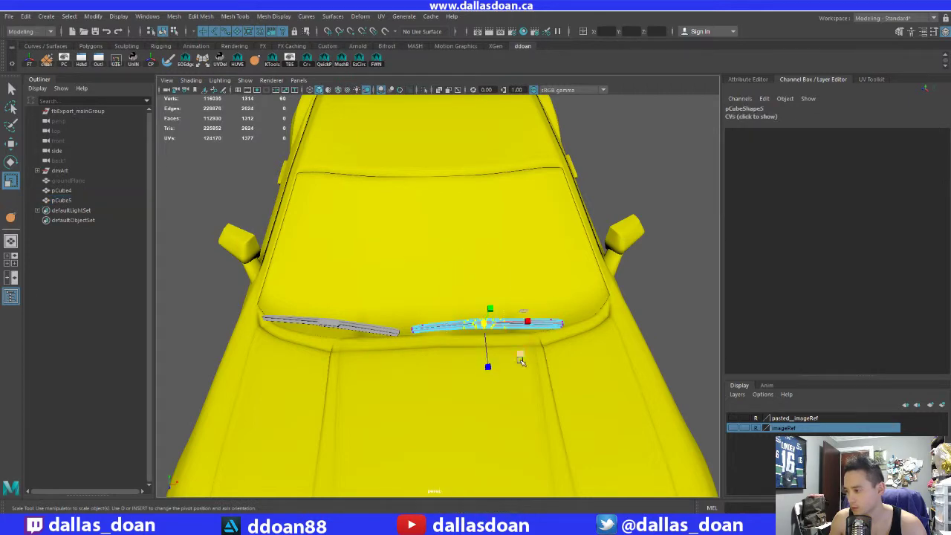
{"action": "left_click_drag", "start_coordinate": [519, 360], "coordinate": [503, 361], "text": "alt"}
{"action": "key", "text": "w"}
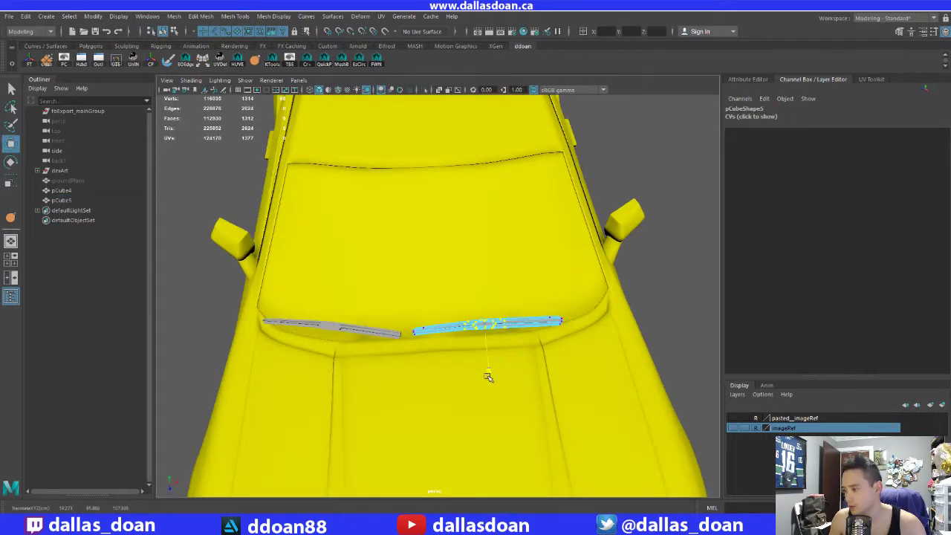
{"action": "left_click_drag", "start_coordinate": [450, 334], "coordinate": [453, 309], "text": "alt"}
{"action": "key", "text": "F8"}
{"action": "key", "text": "F8"}
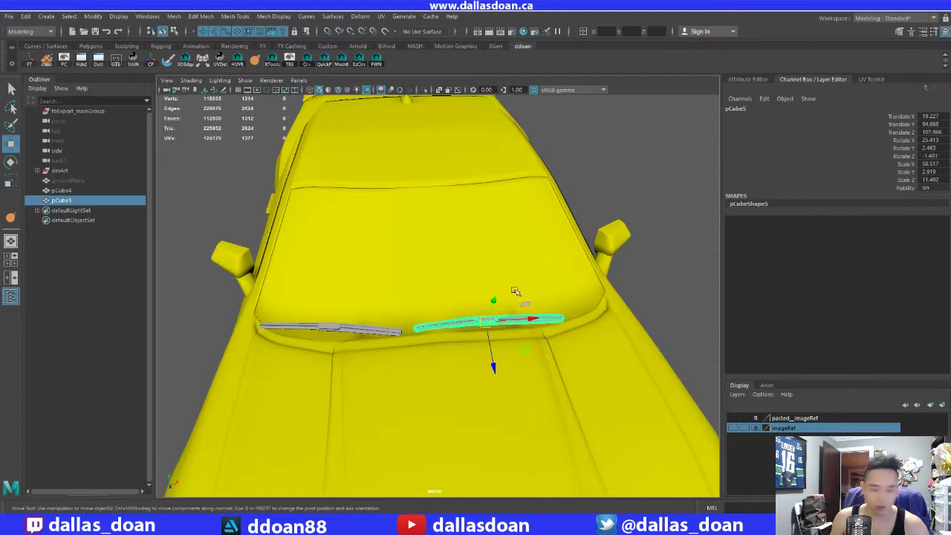
Step: Examine how both wipers sit along the windshield base from several angles
{"action": "left_click_drag", "start_coordinate": [515, 290], "coordinate": [529, 289], "text": "alt"}
{"action": "left_click", "coordinate": [630, 291]}
{"action": "scroll", "coordinate": [485, 304], "scroll_direction": "up", "scroll_amount": 3}
{"action": "left_click_drag", "start_coordinate": [487, 316], "coordinate": [485, 296], "text": "alt"}
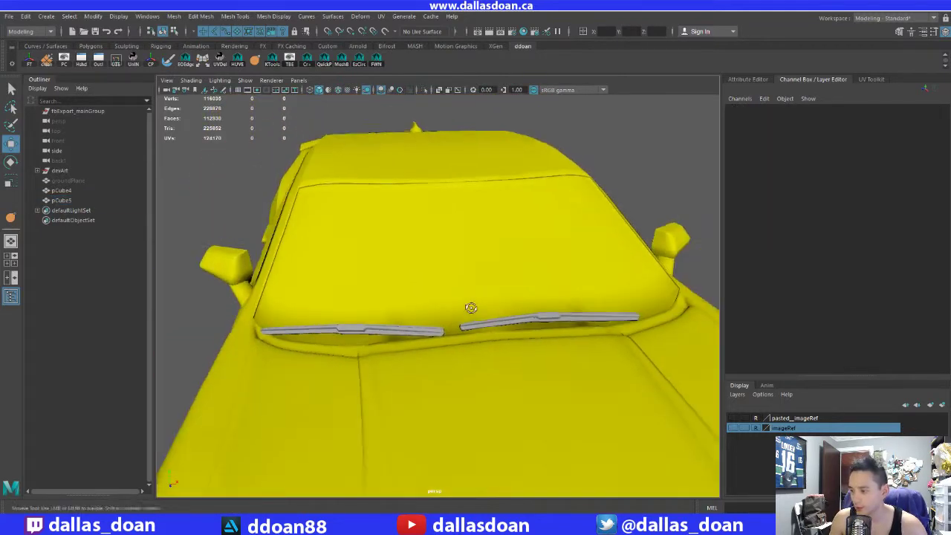
{"action": "left_click_drag", "start_coordinate": [470, 306], "coordinate": [466, 341], "text": "alt"}
{"action": "left_click", "coordinate": [496, 334]}
{"action": "left_click", "coordinate": [375, 326], "text": "shift"}
{"action": "scroll", "coordinate": [424, 298], "scroll_direction": "down", "scroll_amount": 2}
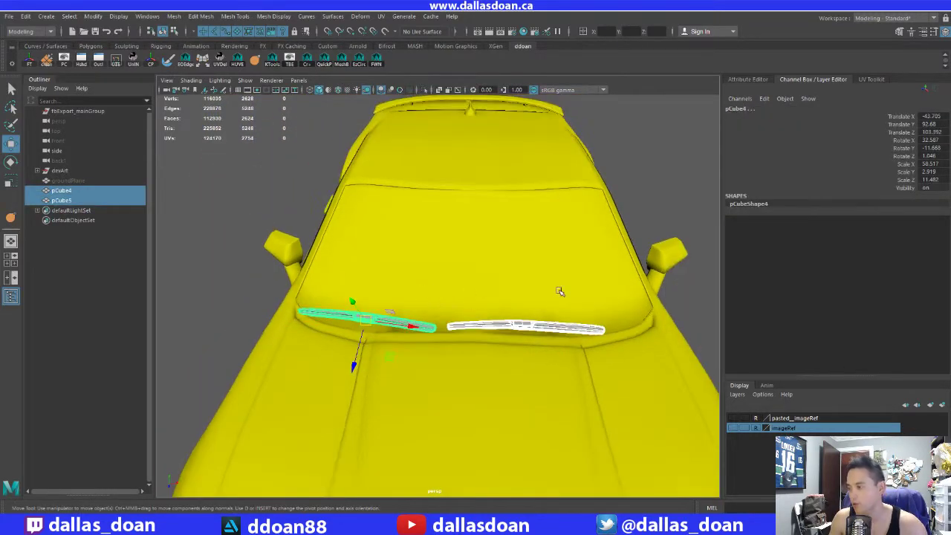
{"action": "left_click", "coordinate": [678, 300]}
{"action": "left_click_drag", "start_coordinate": [543, 304], "coordinate": [523, 302], "text": "alt"}
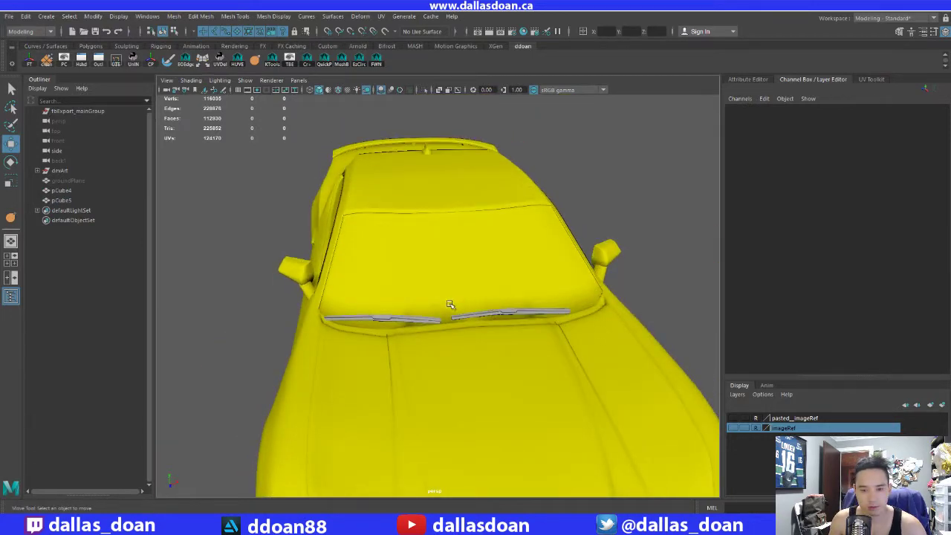
{"action": "left_click_drag", "start_coordinate": [451, 309], "coordinate": [376, 295], "text": "alt"}
Step: Create a new polygon cube in the top view to start the wiper arm
{"action": "key", "text": "space"}
{"action": "key", "text": "space"}
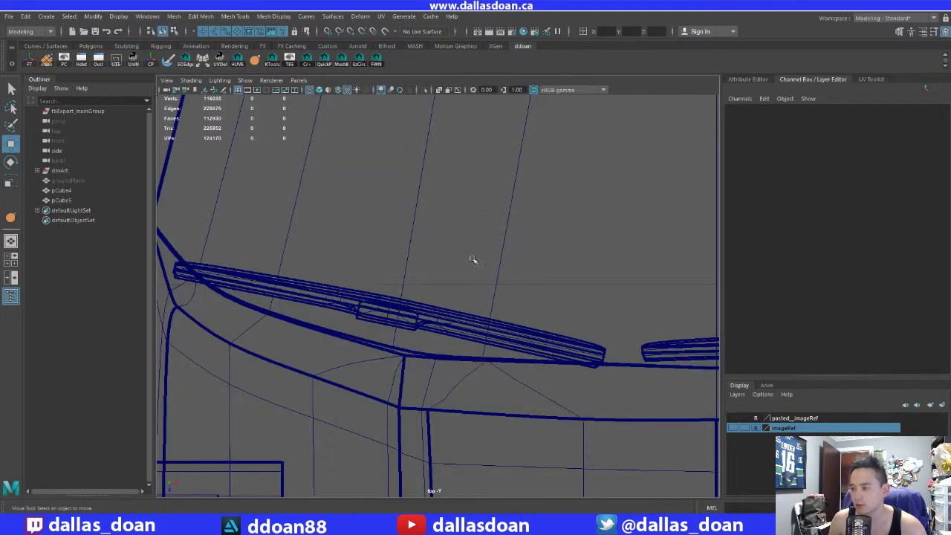
{"action": "right_click_drag", "start_coordinate": [412, 260], "coordinate": [311, 271], "text": "alt"}
{"action": "right_click_drag", "start_coordinate": [647, 287], "coordinate": [275, 287], "text": "alt"}
{"action": "right_click_drag", "start_coordinate": [607, 284], "coordinate": [531, 285], "text": "alt"}
{"action": "middle_click_drag", "start_coordinate": [531, 284], "coordinate": [438, 279], "text": "alt"}
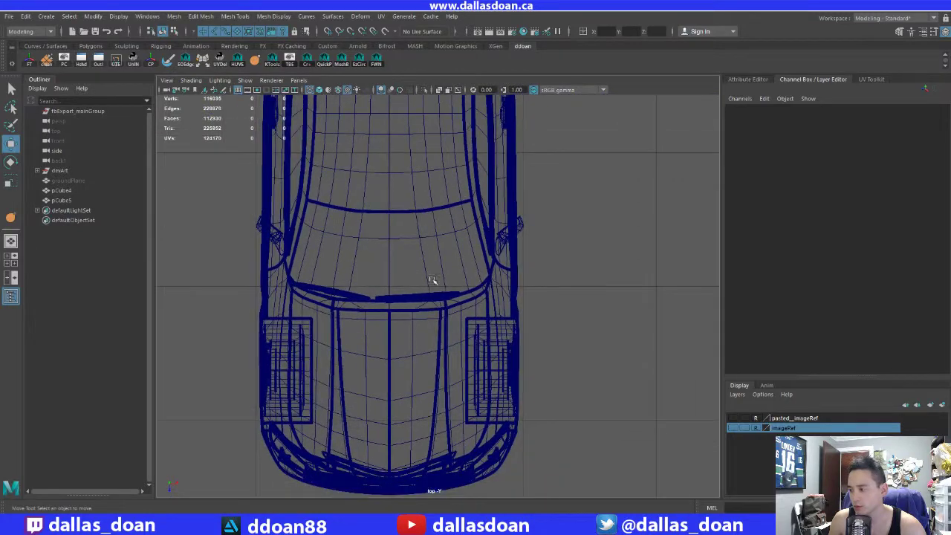
{"action": "right_click_drag", "start_coordinate": [576, 231], "coordinate": [539, 255], "text": "shift"}
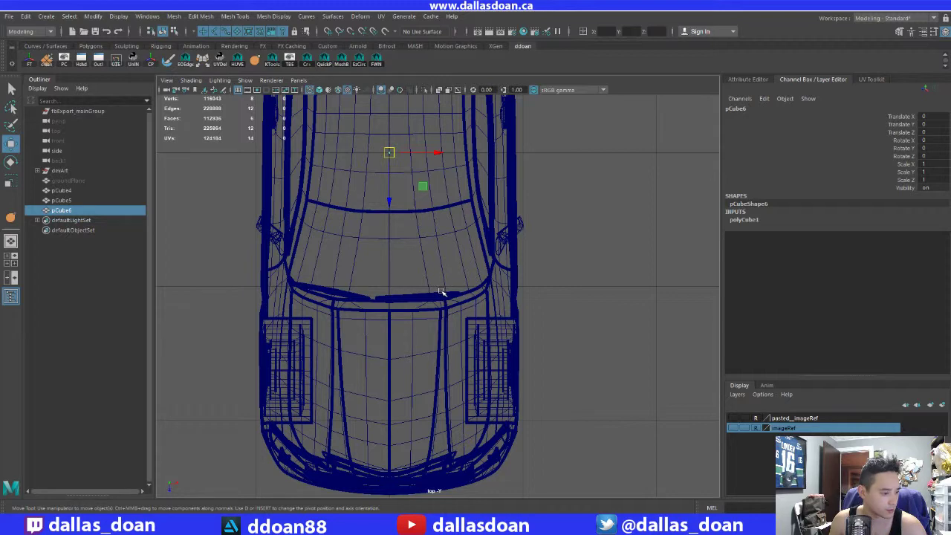
Step: Move the new cube forward to the windshield base and scale it uniformly to 5.9
{"action": "left_click_drag", "start_coordinate": [392, 202], "coordinate": [392, 330]}
{"action": "scroll", "coordinate": [390, 327], "scroll_direction": "up", "scroll_amount": 2}
{"action": "key", "text": "r"}
{"action": "left_click_drag", "start_coordinate": [369, 278], "coordinate": [371, 277]}
Step: Position the cube over the middle of the original wiper in the top view, at X -42.961 and Z 103.772
{"action": "key", "text": "w"}
{"action": "scroll", "coordinate": [365, 265], "scroll_direction": "up", "scroll_amount": 3}
{"action": "left_click_drag", "start_coordinate": [444, 263], "coordinate": [316, 281]}
{"action": "middle_click_drag", "start_coordinate": [329, 282], "coordinate": [396, 282], "text": "alt"}
{"action": "left_click", "coordinate": [344, 305], "text": "alt"}
{"action": "left_click_drag", "start_coordinate": [342, 307], "coordinate": [340, 331]}
{"action": "scroll", "coordinate": [356, 327], "scroll_direction": "up", "scroll_amount": 2}
{"action": "left_click_drag", "start_coordinate": [359, 288], "coordinate": [341, 287]}
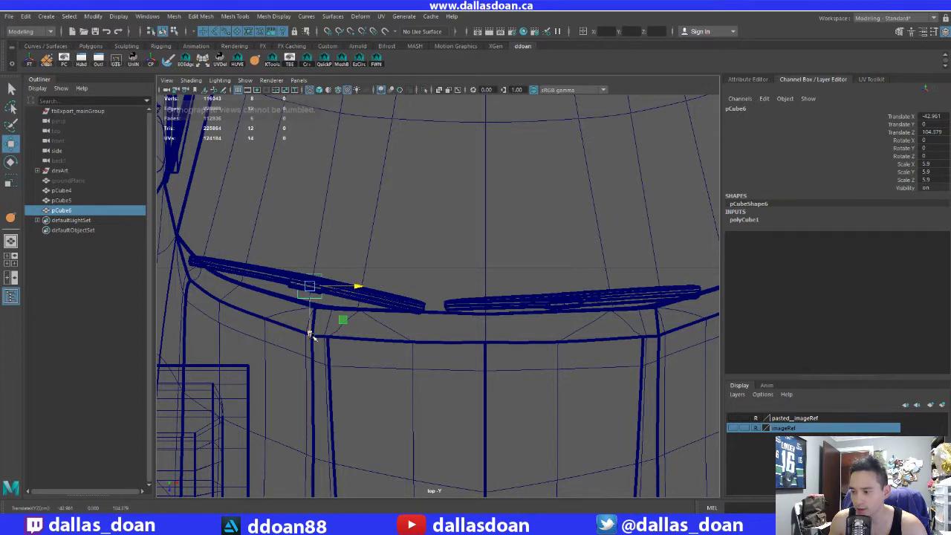
{"action": "left_click_drag", "start_coordinate": [312, 332], "coordinate": [312, 329]}
Step: Raise the cube in the perspective view to the height of the original wiper and frame it
{"action": "key", "text": "space"}
{"action": "key", "text": "space"}
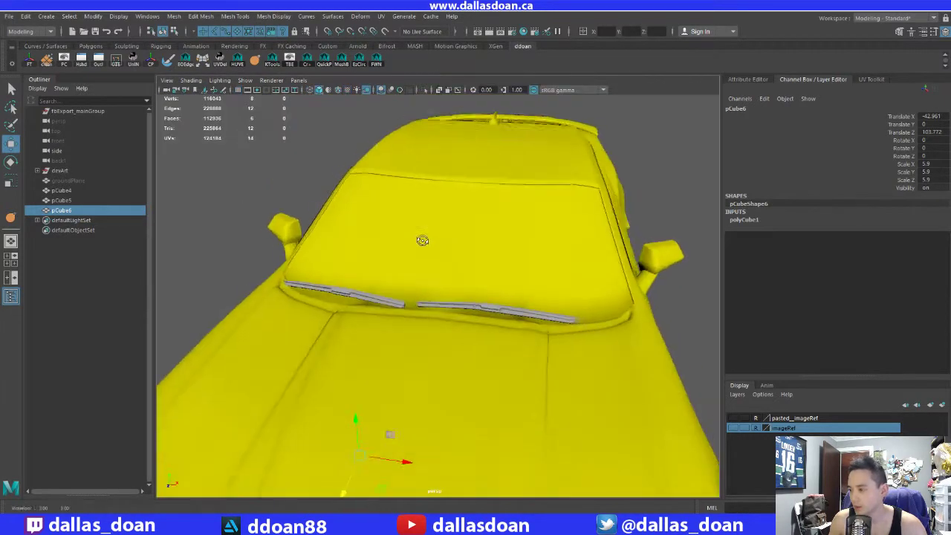
{"action": "left_click_drag", "start_coordinate": [424, 238], "coordinate": [393, 346], "text": "alt"}
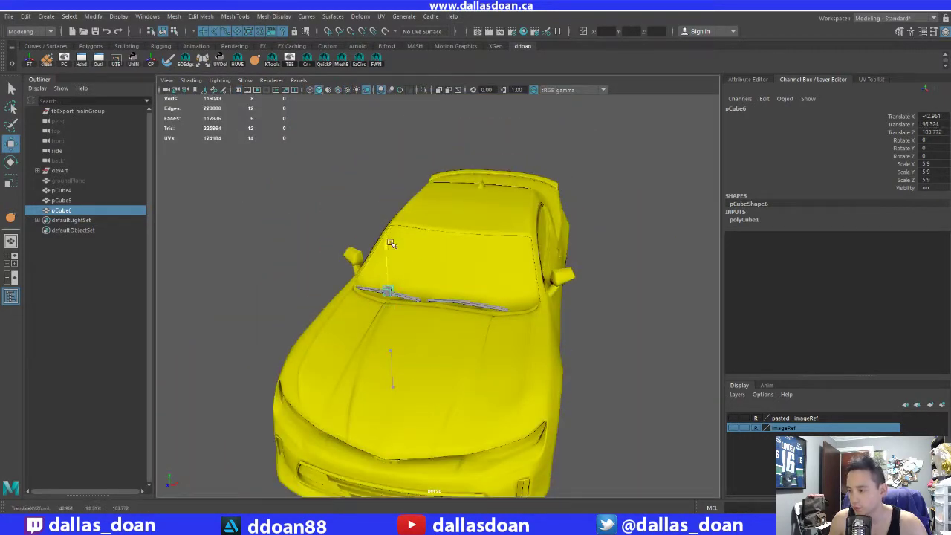
{"action": "key", "text": "f"}
{"action": "left_click_drag", "start_coordinate": [401, 257], "coordinate": [468, 281], "text": "alt"}
Step: Rotate the cube to about 27.072, -10.888, -5.514 to match the windshield's slope and the wiper's angle
{"action": "key", "text": "e"}
{"action": "left_click_drag", "start_coordinate": [522, 257], "coordinate": [446, 299], "text": "alt"}
{"action": "left_click", "coordinate": [452, 336]}
{"action": "left_click_drag", "start_coordinate": [452, 336], "coordinate": [478, 252]}
{"action": "scroll", "coordinate": [439, 339], "scroll_direction": "down", "scroll_amount": 5}
{"action": "key", "text": "w"}
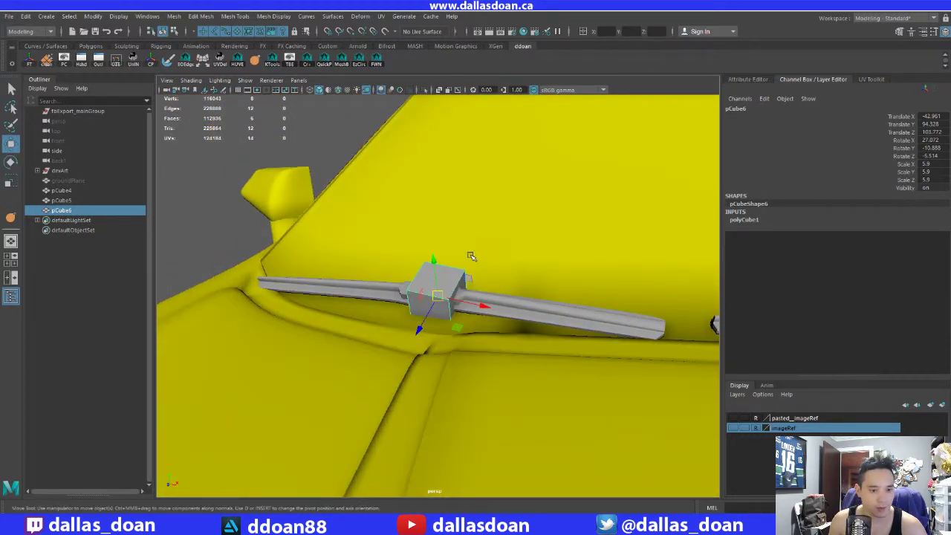
Step: Examine the cube's alignment with the original wiper in the perspective and top views
{"action": "left_click_drag", "start_coordinate": [474, 259], "coordinate": [513, 287], "text": "alt"}
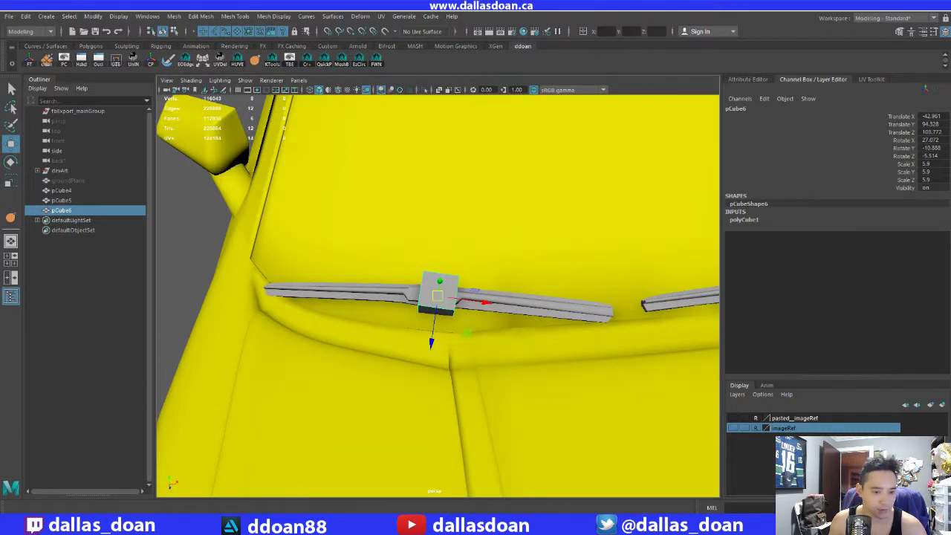
{"action": "left_click_drag", "start_coordinate": [386, 295], "coordinate": [418, 328], "text": "alt"}
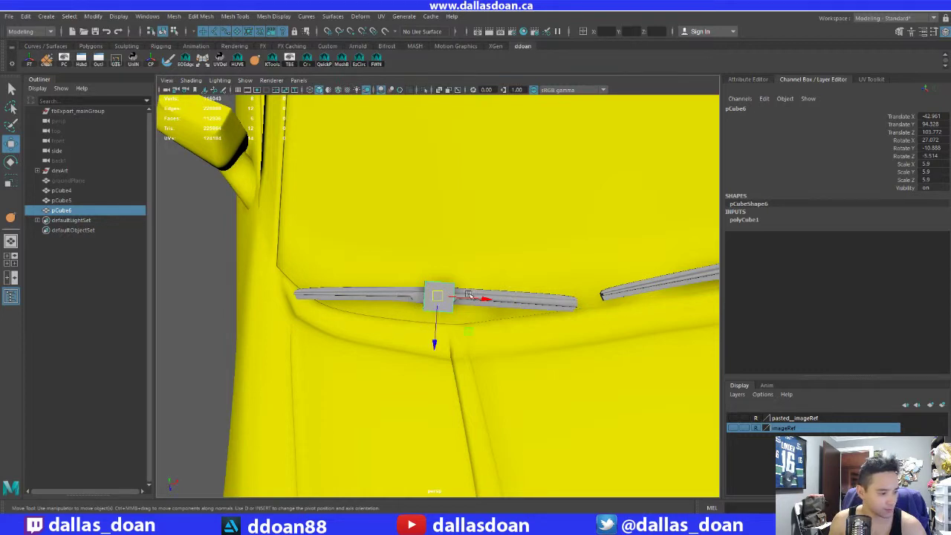
{"action": "left_click_drag", "start_coordinate": [487, 297], "coordinate": [524, 296], "text": "alt"}
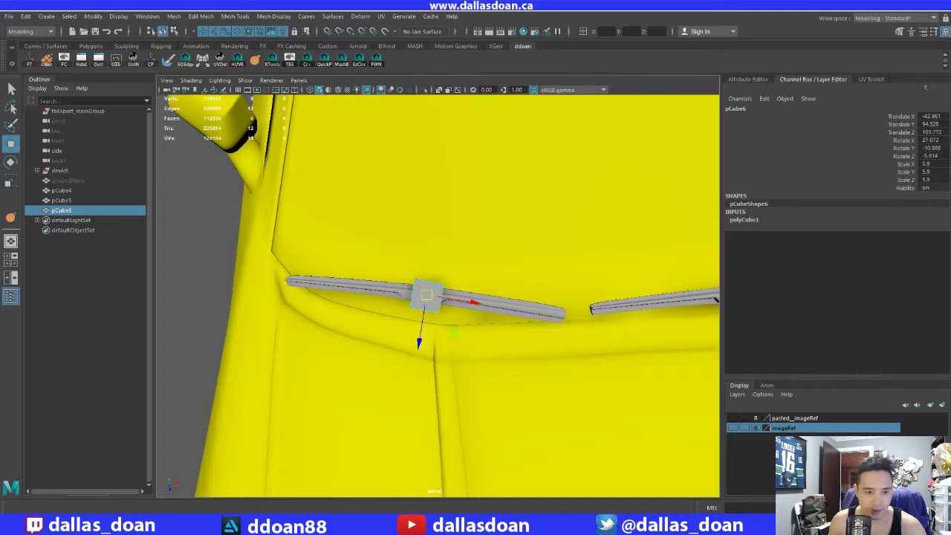
{"action": "middle_click_drag", "start_coordinate": [403, 360], "coordinate": [374, 360], "text": "alt"}
{"action": "right_click_drag", "start_coordinate": [374, 360], "coordinate": [496, 314], "text": "alt"}
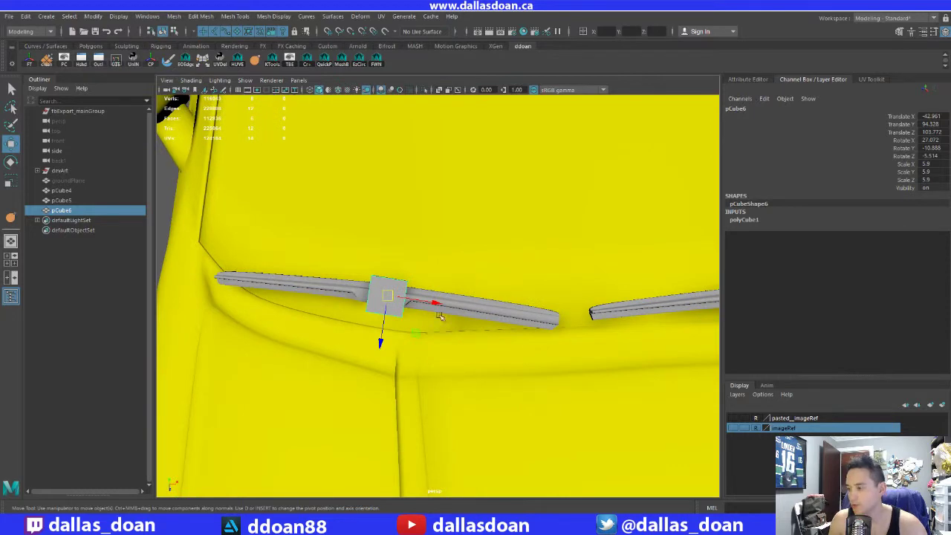
{"action": "key", "text": "space"}
{"action": "key", "text": "space"}
{"action": "right_click_drag", "start_coordinate": [312, 274], "coordinate": [367, 262], "text": "alt"}
{"action": "middle_click_drag", "start_coordinate": [367, 263], "coordinate": [466, 263], "text": "alt"}
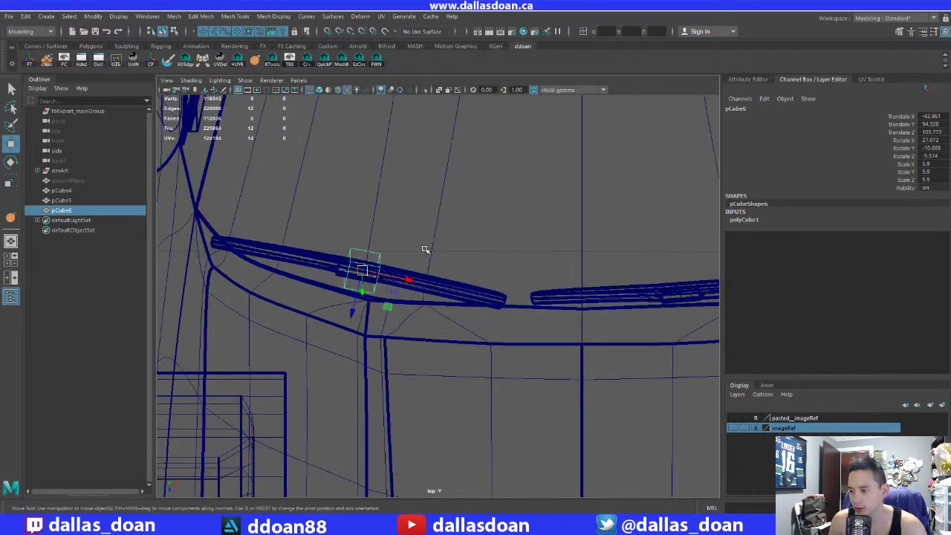
{"action": "key", "text": "space"}
{"action": "key", "text": "space"}
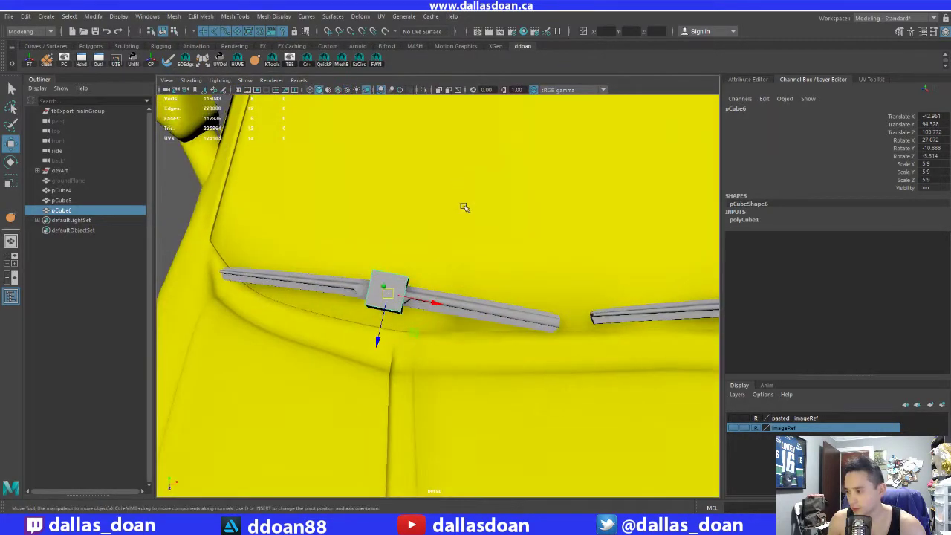
Step: Pull the cube's inner end face along the wiper to lengthen it into a rectangular block
{"action": "left_click_drag", "start_coordinate": [458, 202], "coordinate": [414, 259], "text": "alt"}
{"action": "right_click_drag", "start_coordinate": [393, 240], "coordinate": [399, 293]}
{"action": "left_click", "coordinate": [399, 293]}
{"action": "left_click_drag", "start_coordinate": [443, 305], "coordinate": [892, 355], "text": "alt"}
{"action": "right_click_drag", "start_coordinate": [312, 260], "coordinate": [272, 260], "text": "alt"}
{"action": "left_click_drag", "start_coordinate": [272, 261], "coordinate": [354, 340], "text": "alt"}
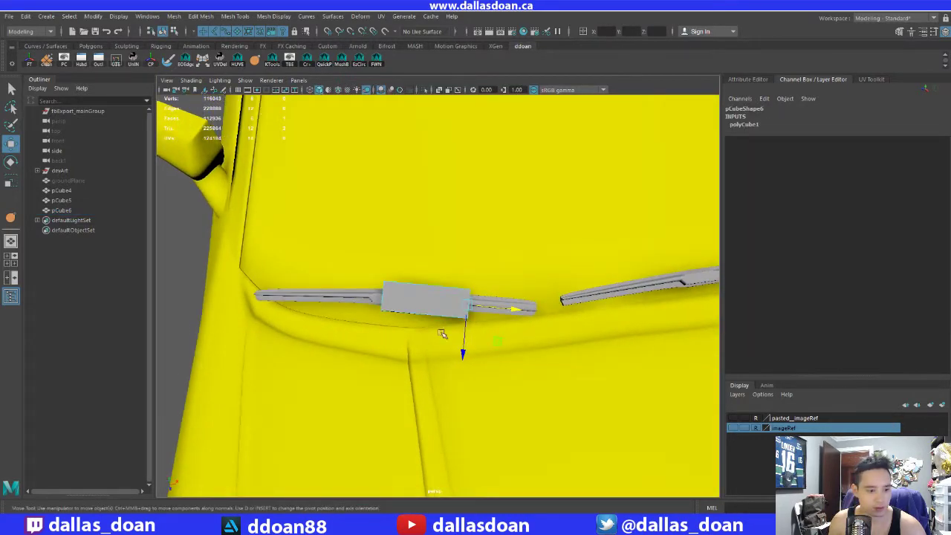
Step: Return to object selection and narrow the block across the wiper to a Z scale of about 1.55
{"action": "left_click_drag", "start_coordinate": [461, 321], "coordinate": [440, 316], "text": "alt"}
{"action": "right_click_drag", "start_coordinate": [403, 305], "coordinate": [408, 311]}
{"action": "key", "text": "r"}
{"action": "left_click", "coordinate": [415, 315]}
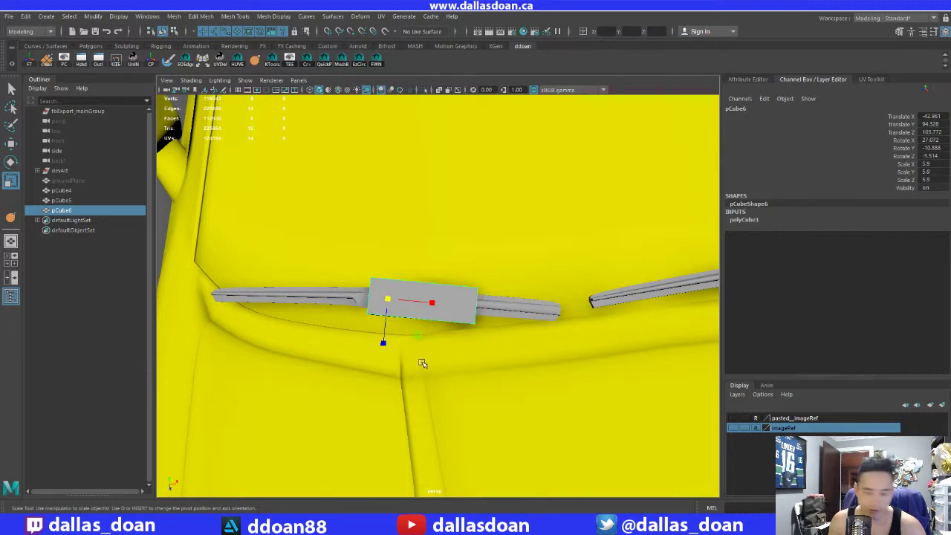
{"action": "left_click_drag", "start_coordinate": [384, 345], "coordinate": [392, 308]}
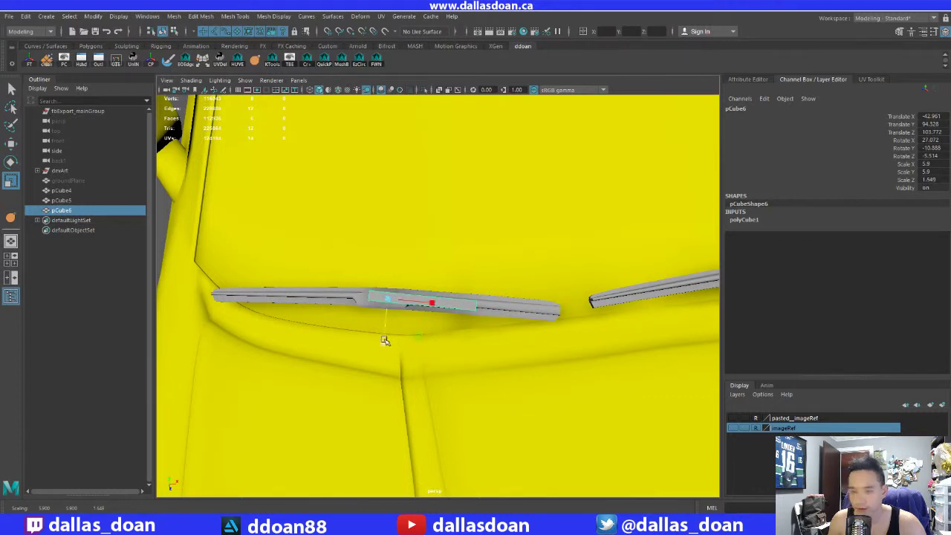
Step: Move the narrowed block onto the raised middle section of the original wiper
{"action": "key", "text": "w"}
{"action": "scroll", "coordinate": [397, 347], "scroll_direction": "up", "scroll_amount": 2}
{"action": "left_click_drag", "start_coordinate": [369, 344], "coordinate": [438, 283]}
{"action": "scroll", "coordinate": [394, 346], "scroll_direction": "up", "scroll_amount": 4}
Step: Align the block with the wiper by rotating it to 25.805, -11.659, 0.474, and thin it to Y scale 0.594 and Z scale 1.165
{"action": "key", "text": "e"}
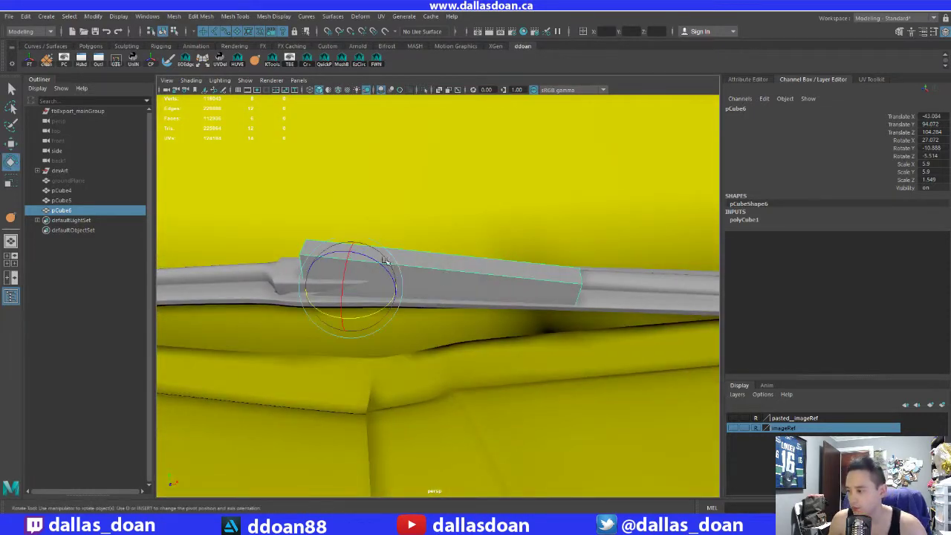
{"action": "left_click_drag", "start_coordinate": [384, 271], "coordinate": [342, 236]}
{"action": "key", "text": "r"}
{"action": "key", "text": "w"}
{"action": "left_click_drag", "start_coordinate": [372, 242], "coordinate": [349, 265], "text": "alt"}
{"action": "key", "text": "e"}
{"action": "key", "text": "r"}
{"action": "key", "text": "w"}
{"action": "left_click_drag", "start_coordinate": [344, 311], "coordinate": [439, 278], "text": "alt"}
Step: Select the block's inner end vertices and pull them back along the wiper to shorten the block
{"action": "right_click_drag", "start_coordinate": [439, 278], "coordinate": [376, 227]}
{"action": "left_click", "coordinate": [472, 282]}
{"action": "left_click_drag", "start_coordinate": [428, 282], "coordinate": [396, 259], "text": "alt"}
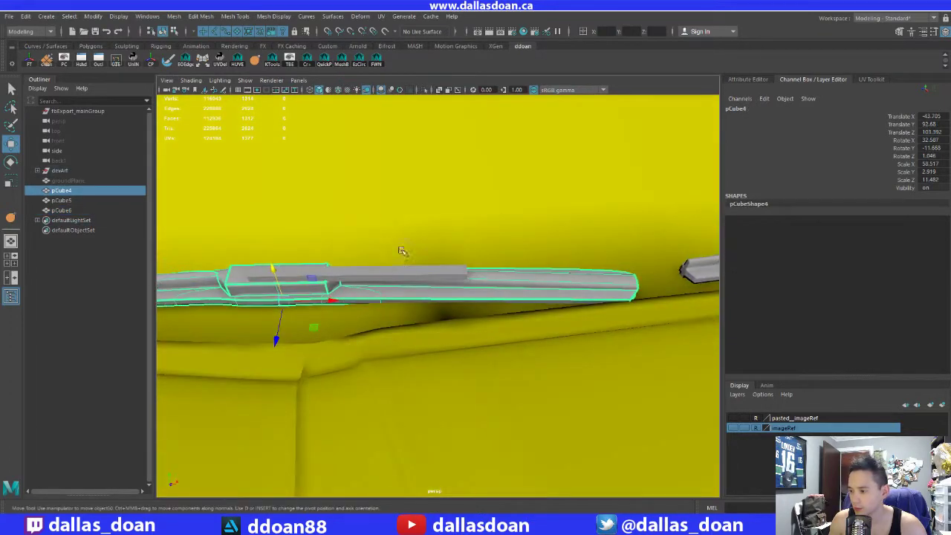
{"action": "left_click", "coordinate": [392, 275]}
{"action": "right_click_drag", "start_coordinate": [413, 270], "coordinate": [378, 239]}
{"action": "left_click_drag", "start_coordinate": [450, 250], "coordinate": [472, 273]}
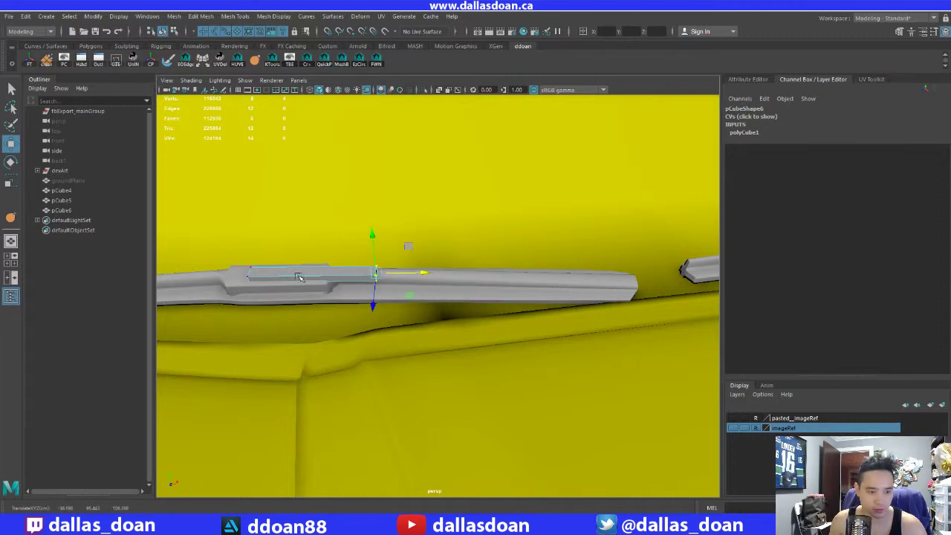
Step: Extrude the block's inner end face with local translate Z 6.966 and X -2.505 to form an angled arm segment
{"action": "left_click_drag", "start_coordinate": [327, 271], "coordinate": [359, 258], "text": "alt"}
{"action": "right_click_drag", "start_coordinate": [355, 257], "coordinate": [355, 289]}
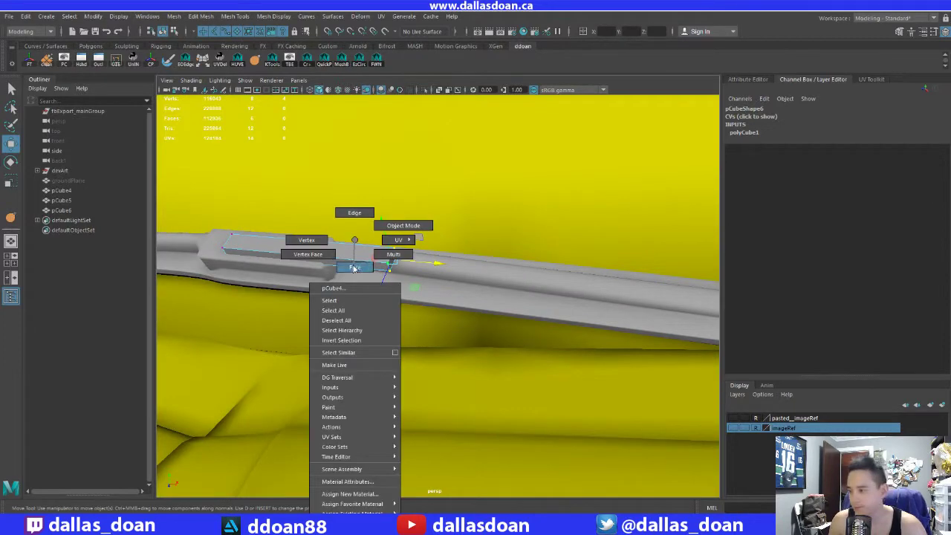
{"action": "left_click_drag", "start_coordinate": [355, 290], "coordinate": [363, 257], "text": "alt"}
{"action": "left_click", "coordinate": [372, 261]}
{"action": "left_click", "coordinate": [399, 262]}
{"action": "left_click_drag", "start_coordinate": [426, 272], "coordinate": [443, 289], "text": "alt"}
{"action": "middle_click_drag", "start_coordinate": [416, 318], "coordinate": [413, 314], "text": "alt"}
{"action": "left_click_drag", "start_coordinate": [413, 313], "coordinate": [436, 320], "text": "alt"}
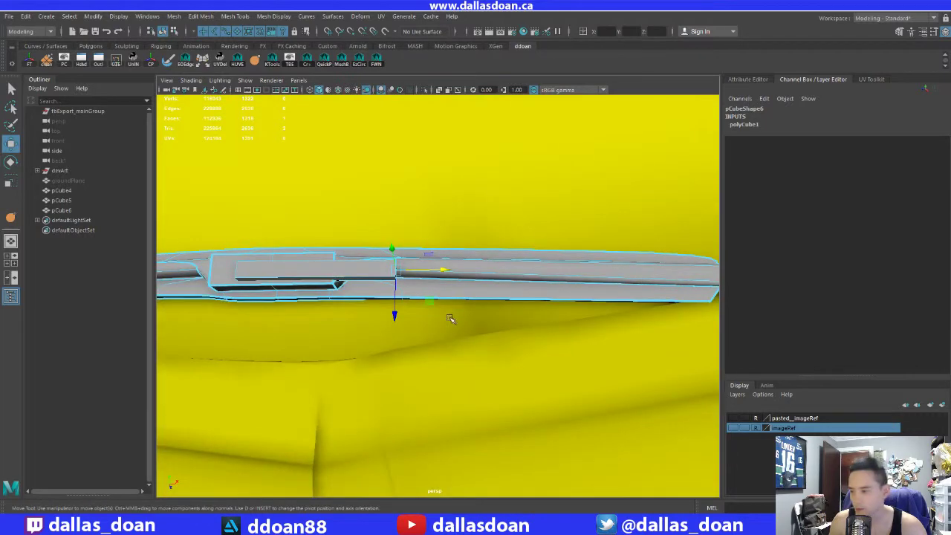
{"action": "right_click_drag", "start_coordinate": [482, 279], "coordinate": [463, 285], "text": "shift"}
{"action": "left_click_drag", "start_coordinate": [435, 274], "coordinate": [523, 277]}
{"action": "left_click_drag", "start_coordinate": [515, 287], "coordinate": [495, 283], "text": "alt"}
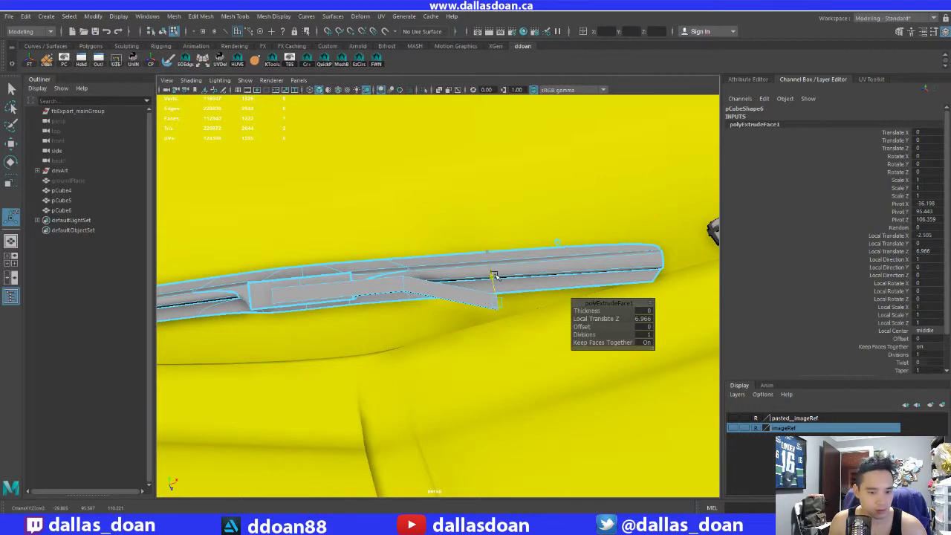
Step: Extrude the arm's end face again with a local translate Z of 4.862 to add a straight segment
{"action": "middle_click_drag", "start_coordinate": [499, 276], "coordinate": [403, 272], "text": "alt"}
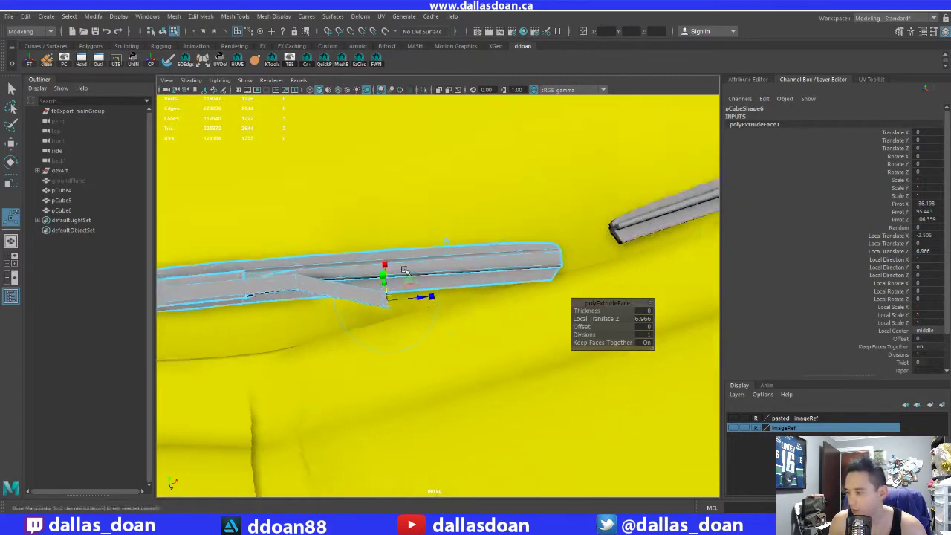
{"action": "left_click_drag", "start_coordinate": [403, 272], "coordinate": [444, 245], "text": "alt"}
{"action": "right_click_drag", "start_coordinate": [444, 246], "coordinate": [442, 281], "text": "shift"}
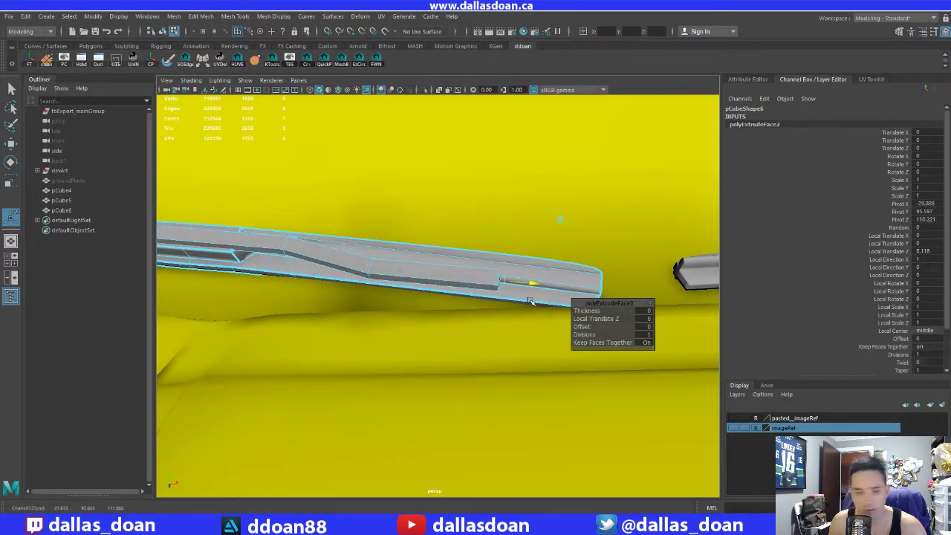
{"action": "left_click_drag", "start_coordinate": [497, 298], "coordinate": [496, 298]}
{"action": "scroll", "coordinate": [396, 302], "scroll_direction": "down", "scroll_amount": 2}
{"action": "left_click_drag", "start_coordinate": [429, 310], "coordinate": [445, 293], "text": "alt"}
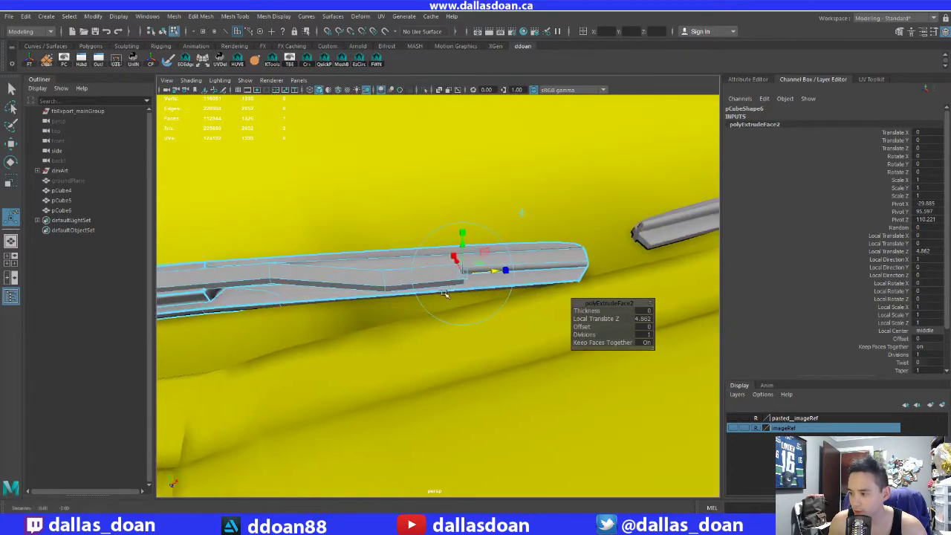
Step: Select the edge loop at the arm's outer bend and slide it further along the blade
{"action": "right_click_drag", "start_coordinate": [395, 270], "coordinate": [398, 214]}
{"action": "double_click", "coordinate": [388, 276]}
{"action": "left_click_drag", "start_coordinate": [443, 277], "coordinate": [598, 286], "text": "alt"}
{"action": "key", "text": "w"}
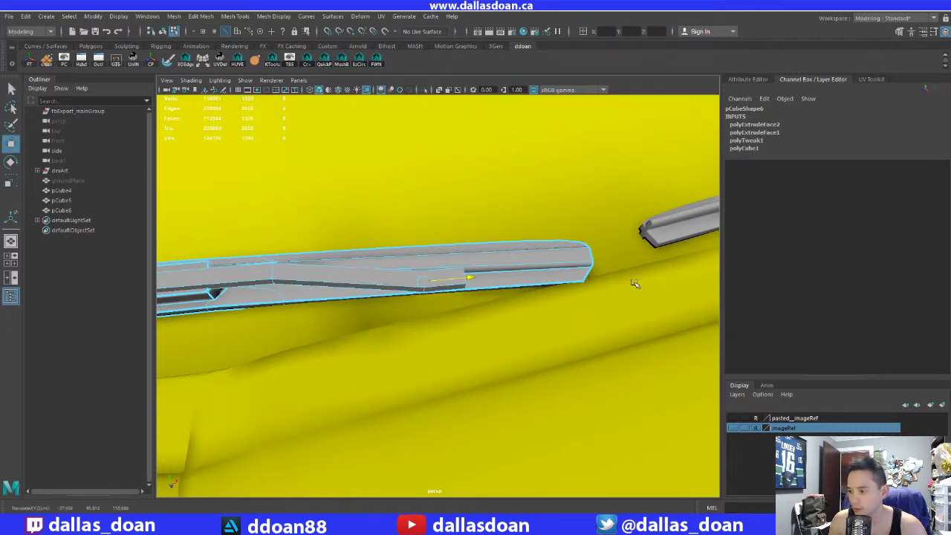
{"action": "left_click_drag", "start_coordinate": [437, 300], "coordinate": [414, 294], "text": "alt"}
{"action": "right_click_drag", "start_coordinate": [344, 277], "coordinate": [303, 300]}
{"action": "left_click_drag", "start_coordinate": [301, 301], "coordinate": [344, 279], "text": "alt"}
{"action": "right_click_drag", "start_coordinate": [343, 239], "coordinate": [297, 242]}
{"action": "left_click", "coordinate": [421, 288]}
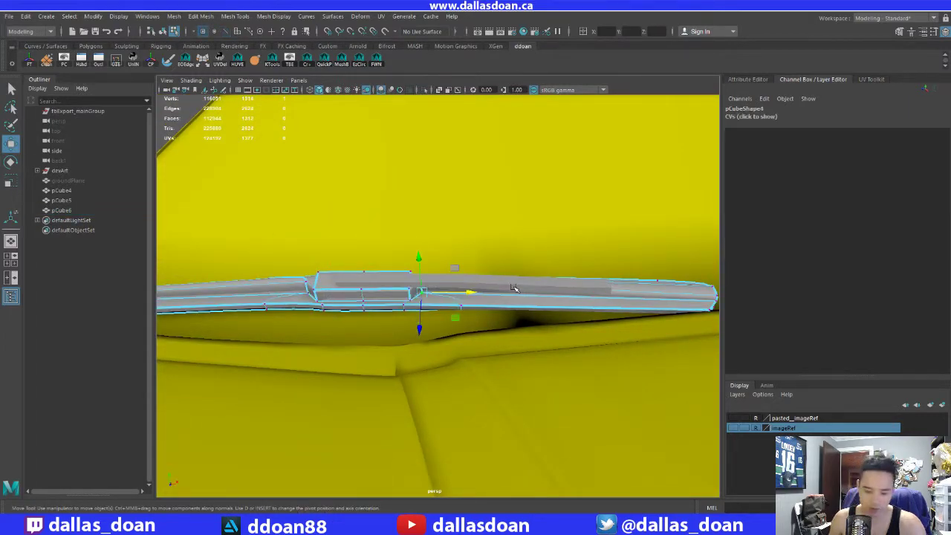
{"action": "key", "text": "F8"}
Step: Select the wiper arm's inner end vertices and refit them against the blade's centre block
{"action": "left_click", "coordinate": [467, 281]}
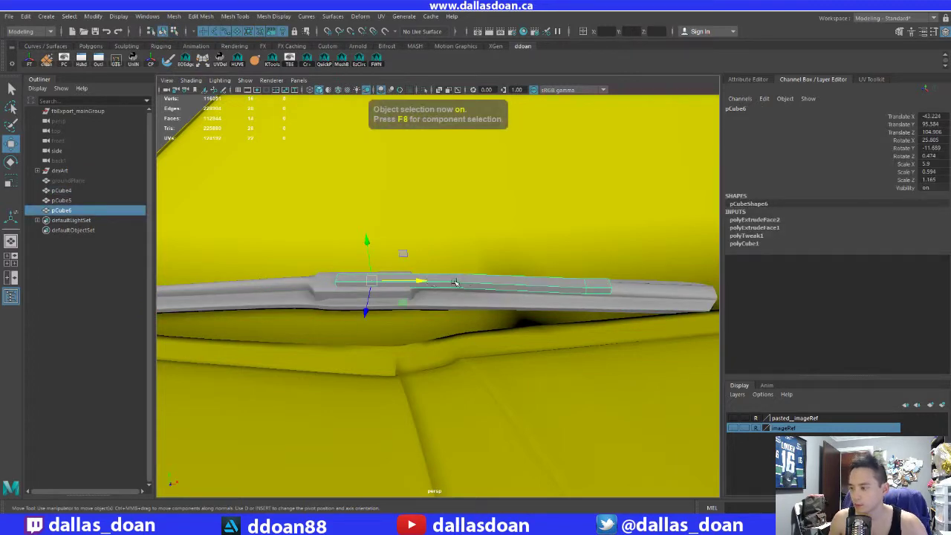
{"action": "right_click_drag", "start_coordinate": [453, 278], "coordinate": [321, 247]}
{"action": "left_click", "coordinate": [339, 287]}
{"action": "left_click", "coordinate": [381, 284]}
{"action": "middle_click_drag", "start_coordinate": [381, 284], "coordinate": [494, 289], "text": "alt"}
{"action": "left_click_drag", "start_coordinate": [494, 289], "coordinate": [486, 273], "text": "alt"}
{"action": "key", "text": "F8"}
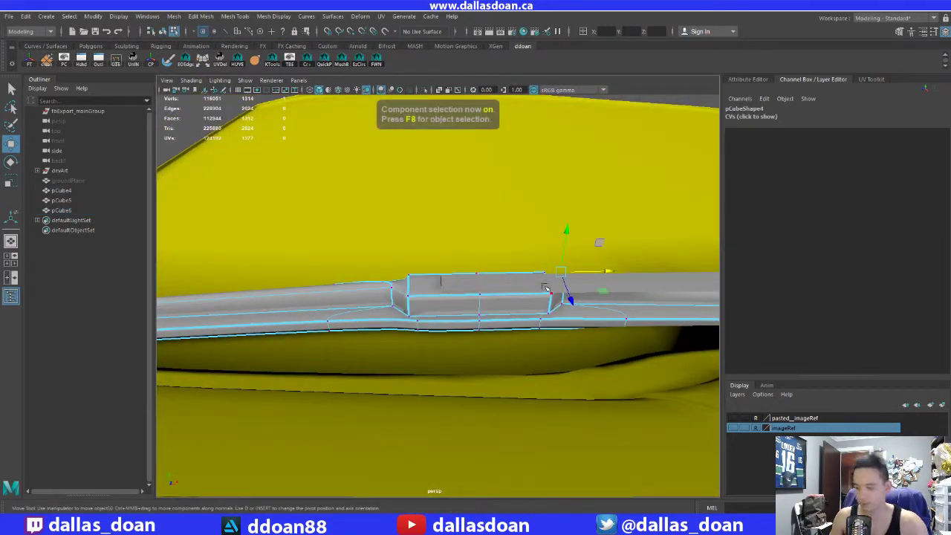
{"action": "key", "text": "F8"}
{"action": "left_click", "coordinate": [644, 277], "text": "shift"}
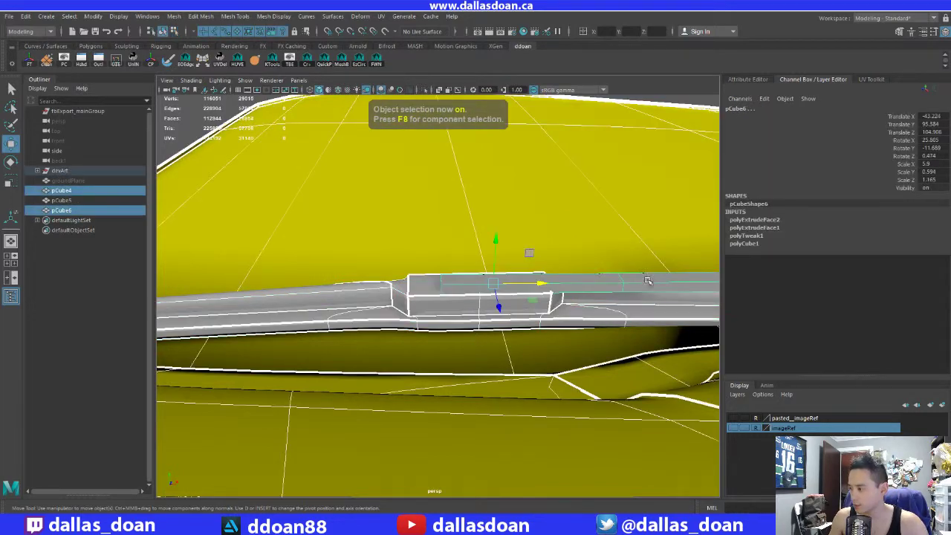
{"action": "left_click", "coordinate": [637, 280]}
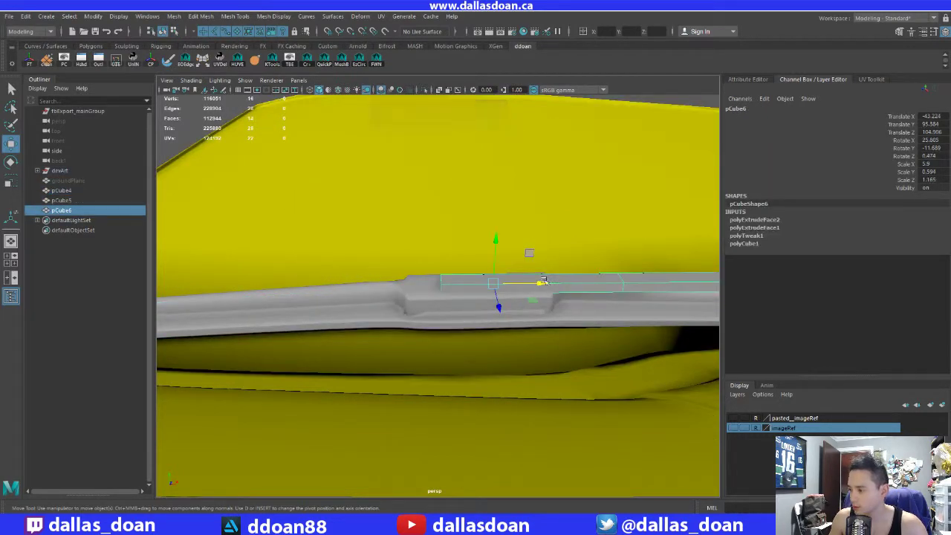
{"action": "right_click_drag", "start_coordinate": [622, 283], "coordinate": [574, 241]}
{"action": "left_click_drag", "start_coordinate": [430, 248], "coordinate": [494, 322]}
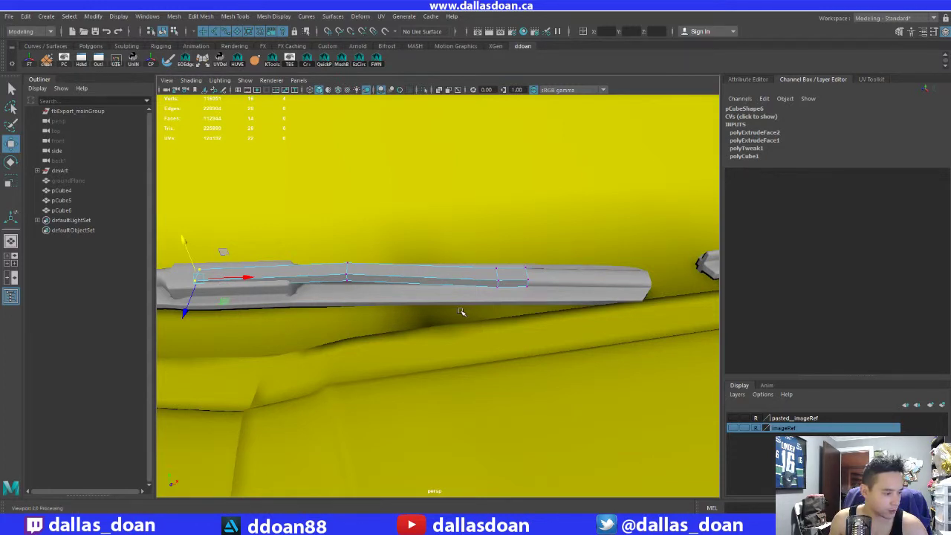
Step: Select the vertices at the arm's outer end and lower them below the blade toward the hood
{"action": "right_click_drag", "start_coordinate": [504, 269], "coordinate": [501, 303]}
{"action": "right_click_drag", "start_coordinate": [499, 303], "coordinate": [458, 298], "text": "alt"}
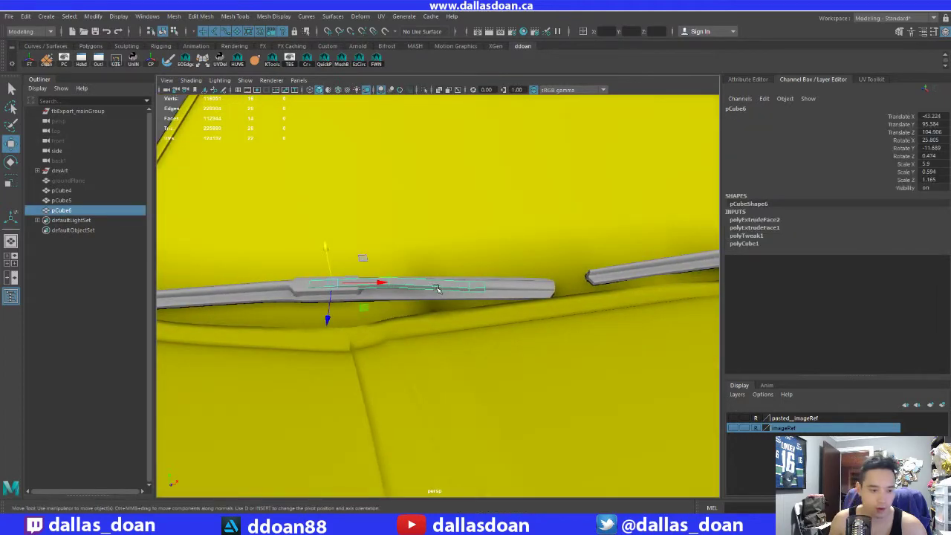
{"action": "left_click_drag", "start_coordinate": [424, 306], "coordinate": [421, 272], "text": "alt"}
{"action": "right_click_drag", "start_coordinate": [429, 240], "coordinate": [394, 242]}
{"action": "left_click_drag", "start_coordinate": [395, 243], "coordinate": [467, 304]}
{"action": "left_click_drag", "start_coordinate": [433, 232], "coordinate": [433, 255]}
{"action": "left_click_drag", "start_coordinate": [387, 264], "coordinate": [550, 260], "text": "alt"}
{"action": "left_click_drag", "start_coordinate": [446, 289], "coordinate": [375, 286], "text": "alt"}
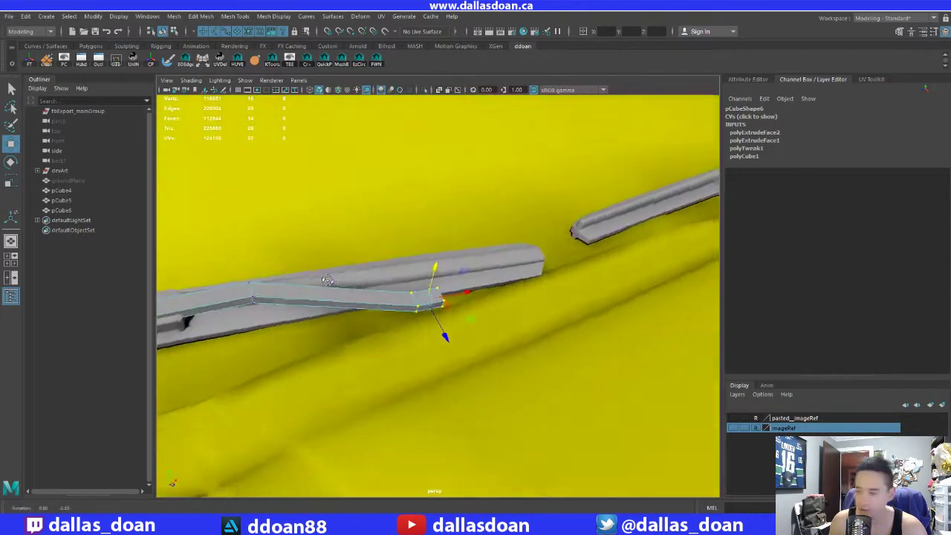
{"action": "left_click_drag", "start_coordinate": [319, 277], "coordinate": [450, 297], "text": "alt"}
Step: Extrude the arm's outer end face with a local translate Z of 13.446 to add a long segment
{"action": "right_click_drag", "start_coordinate": [439, 240], "coordinate": [437, 276]}
{"action": "left_click_drag", "start_coordinate": [452, 299], "coordinate": [484, 303], "text": "alt"}
{"action": "right_click_drag", "start_coordinate": [525, 253], "coordinate": [525, 280], "text": "shift"}
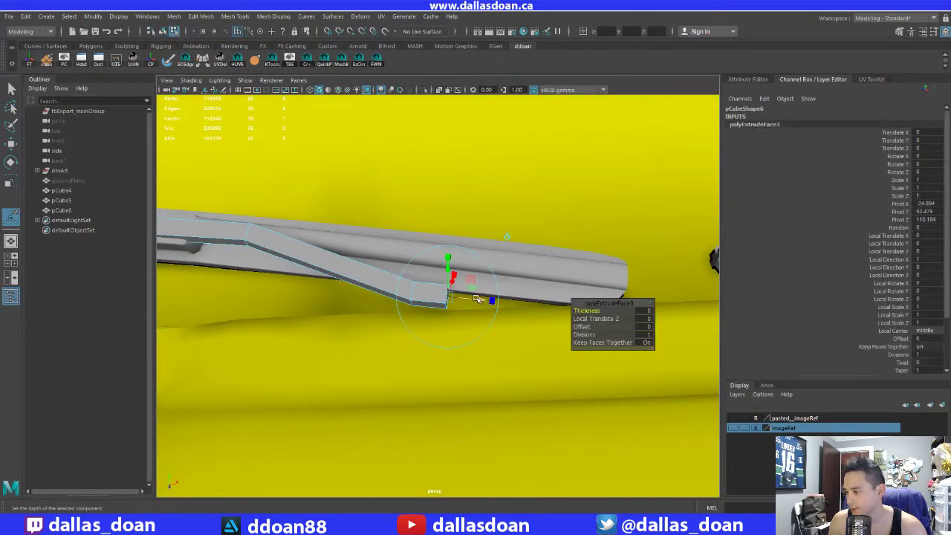
{"action": "left_click_drag", "start_coordinate": [476, 298], "coordinate": [709, 323]}
{"action": "right_click_drag", "start_coordinate": [565, 292], "coordinate": [445, 282], "text": "alt"}
{"action": "middle_click_drag", "start_coordinate": [484, 281], "coordinate": [393, 281], "text": "alt"}
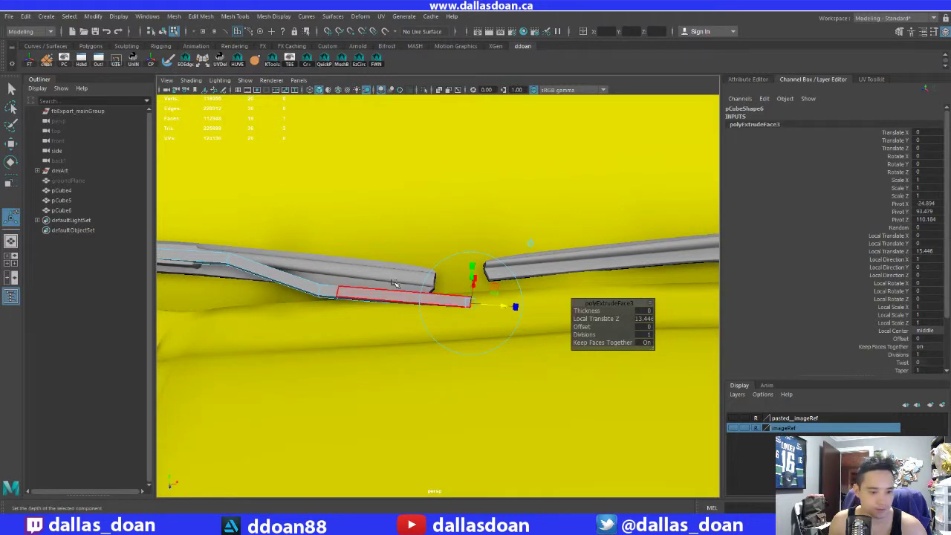
{"action": "left_click_drag", "start_coordinate": [394, 282], "coordinate": [483, 295], "text": "alt"}
Step: Scale up the arm's outer end face in width and height to flare the new segment
{"action": "key", "text": "r"}
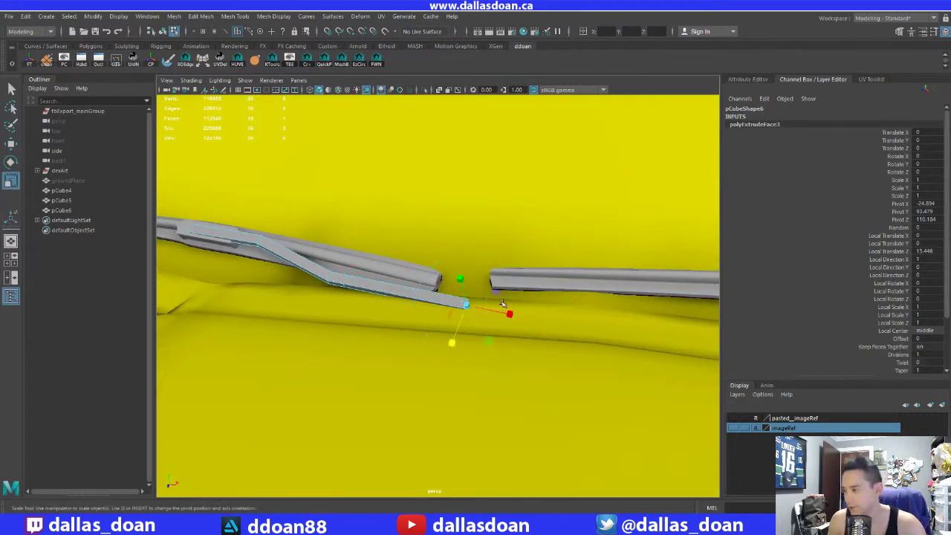
{"action": "left_click_drag", "start_coordinate": [451, 336], "coordinate": [438, 362]}
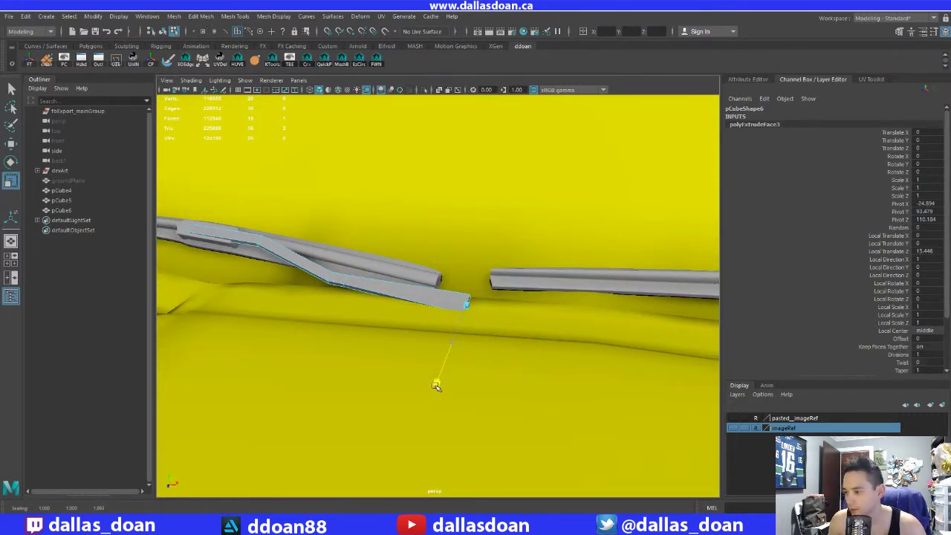
{"action": "left_click_drag", "start_coordinate": [425, 394], "coordinate": [425, 393]}
{"action": "left_click_drag", "start_coordinate": [462, 320], "coordinate": [389, 308], "text": "alt"}
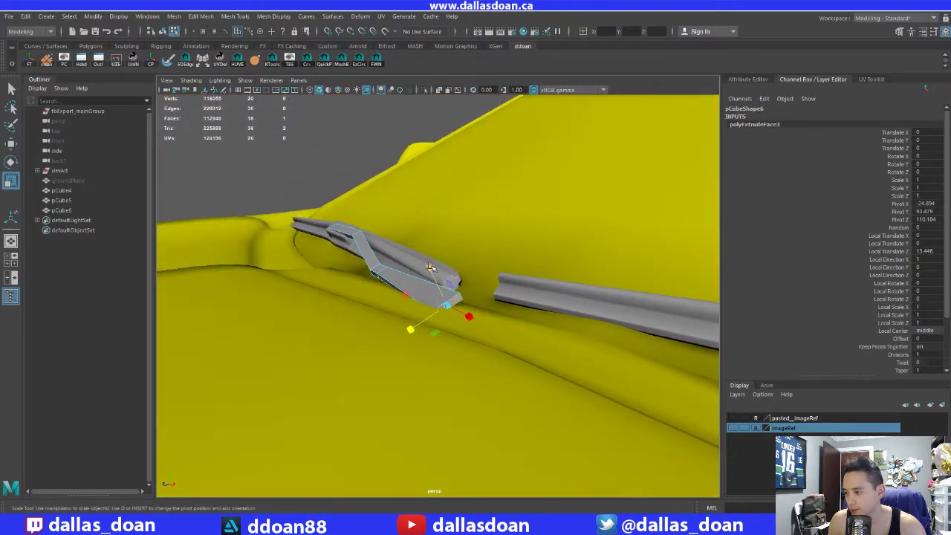
{"action": "middle_click_drag", "start_coordinate": [429, 267], "coordinate": [419, 245]}
{"action": "left_click_drag", "start_coordinate": [370, 153], "coordinate": [372, 151]}
{"action": "left_click_drag", "start_coordinate": [435, 286], "coordinate": [517, 310], "text": "alt"}
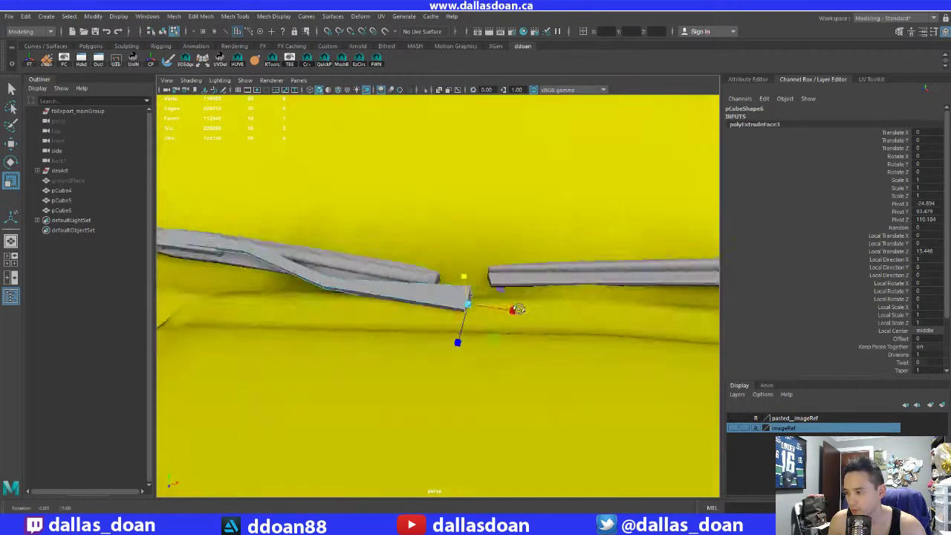
Step: Move the arm's end face away from the bend to lengthen the flared segment, and return to object selection
{"action": "right_click_drag", "start_coordinate": [517, 311], "coordinate": [472, 318], "text": "alt"}
{"action": "mouse_move", "coordinate": [472, 318]}
{"action": "left_mouse_down", "text": "alt"}
{"action": "mouse_move", "coordinate": [478, 311]}
{"action": "mouse_move", "coordinate": [470, 326]}
{"action": "left_mouse_up", "text": "alt"}
{"action": "key", "text": "w"}
{"action": "scroll", "coordinate": [465, 333], "scroll_direction": "up", "scroll_amount": 2}
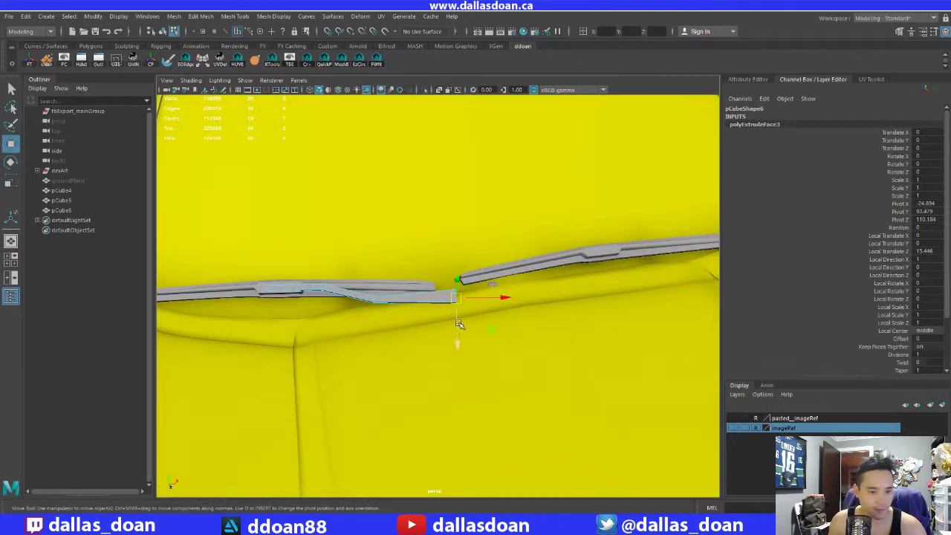
{"action": "left_click_drag", "start_coordinate": [594, 308], "coordinate": [513, 335], "text": "alt"}
{"action": "key", "text": "r"}
{"action": "key", "text": "w"}
{"action": "key", "text": "F8"}
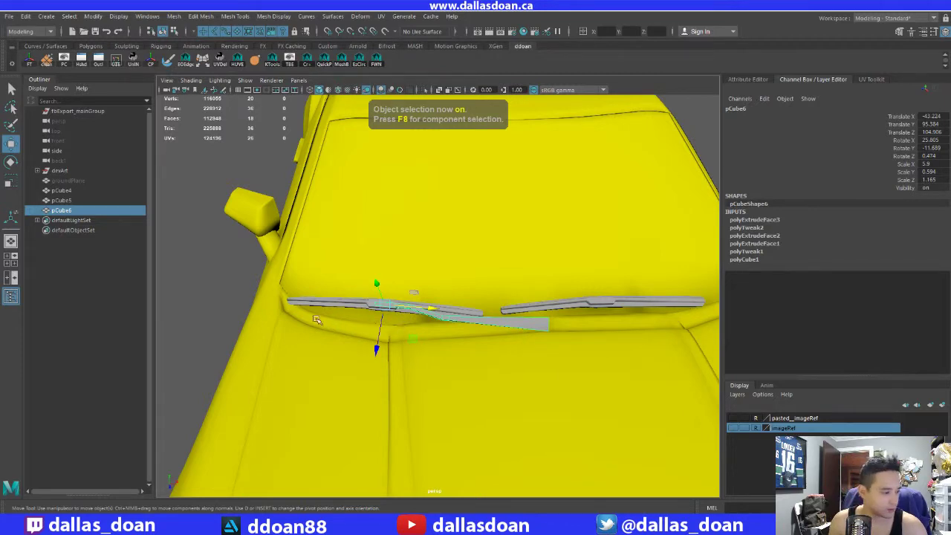
{"action": "scroll", "coordinate": [341, 328], "scroll_direction": "down", "scroll_amount": 4}
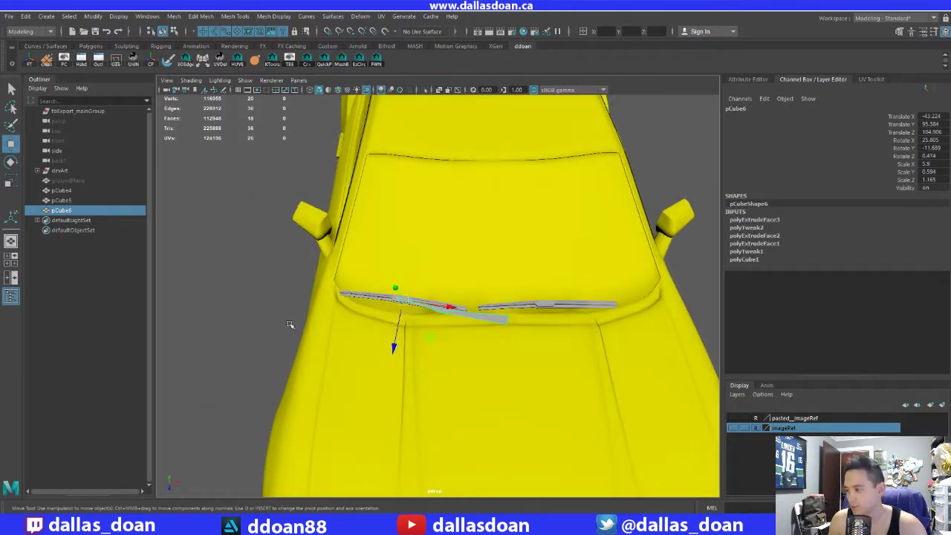
{"action": "left_click", "coordinate": [290, 324]}
{"action": "scroll", "coordinate": [290, 324], "scroll_direction": "up", "scroll_amount": 4}
{"action": "left_click_drag", "start_coordinate": [290, 325], "coordinate": [413, 321], "text": "alt"}
{"action": "left_click", "coordinate": [383, 320]}
{"action": "key", "text": "f"}
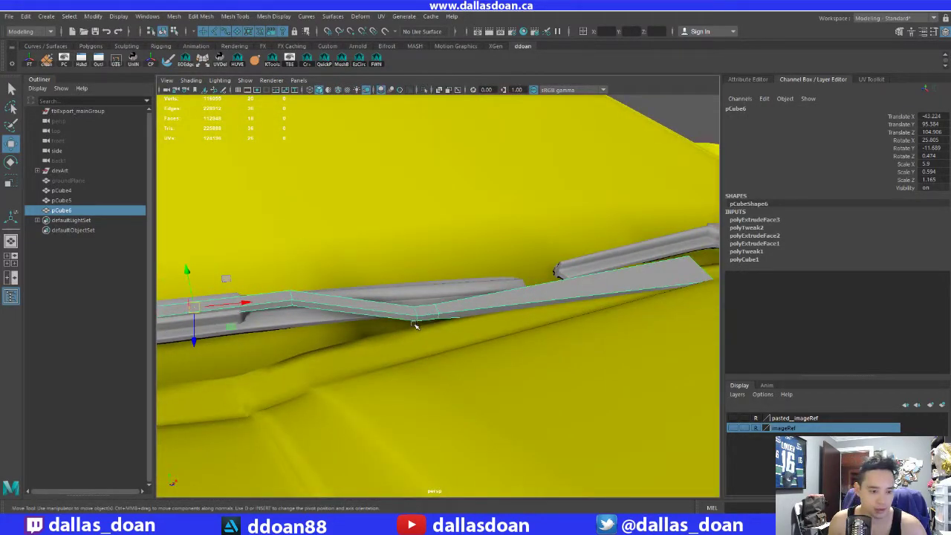
{"action": "left_click_drag", "start_coordinate": [424, 335], "coordinate": [444, 324], "text": "alt"}
{"action": "right_click_drag", "start_coordinate": [445, 239], "coordinate": [438, 260]}
{"action": "left_click", "coordinate": [433, 323]}
{"action": "left_click", "coordinate": [618, 298]}
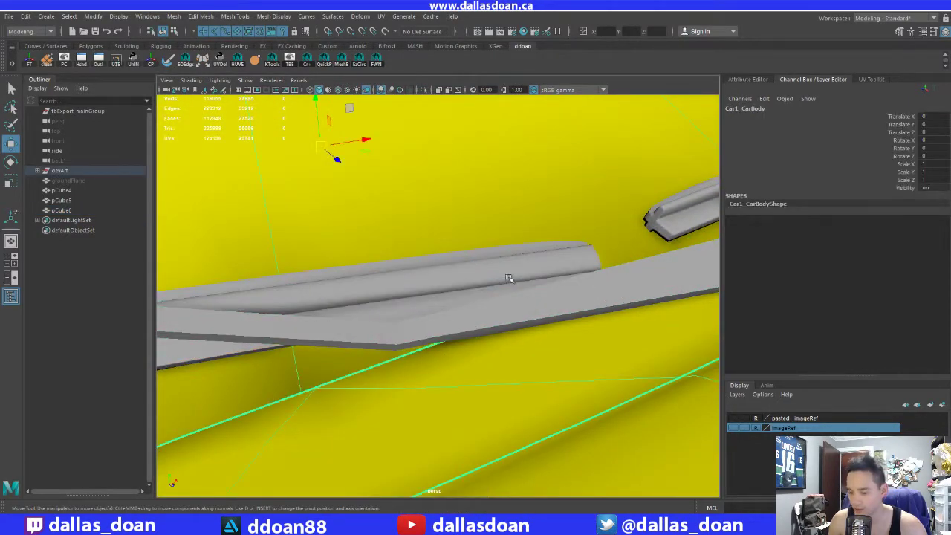
{"action": "key", "text": "F8"}
{"action": "key", "text": "F8"}
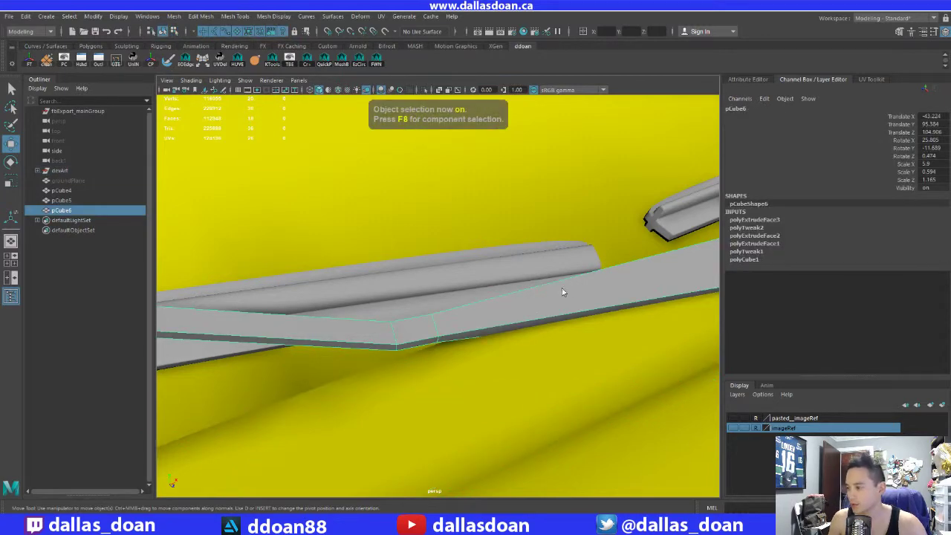
Step: Select the edge loop where the arm's flared segment begins and scale it up along Y
{"action": "right_click_drag", "start_coordinate": [561, 239], "coordinate": [563, 291]}
{"action": "right_click_drag", "start_coordinate": [562, 223], "coordinate": [562, 214]}
{"action": "left_click", "coordinate": [440, 327]}
{"action": "left_click_drag", "start_coordinate": [668, 261], "coordinate": [594, 274], "text": "alt"}
{"action": "right_click_drag", "start_coordinate": [524, 238], "coordinate": [525, 215]}
{"action": "left_click_drag", "start_coordinate": [456, 314], "coordinate": [471, 346], "text": "alt"}
{"action": "key", "text": "r"}
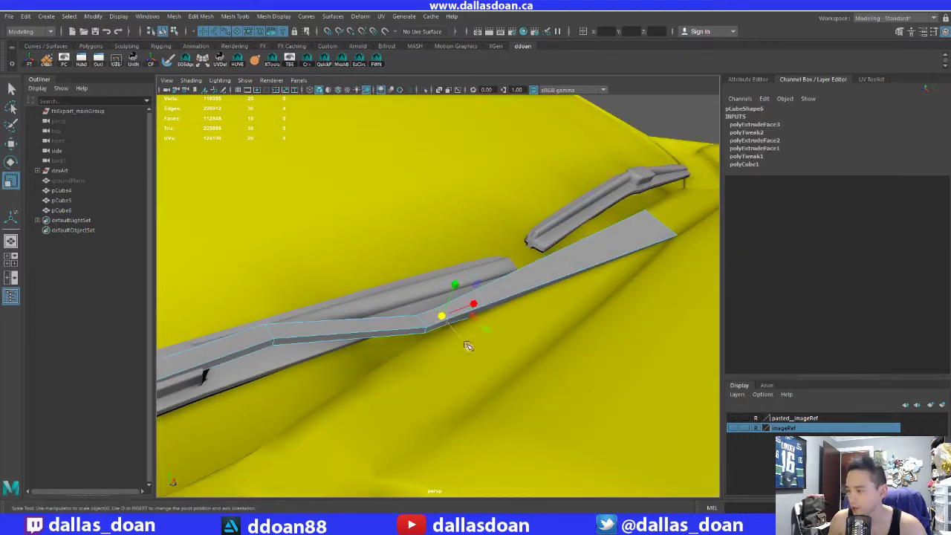
{"action": "middle_click_drag", "start_coordinate": [466, 345], "coordinate": [472, 353]}
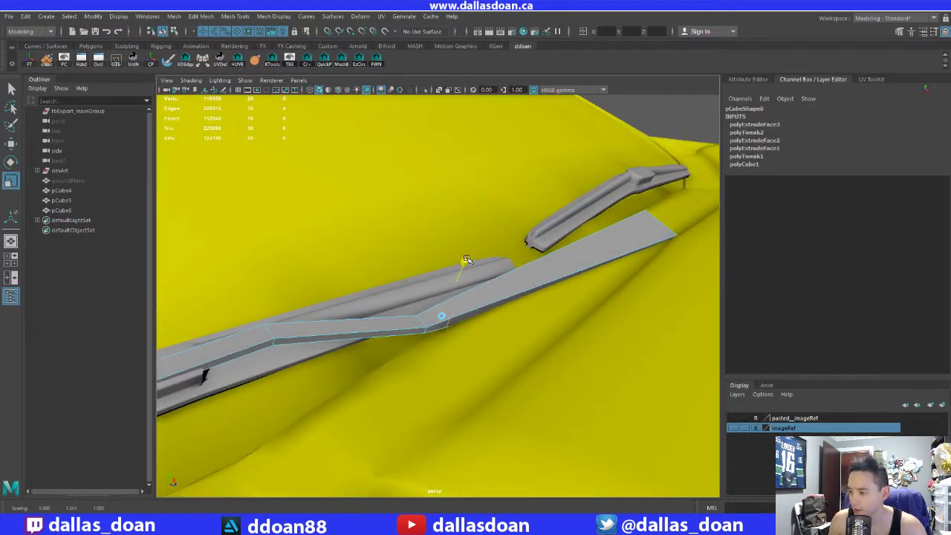
{"action": "left_click_drag", "start_coordinate": [466, 259], "coordinate": [503, 298], "text": "alt"}
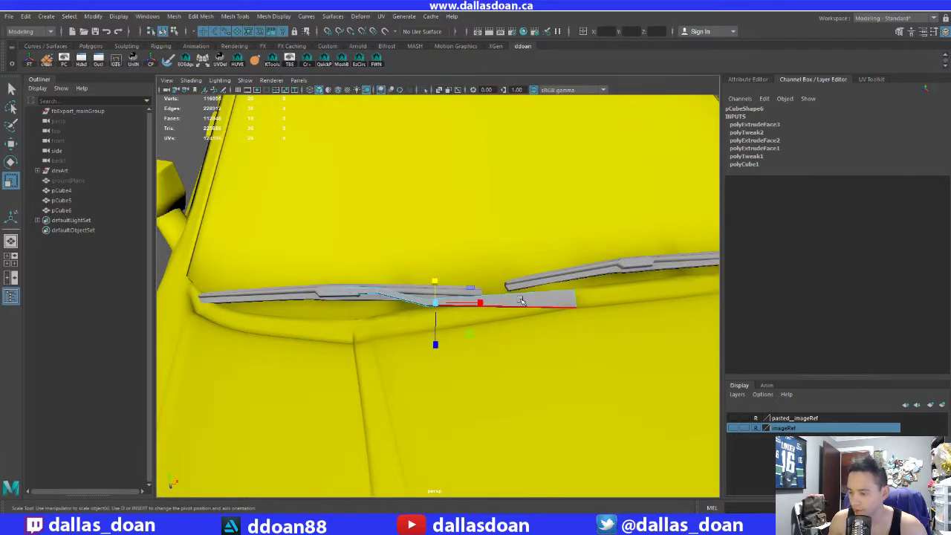
Step: Delete the construction history of the wiper arm and deselect it
{"action": "key", "text": "F8"}
{"action": "key", "text": "F8"}
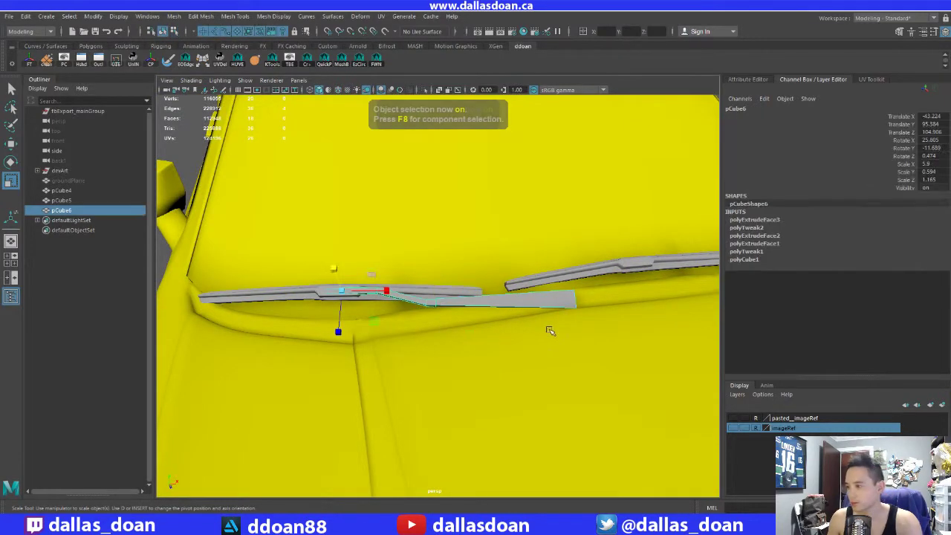
{"action": "key", "text": "w"}
{"action": "scroll", "coordinate": [510, 312], "scroll_direction": "down", "scroll_amount": 6}
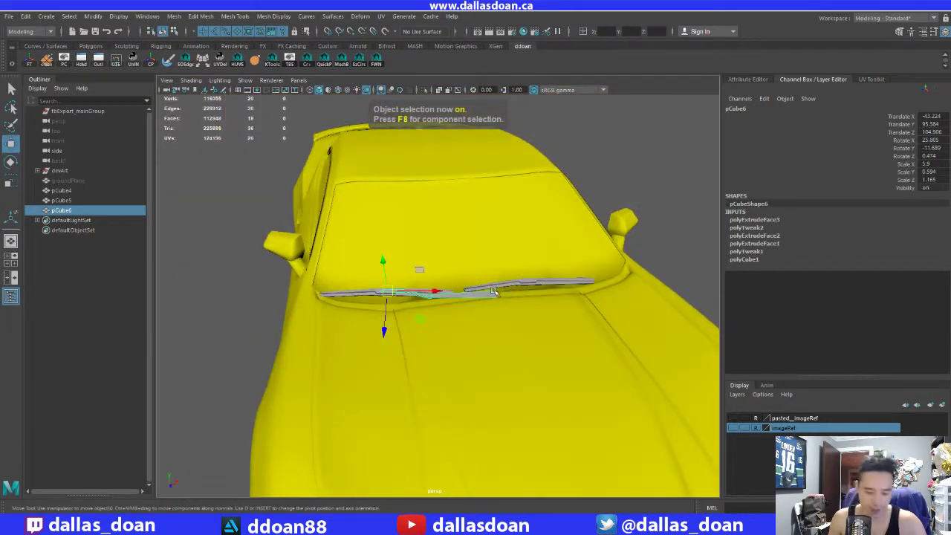
{"action": "key", "text": "alt+shift+d"}
{"action": "left_click", "coordinate": [652, 251]}
{"action": "scroll", "coordinate": [594, 282], "scroll_direction": "down", "scroll_amount": 4}
{"action": "left_click_drag", "start_coordinate": [564, 297], "coordinate": [468, 280], "text": "alt"}
{"action": "scroll", "coordinate": [549, 329], "scroll_direction": "up", "scroll_amount": 5}
Step: Rotate the wiper arm to a Rotate X of 16.409 and move an edge of its wide end to flatten the flare
{"action": "left_click", "coordinate": [472, 308]}
{"action": "left_click", "coordinate": [437, 312]}
{"action": "key", "text": "e"}
{"action": "mouse_move", "coordinate": [436, 295]}
{"action": "right_mouse_down"}
{"action": "mouse_move", "coordinate": [427, 216]}
{"action": "mouse_move", "coordinate": [435, 319]}
{"action": "right_mouse_up"}
{"action": "key", "text": "w"}
{"action": "key", "text": "e"}
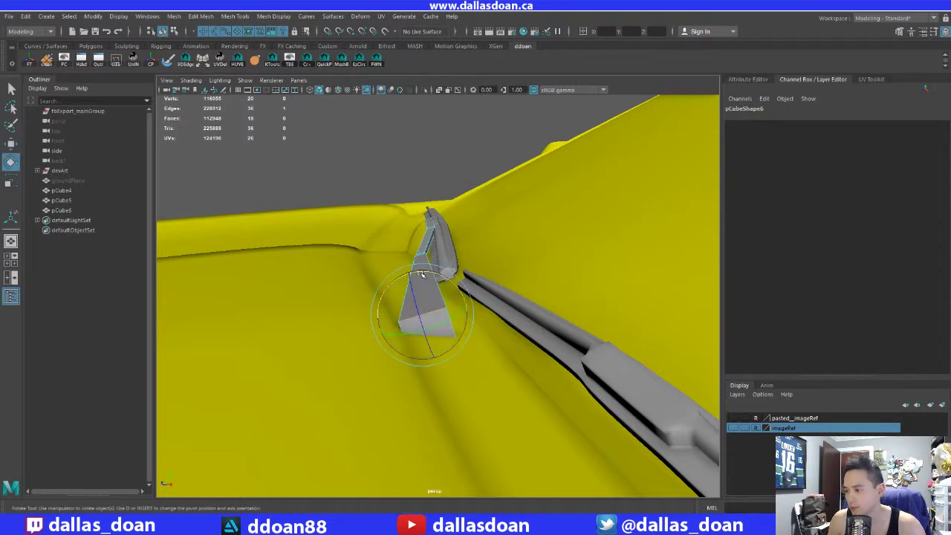
{"action": "key", "text": "w"}
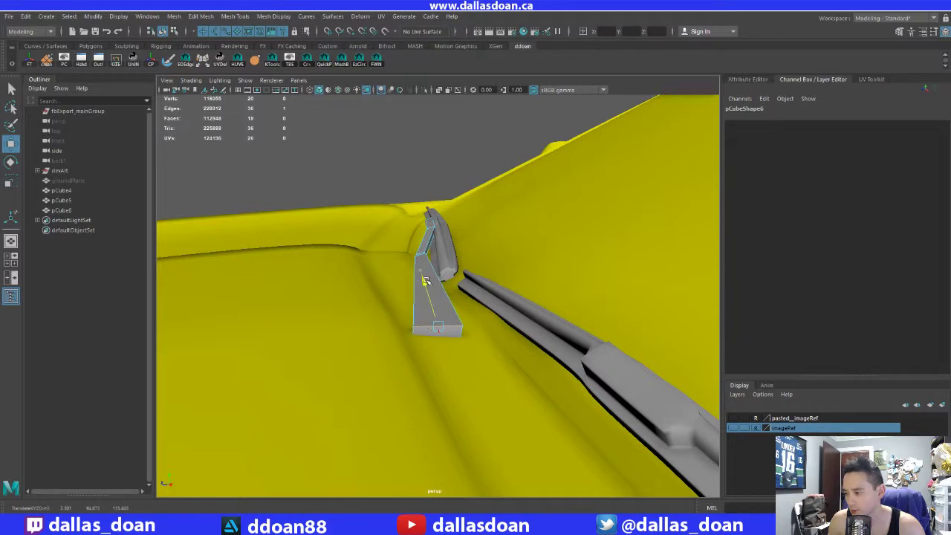
{"action": "left_click_drag", "start_coordinate": [389, 339], "coordinate": [499, 354], "text": "alt"}
{"action": "key", "text": "F8"}
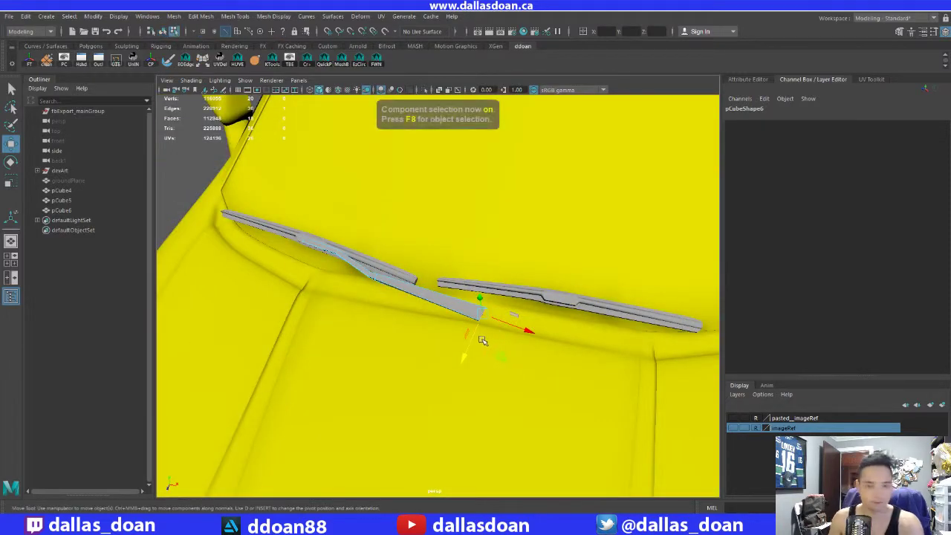
Step: Examine the arm's fit against its blade and the windshield base from close and wide views
{"action": "right_click_drag", "start_coordinate": [453, 359], "coordinate": [401, 349], "text": "alt"}
{"action": "left_click_drag", "start_coordinate": [401, 349], "coordinate": [538, 307], "text": "alt"}
{"action": "left_click", "coordinate": [533, 323]}
{"action": "left_click", "coordinate": [608, 301]}
{"action": "right_click_drag", "start_coordinate": [519, 327], "coordinate": [572, 320], "text": "alt"}
{"action": "left_click_drag", "start_coordinate": [574, 319], "coordinate": [470, 265], "text": "alt"}
{"action": "left_click", "coordinate": [406, 290]}
{"action": "key", "text": "f"}
{"action": "scroll", "coordinate": [433, 274], "scroll_direction": "down", "scroll_amount": 5}
{"action": "left_click", "coordinate": [366, 254], "text": "shift"}
{"action": "left_click_drag", "start_coordinate": [366, 254], "coordinate": [333, 287], "text": "alt"}
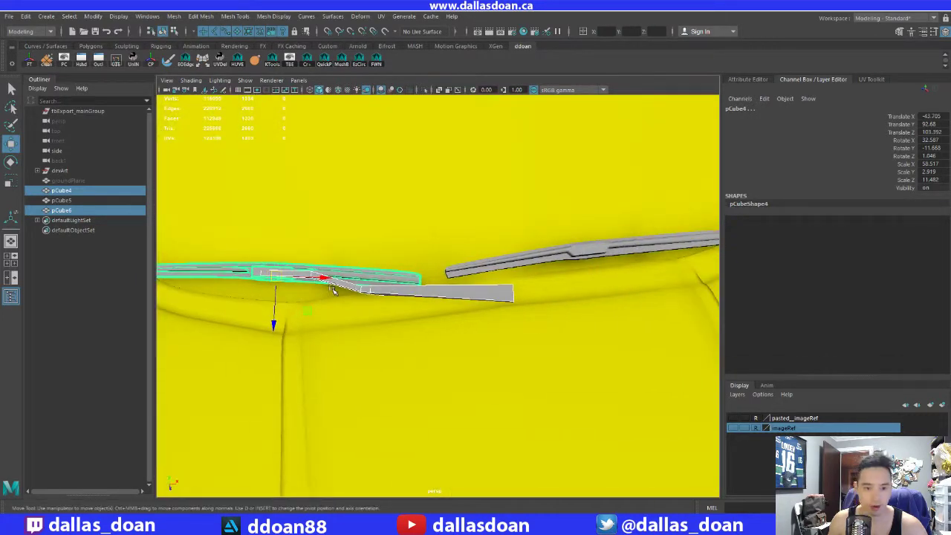
{"action": "right_click_drag", "start_coordinate": [504, 286], "coordinate": [431, 280], "text": "alt"}
{"action": "left_click_drag", "start_coordinate": [430, 281], "coordinate": [422, 284], "text": "alt"}
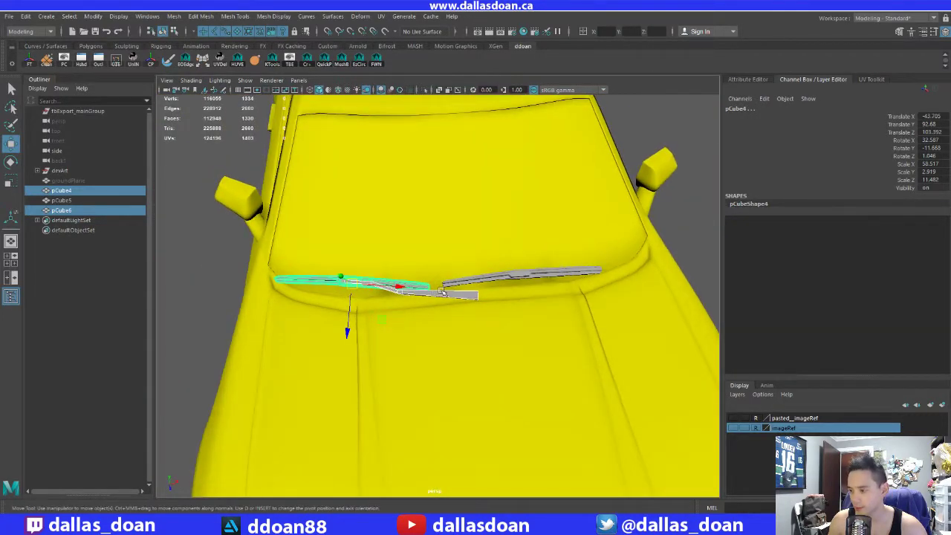
Step: Duplicate the wiper arm and move the copy to the second blade at X 16.677, Y 97.592, Z 109.565
{"action": "left_click", "coordinate": [443, 294]}
{"action": "key", "text": "ctrl+d"}
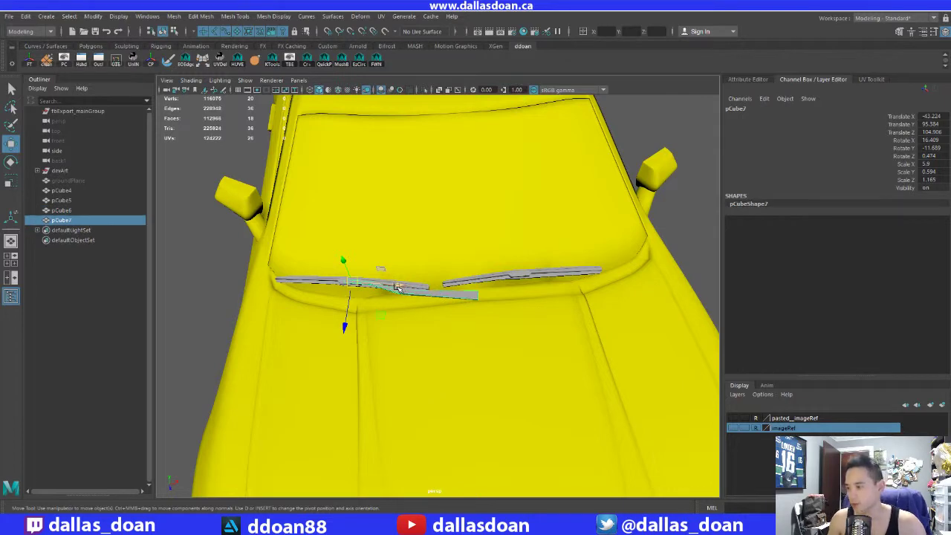
{"action": "left_click_drag", "start_coordinate": [398, 288], "coordinate": [557, 302]}
{"action": "middle_click_drag", "start_coordinate": [557, 302], "coordinate": [409, 316], "text": "alt"}
{"action": "left_click_drag", "start_coordinate": [373, 346], "coordinate": [437, 314]}
{"action": "key", "text": "f"}
{"action": "scroll", "coordinate": [414, 314], "scroll_direction": "down", "scroll_amount": 4}
{"action": "left_click_drag", "start_coordinate": [408, 263], "coordinate": [431, 310]}
Step: Rotate and reposition the copied arm so its inner end rests on the second blade's centre block
{"action": "key", "text": "e"}
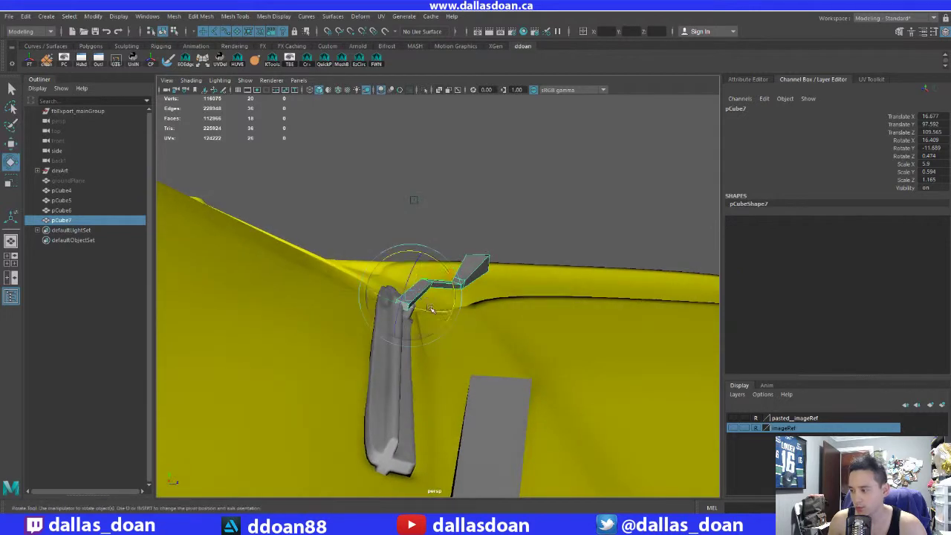
{"action": "left_click_drag", "start_coordinate": [436, 262], "coordinate": [440, 264]}
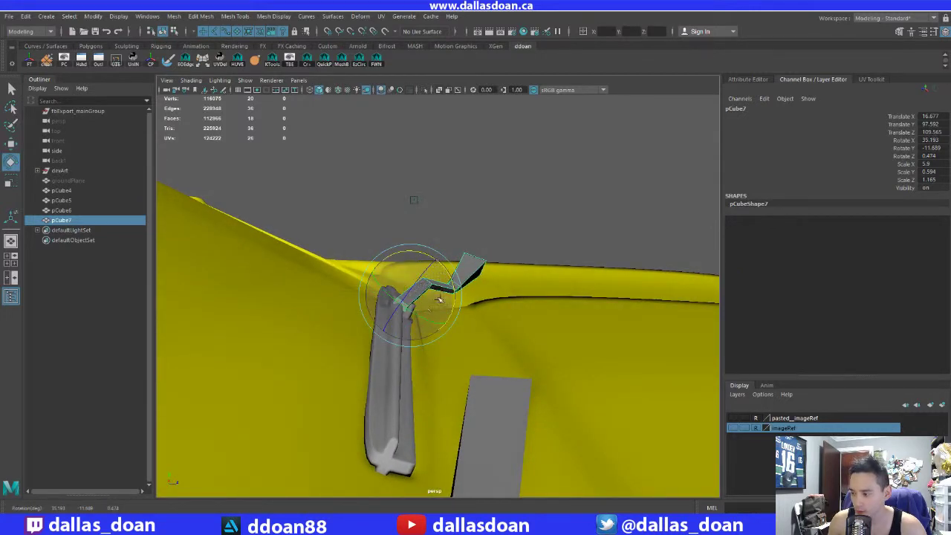
{"action": "key", "text": "w"}
{"action": "left_click_drag", "start_coordinate": [429, 264], "coordinate": [382, 273]}
{"action": "key", "text": "e"}
{"action": "left_click_drag", "start_coordinate": [450, 271], "coordinate": [356, 303]}
{"action": "key", "text": "w"}
{"action": "left_click_drag", "start_coordinate": [411, 271], "coordinate": [431, 270]}
{"action": "left_click_drag", "start_coordinate": [431, 271], "coordinate": [418, 246], "text": "alt"}
Step: Move the copied wiper arm's bend vertices towards its inner end to shorten and reshape the kinked section
{"action": "right_click_drag", "start_coordinate": [446, 240], "coordinate": [407, 239]}
{"action": "left_click_drag", "start_coordinate": [424, 245], "coordinate": [441, 274]}
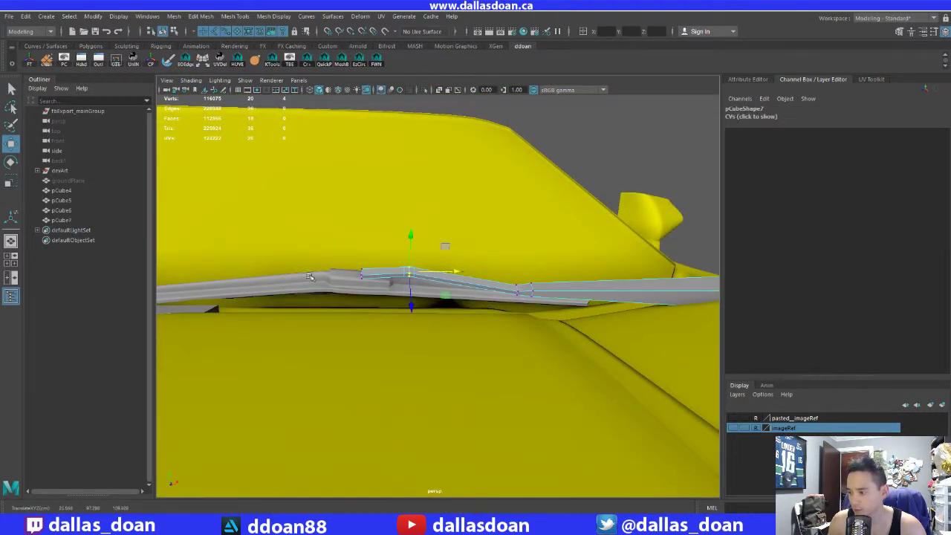
{"action": "middle_click_drag", "start_coordinate": [518, 299], "coordinate": [479, 293], "text": "alt"}
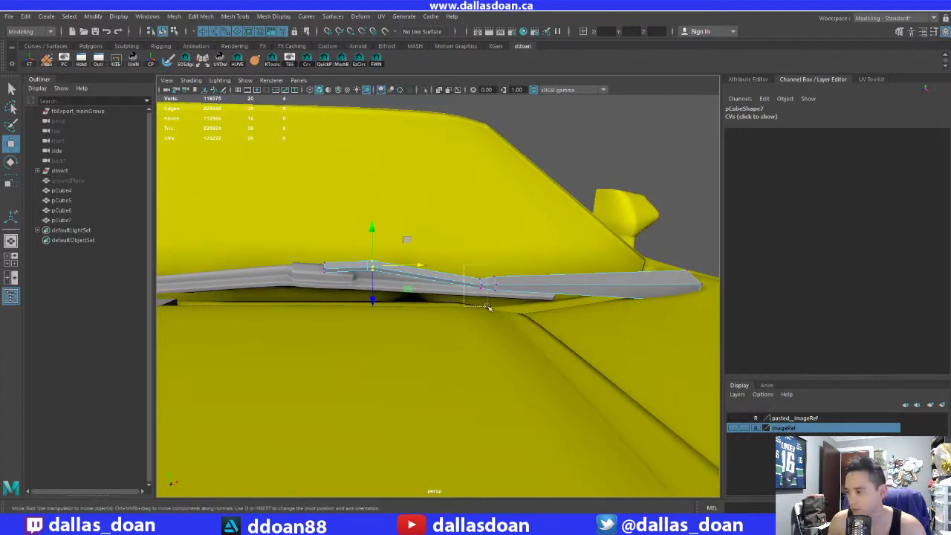
{"action": "left_click_drag", "start_coordinate": [488, 307], "coordinate": [489, 307]}
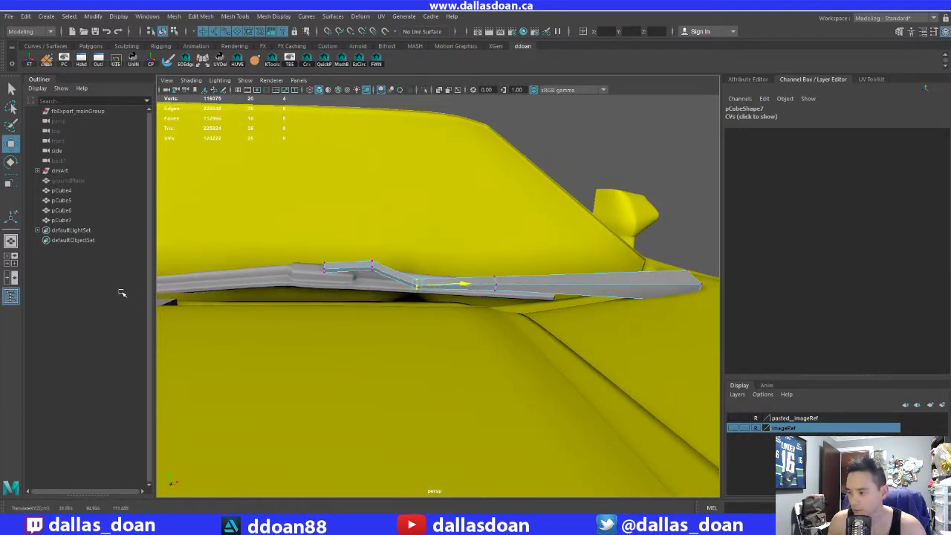
{"action": "left_click_drag", "start_coordinate": [443, 292], "coordinate": [460, 292], "text": "alt"}
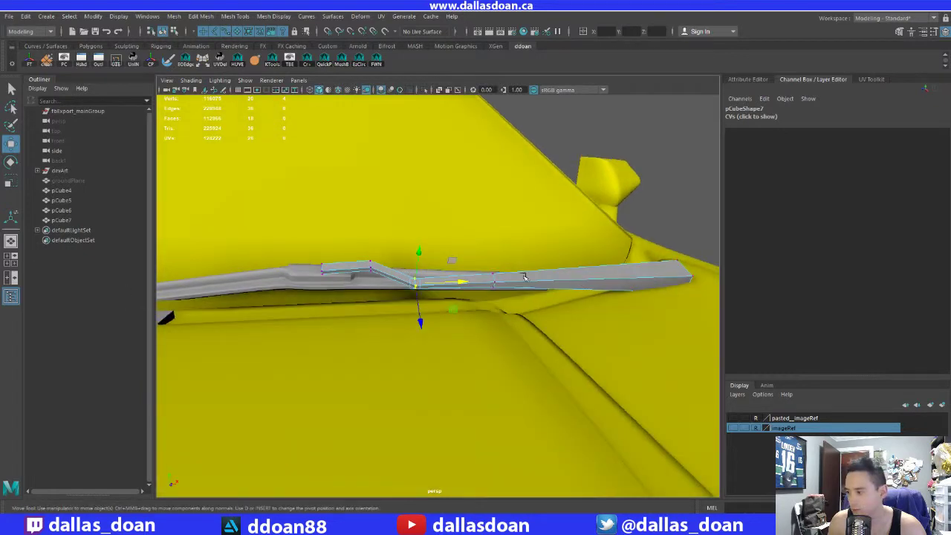
{"action": "left_click_drag", "start_coordinate": [465, 251], "coordinate": [399, 295]}
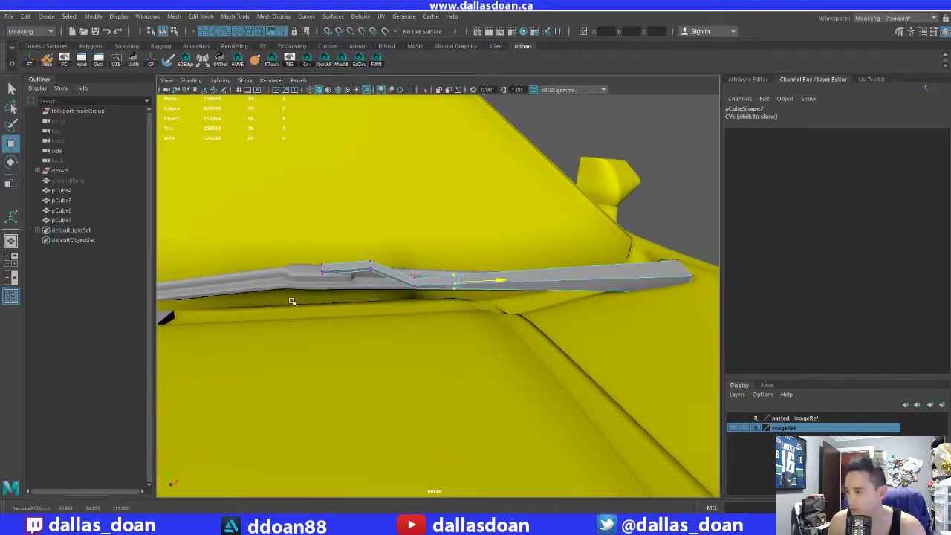
Step: Move the copied arm's outer end vertices inward to shorten the long section beside the windshield corner
{"action": "left_click_drag", "start_coordinate": [691, 273], "coordinate": [572, 315], "text": "alt"}
{"action": "left_click_drag", "start_coordinate": [619, 291], "coordinate": [578, 297], "text": "alt"}
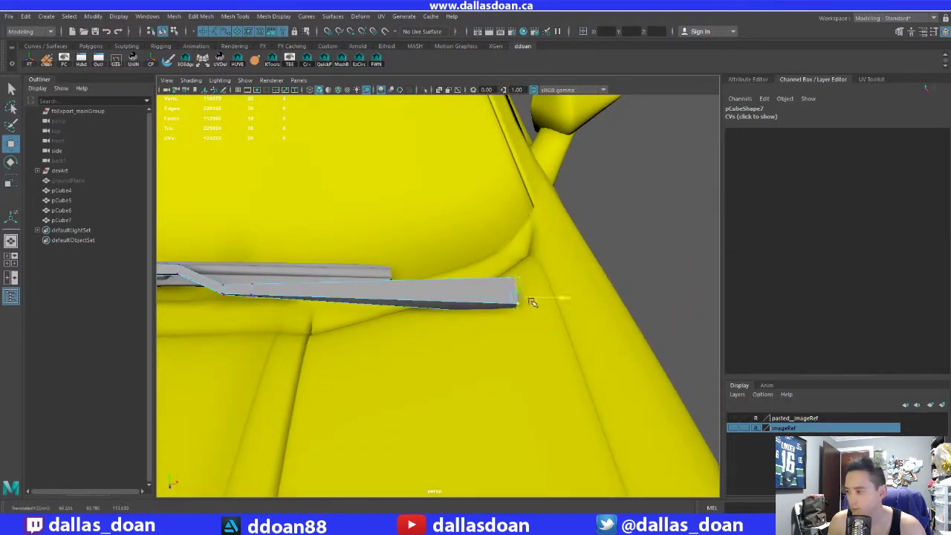
{"action": "left_click_drag", "start_coordinate": [499, 300], "coordinate": [434, 298]}
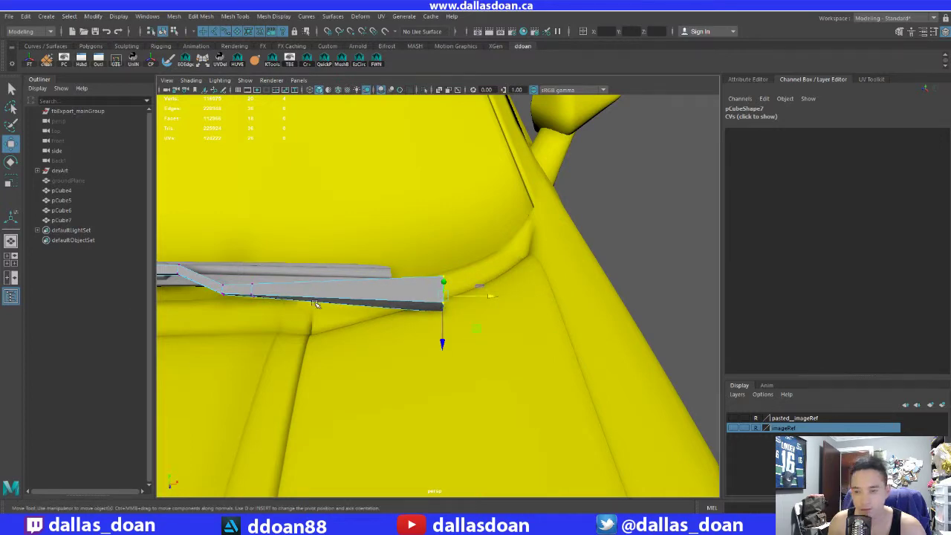
Step: Adjust the height and angle of the copied arm's outer end vertices to follow the windshield base
{"action": "left_click_drag", "start_coordinate": [442, 342], "coordinate": [379, 291]}
{"action": "left_click_drag", "start_coordinate": [441, 259], "coordinate": [445, 356]}
{"action": "left_click", "coordinate": [453, 290]}
{"action": "key", "text": "e"}
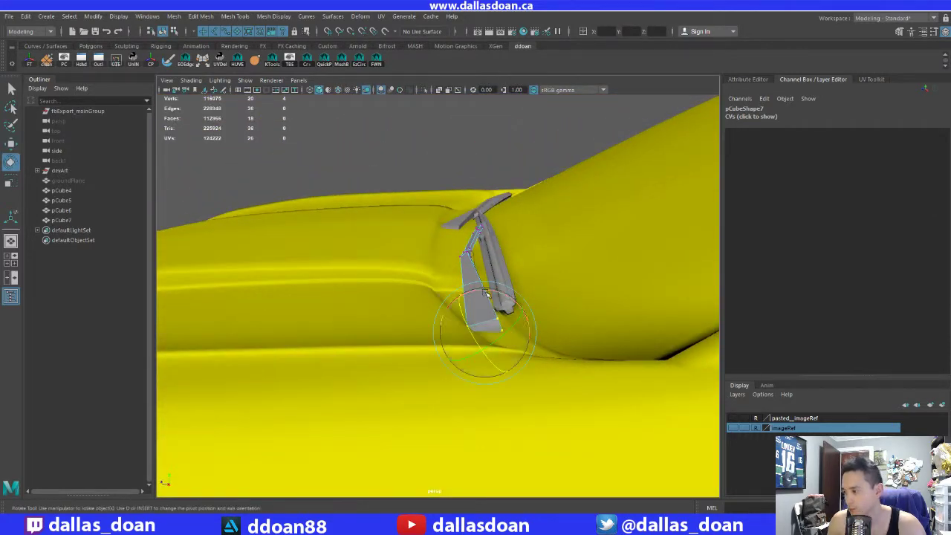
{"action": "key", "text": "w"}
{"action": "left_click_drag", "start_coordinate": [445, 357], "coordinate": [429, 339], "text": "alt"}
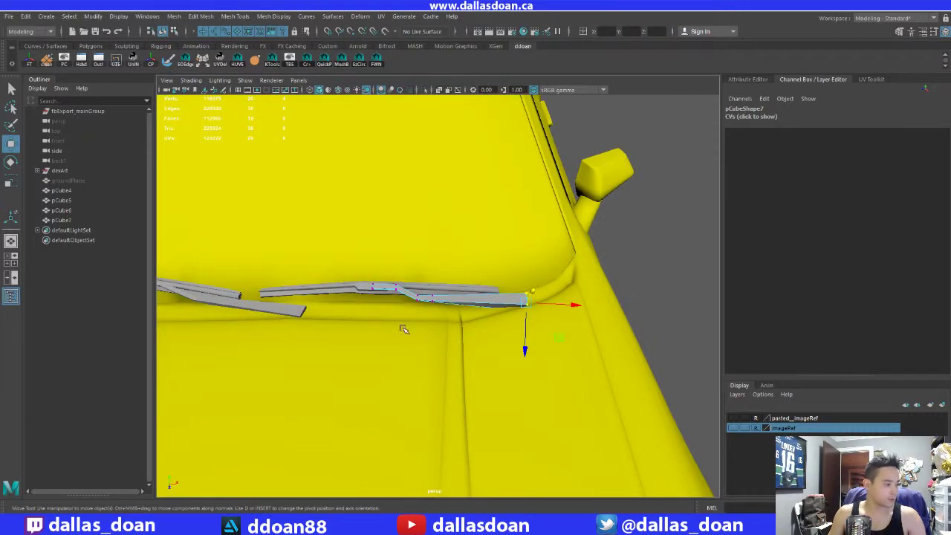
Step: Return to object selection, deselect the copied arm, and examine both wipers against the whole car
{"action": "key", "text": "F8"}
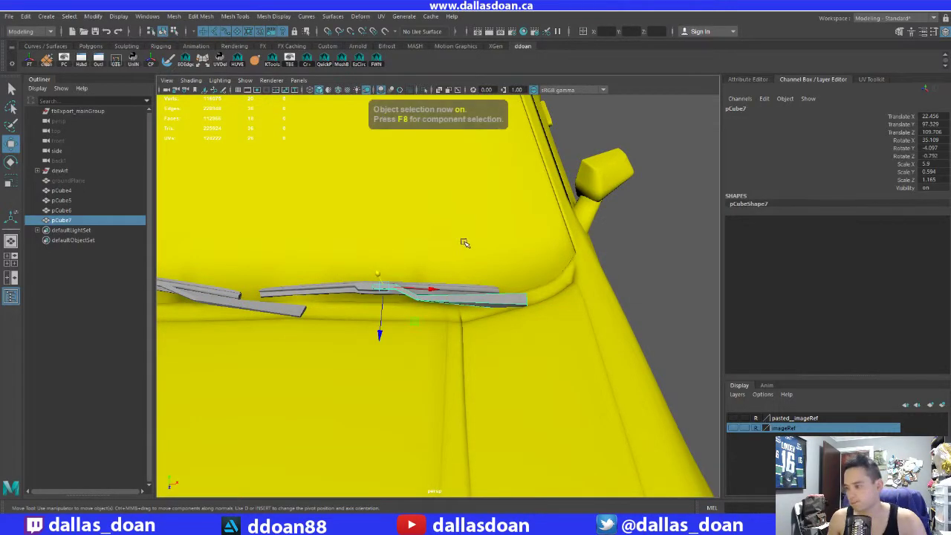
{"action": "left_click_drag", "start_coordinate": [465, 240], "coordinate": [496, 308], "text": "alt"}
{"action": "left_click", "coordinate": [465, 259]}
{"action": "right_click_drag", "start_coordinate": [496, 308], "coordinate": [425, 283], "text": "alt"}
{"action": "mouse_move", "coordinate": [425, 284]}
{"action": "left_mouse_down", "text": "alt"}
{"action": "mouse_move", "coordinate": [384, 240]}
{"action": "mouse_move", "coordinate": [369, 261]}
{"action": "mouse_move", "coordinate": [333, 255]}
{"action": "mouse_move", "coordinate": [423, 273]}
{"action": "left_mouse_up", "text": "alt"}
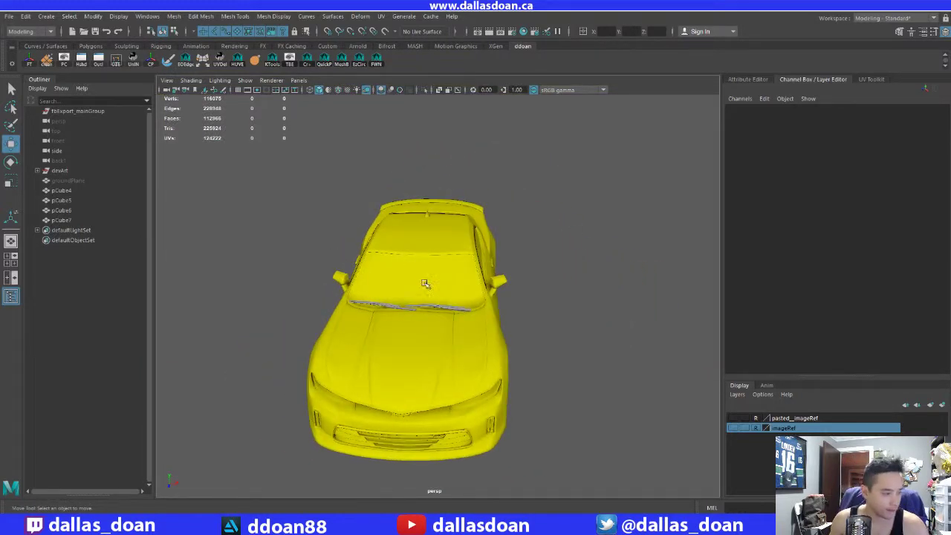
{"action": "right_click_drag", "start_coordinate": [434, 275], "coordinate": [446, 280], "text": "alt"}
{"action": "left_click_drag", "start_coordinate": [446, 280], "coordinate": [466, 269], "text": "alt"}
Step: Frame the first wiper arm, select both arms and both blades together, and check them on the windshield
{"action": "left_click", "coordinate": [357, 317]}
{"action": "key", "text": "f"}
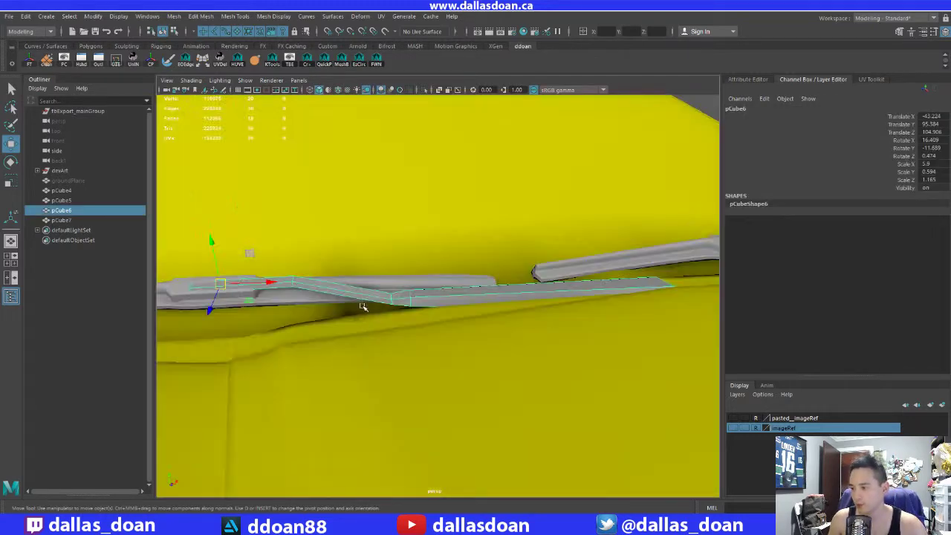
{"action": "left_click_drag", "start_coordinate": [362, 306], "coordinate": [481, 256], "text": "alt"}
{"action": "left_click", "coordinate": [481, 256], "text": "shift"}
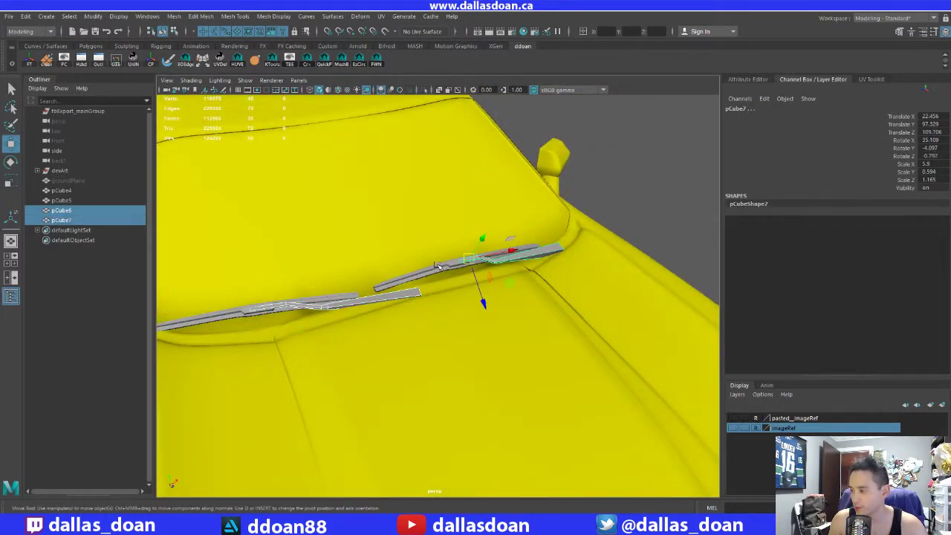
{"action": "left_click_drag", "start_coordinate": [421, 268], "coordinate": [427, 293], "text": "alt"}
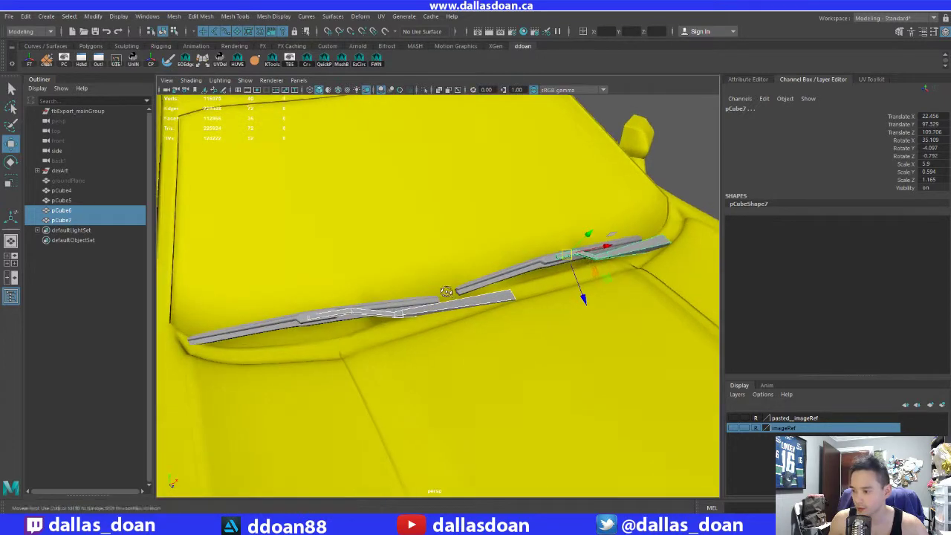
{"action": "left_click", "coordinate": [425, 295], "text": "shift"}
{"action": "left_click", "coordinate": [526, 265], "text": "shift"}
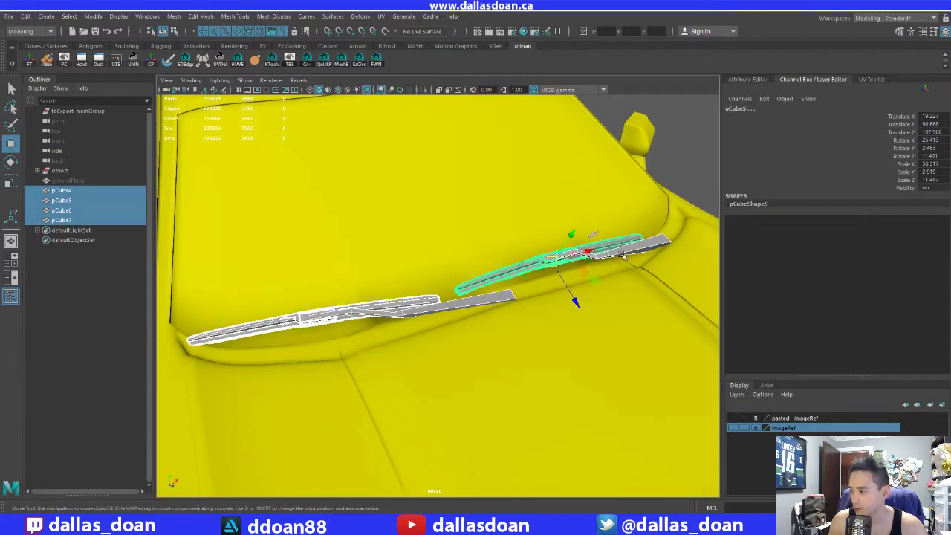
Step: Set the first wiper blade's UV Boundary Smoothing to Preserve Edges and Corners in its OpenSubdiv controls
{"action": "left_click", "coordinate": [684, 186]}
{"action": "left_click_drag", "start_coordinate": [562, 259], "coordinate": [573, 266], "text": "alt"}
{"action": "left_click", "coordinate": [357, 297]}
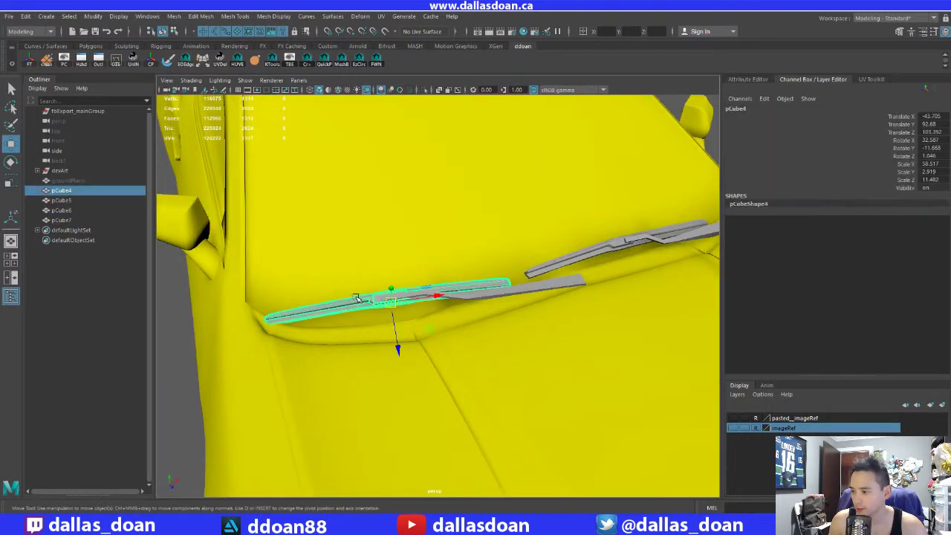
{"action": "key", "text": "ctrl+a"}
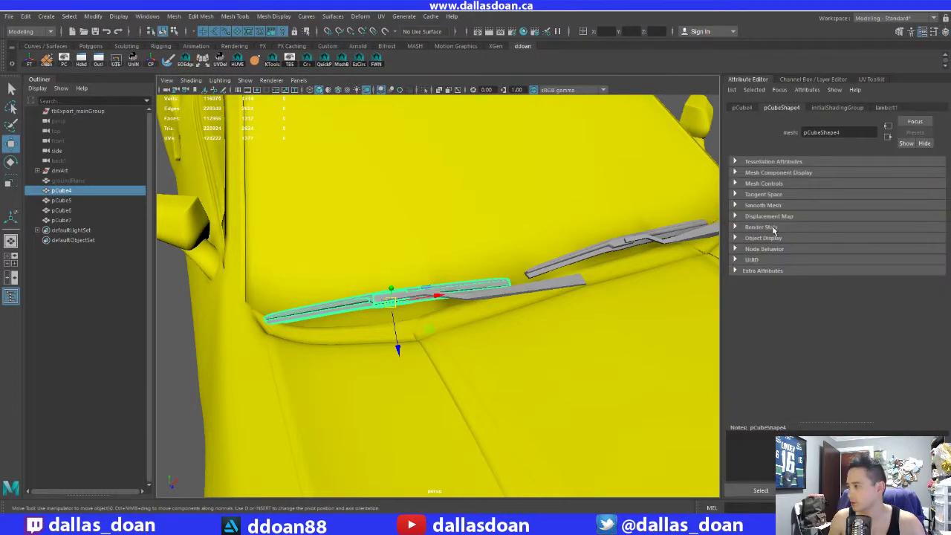
{"action": "left_click", "coordinate": [735, 205]}
{"action": "scroll", "coordinate": [807, 303], "scroll_direction": "down", "scroll_amount": 1}
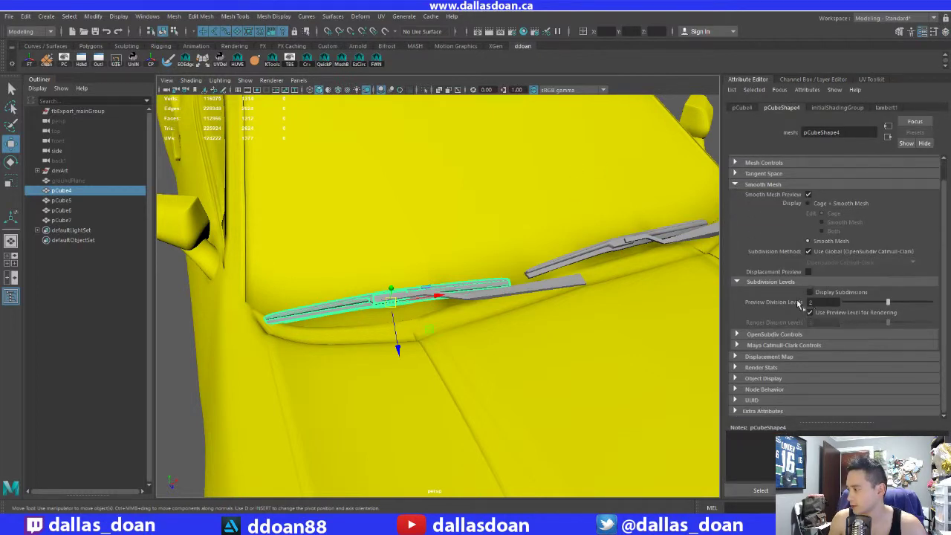
{"action": "left_click", "coordinate": [737, 344]}
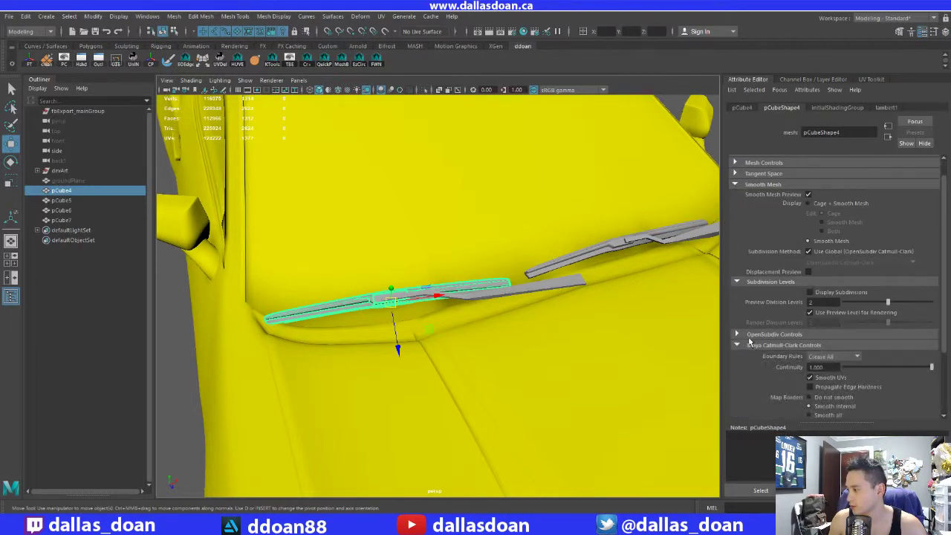
{"action": "left_click", "coordinate": [742, 344]}
{"action": "left_click", "coordinate": [737, 334]}
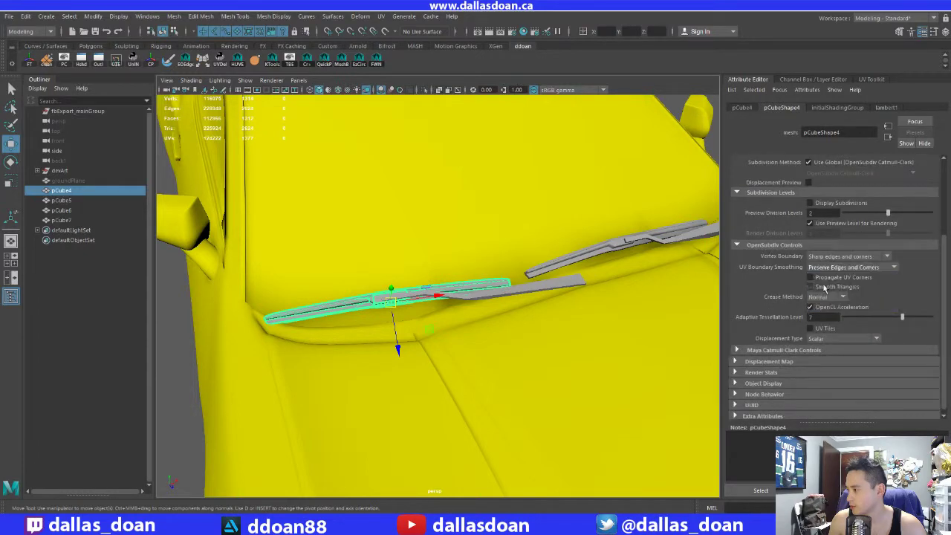
Step: Set the second wiper blade's UV Boundary Smoothing to match the first blade's
{"action": "middle_click_drag", "start_coordinate": [614, 238], "coordinate": [579, 245], "text": "alt"}
{"action": "left_click", "coordinate": [578, 250]}
{"action": "left_click", "coordinate": [823, 267]}
{"action": "left_click", "coordinate": [835, 289]}
{"action": "left_click_drag", "start_coordinate": [490, 218], "coordinate": [451, 221], "text": "alt"}
Step: Select both wiper arms and both blades and check their placement from wide and closer views
{"action": "left_click", "coordinate": [409, 298]}
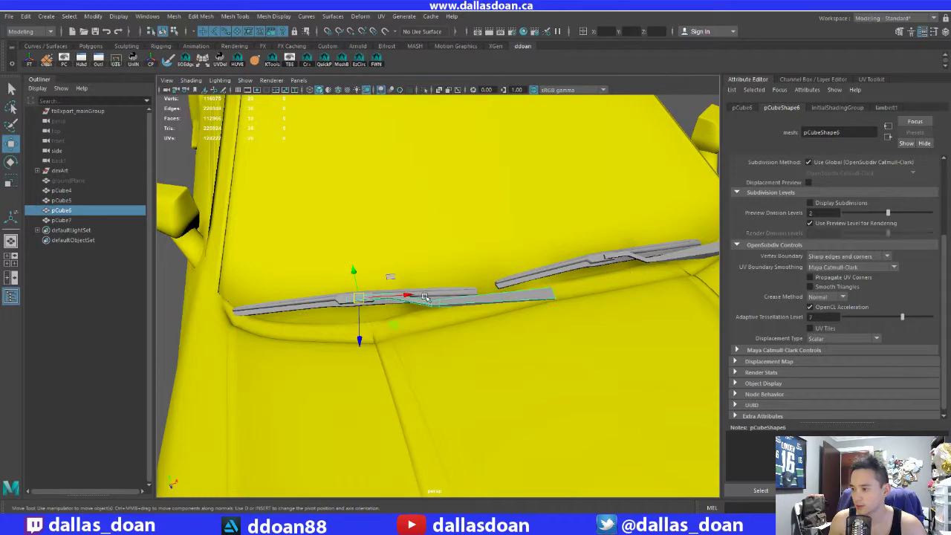
{"action": "left_click", "coordinate": [643, 258], "text": "shift"}
{"action": "left_click", "coordinate": [581, 262], "text": "shift"}
{"action": "left_click", "coordinate": [445, 290], "text": "shift"}
{"action": "scroll", "coordinate": [467, 290], "scroll_direction": "down", "scroll_amount": 5}
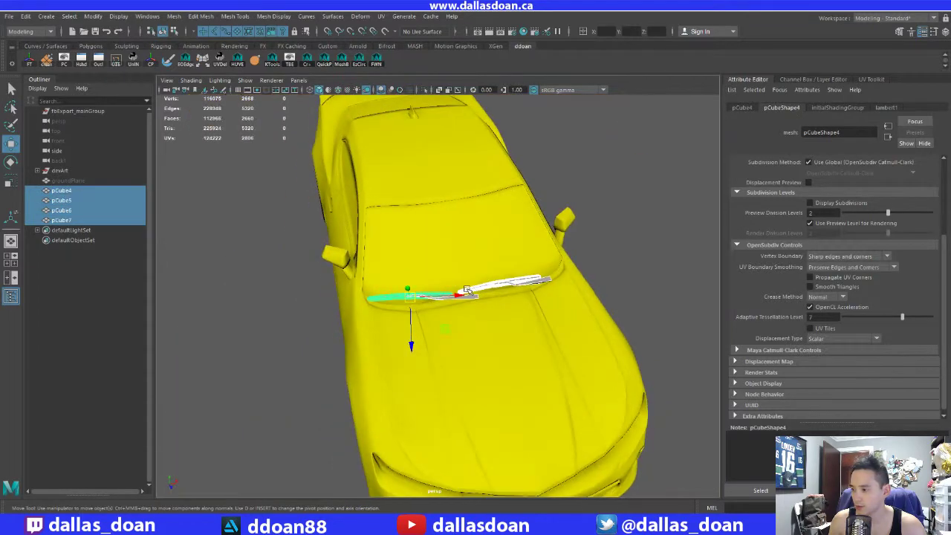
{"action": "scroll", "coordinate": [427, 304], "scroll_direction": "up", "scroll_amount": 4}
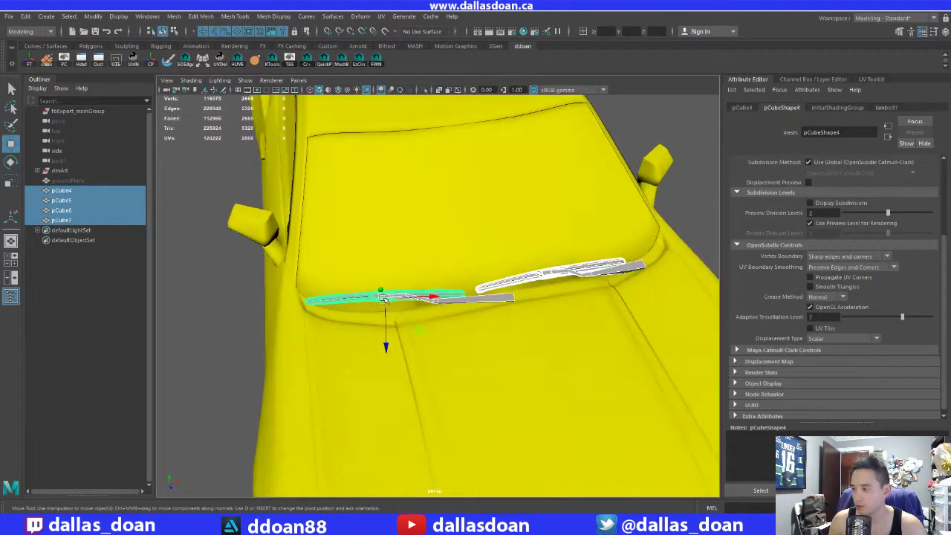
Step: Check the first wiper's blade and arm, frame only the blade, and display its transform channels
{"action": "left_click", "coordinate": [343, 297]}
{"action": "left_click", "coordinate": [458, 303], "text": "shift"}
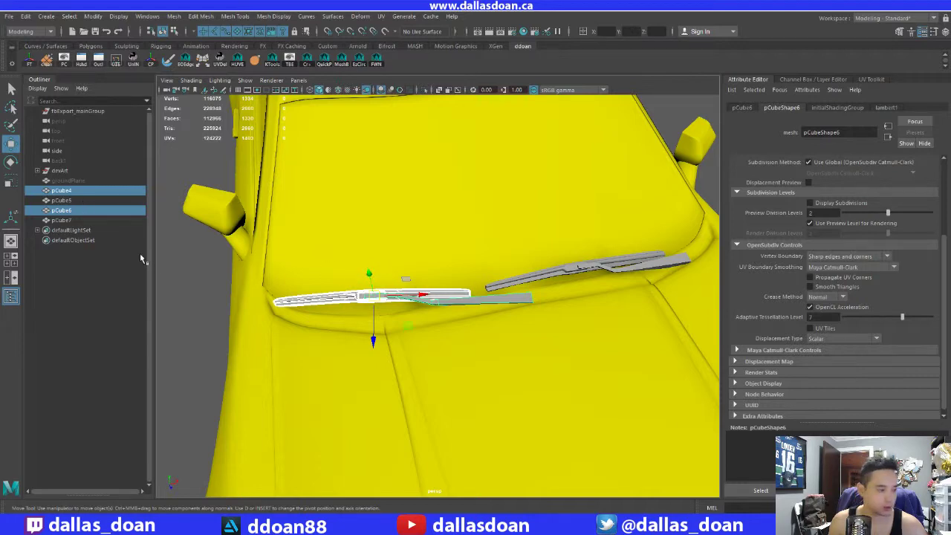
{"action": "left_click", "coordinate": [361, 299]}
{"action": "key", "text": "f"}
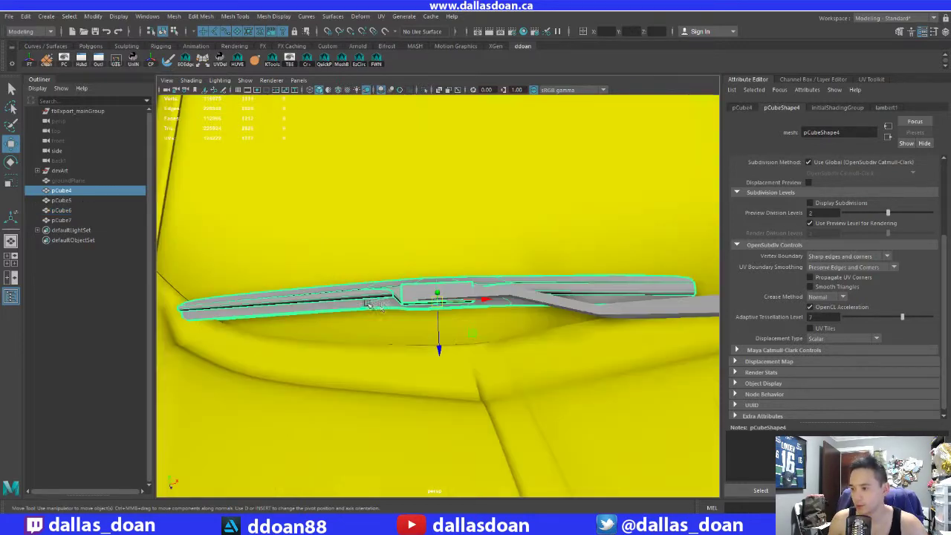
{"action": "scroll", "coordinate": [361, 298], "scroll_direction": "down", "scroll_amount": 3}
{"action": "key", "text": "ctrl+a"}
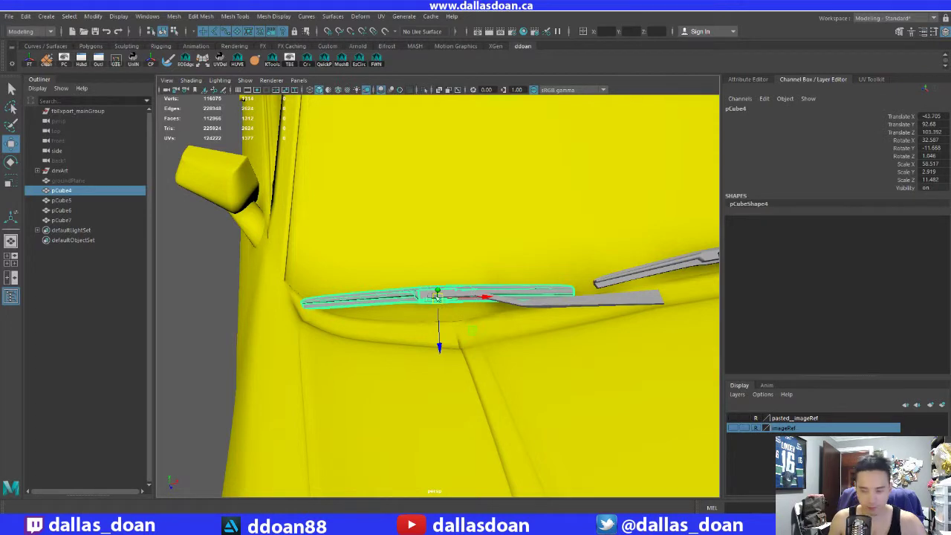